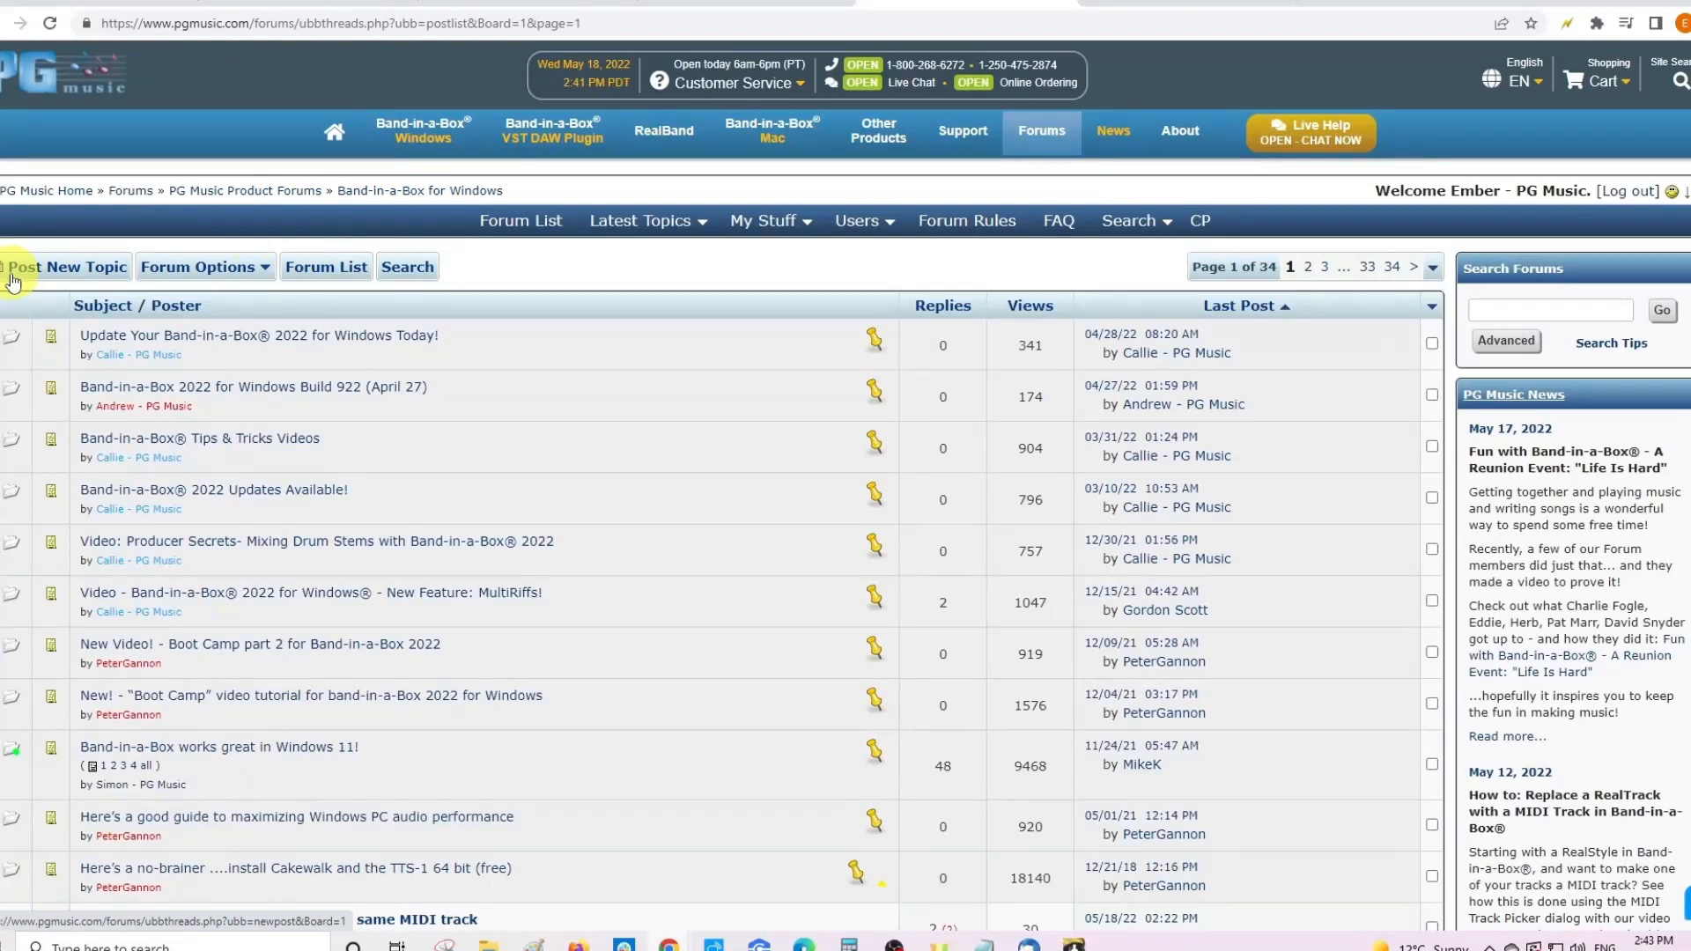
- Open a blank new-topic form on the Band-in-a-Box for Windows board
click(53, 273)
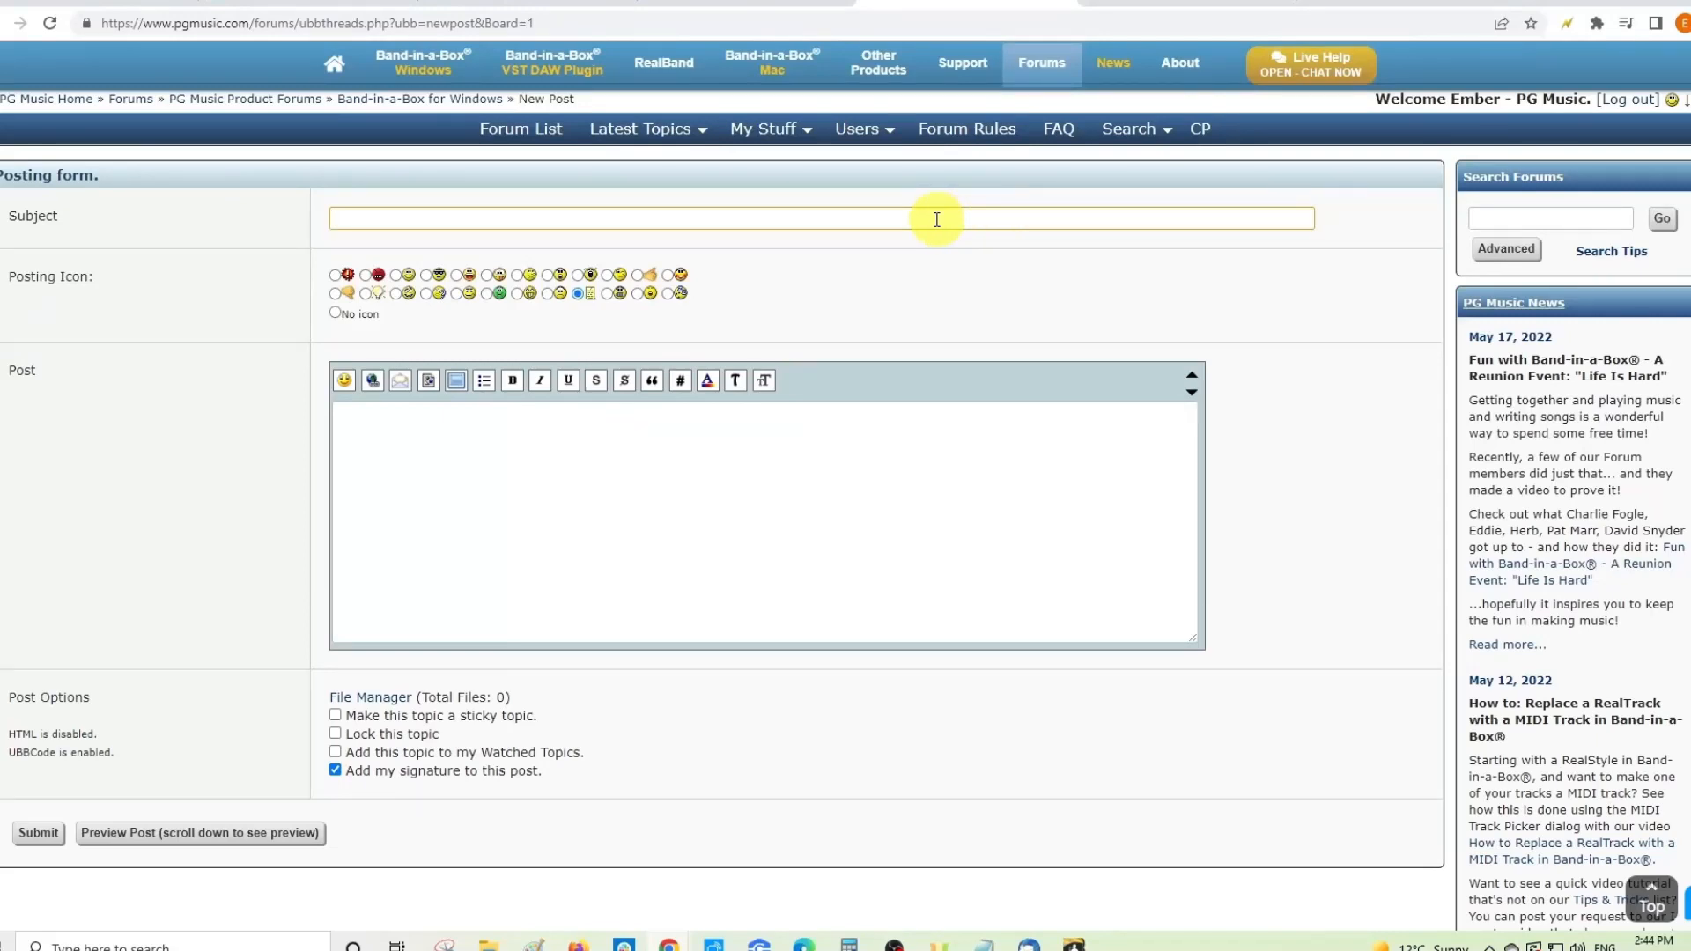
click(456, 216)
click(377, 216)
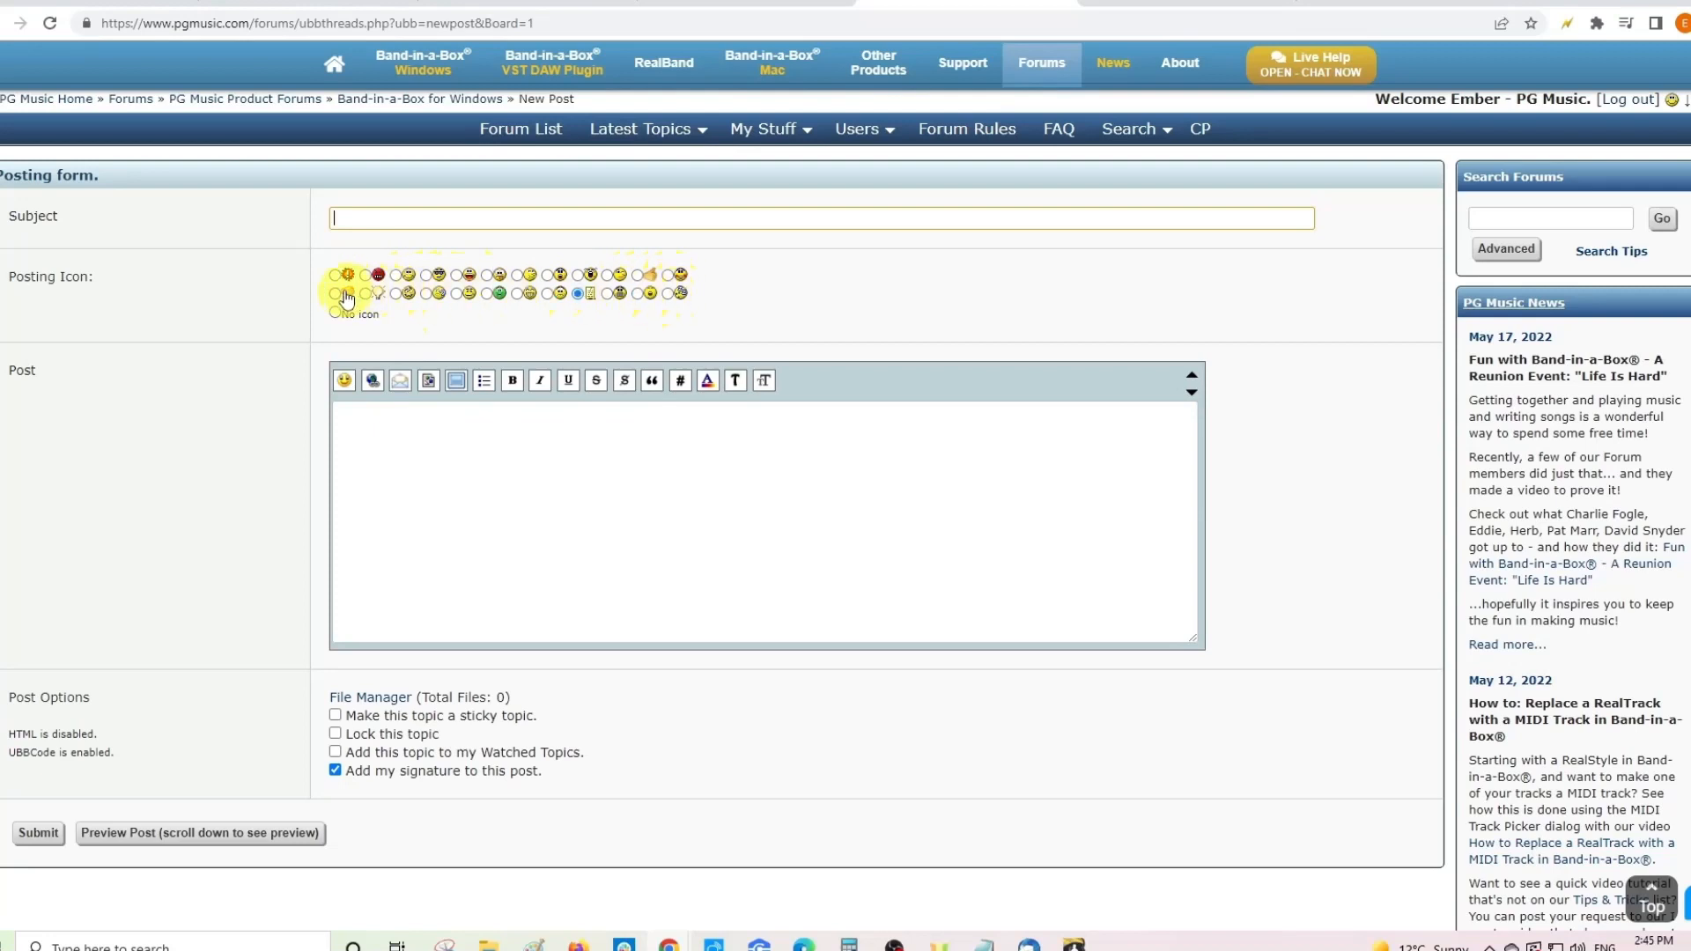
click(576, 292)
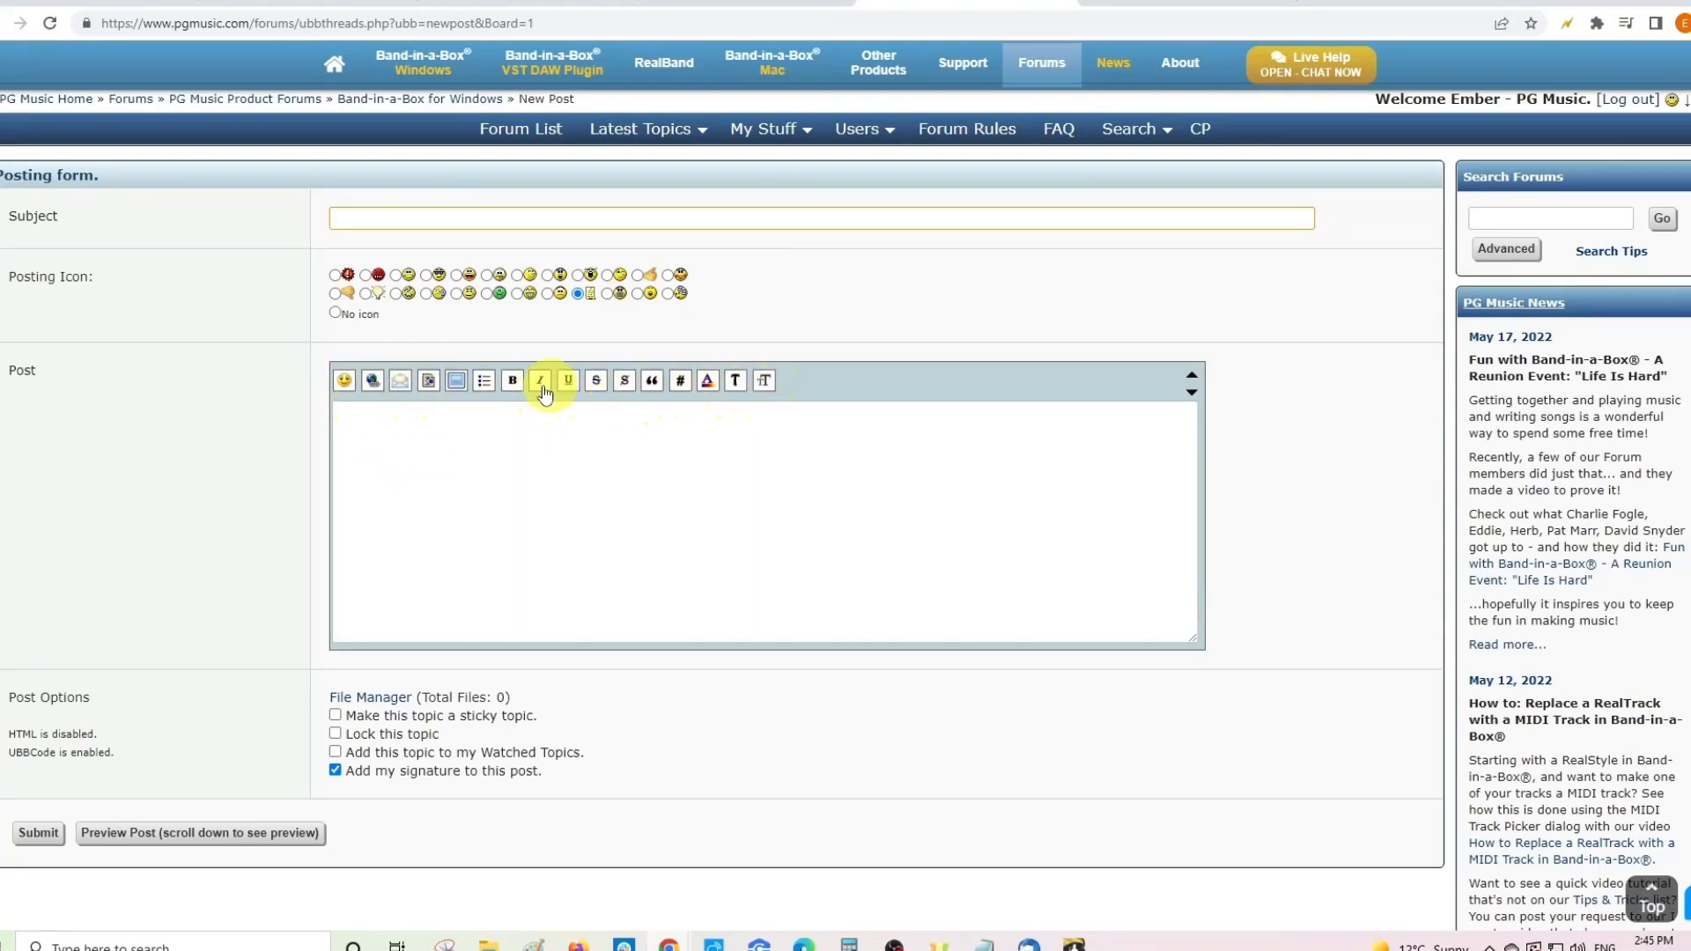
- Insert the :blush: smiley at the top of the post body and begin a web link
click(401, 467)
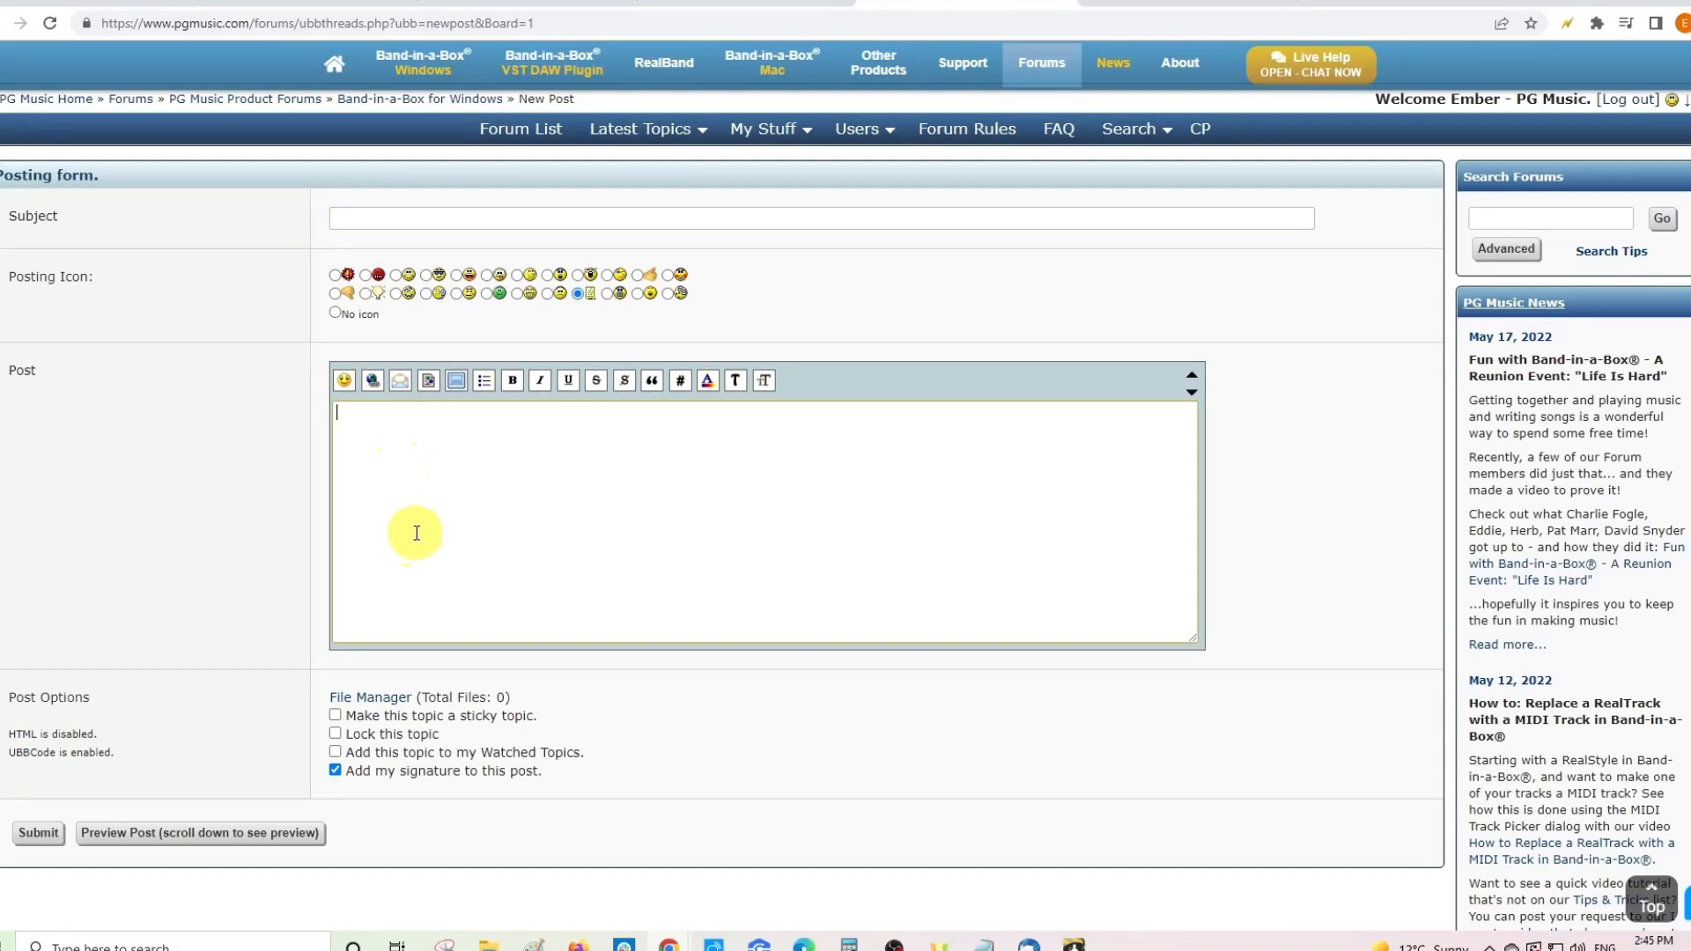
click(349, 388)
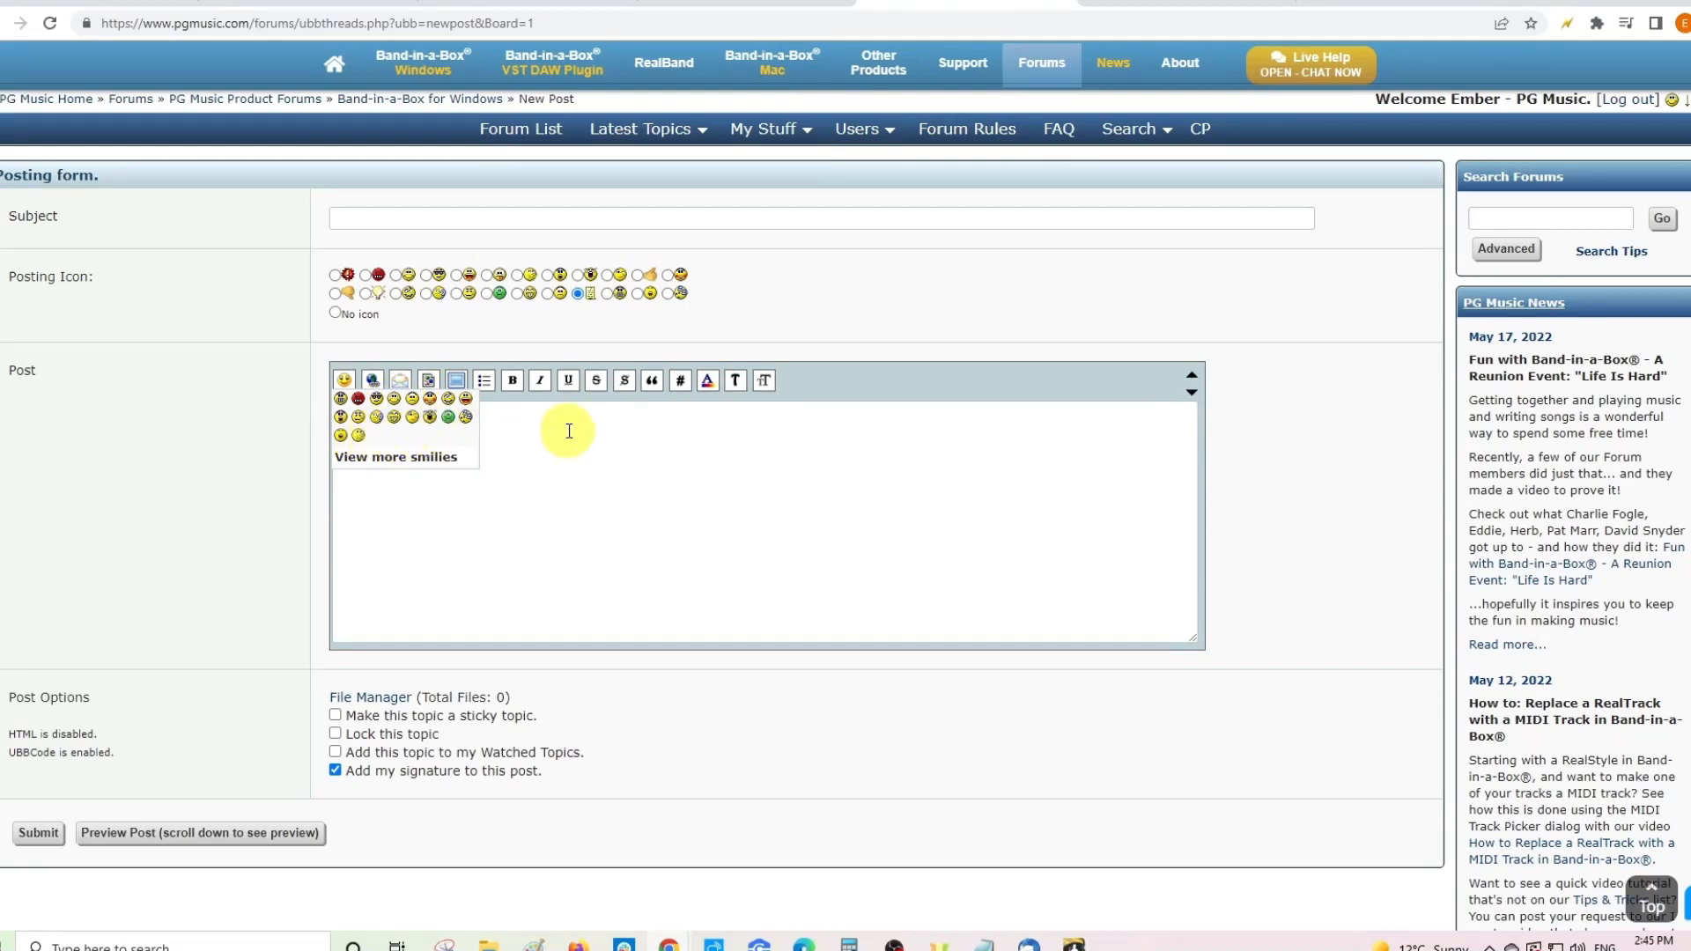
click(430, 399)
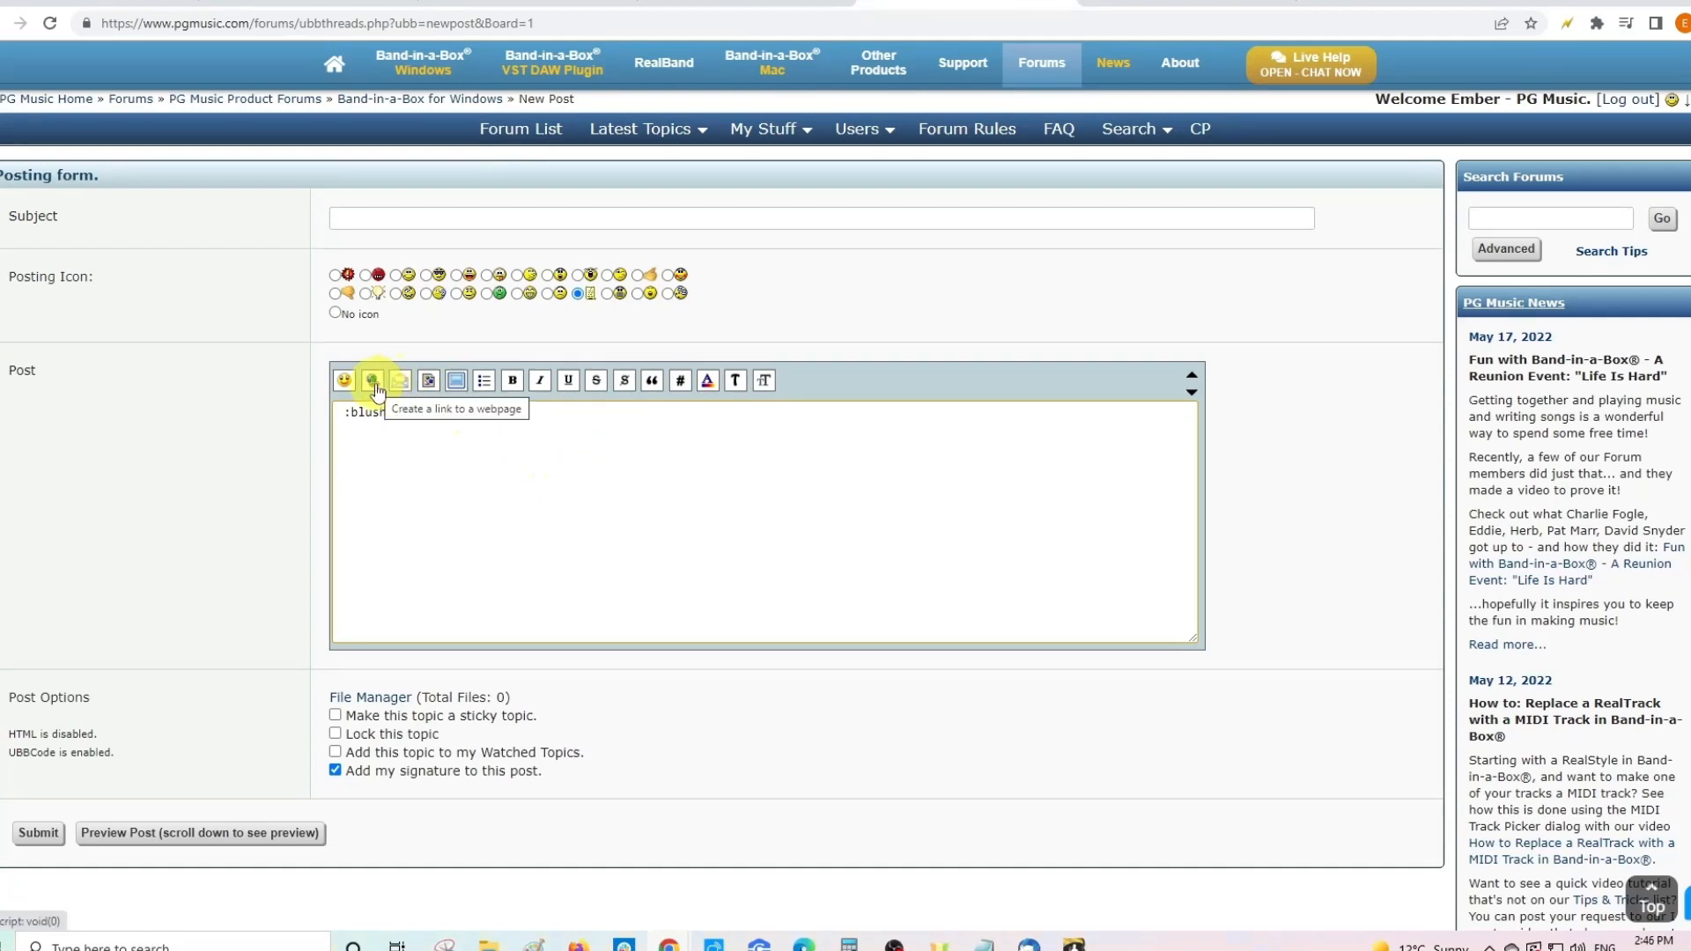
click(423, 416)
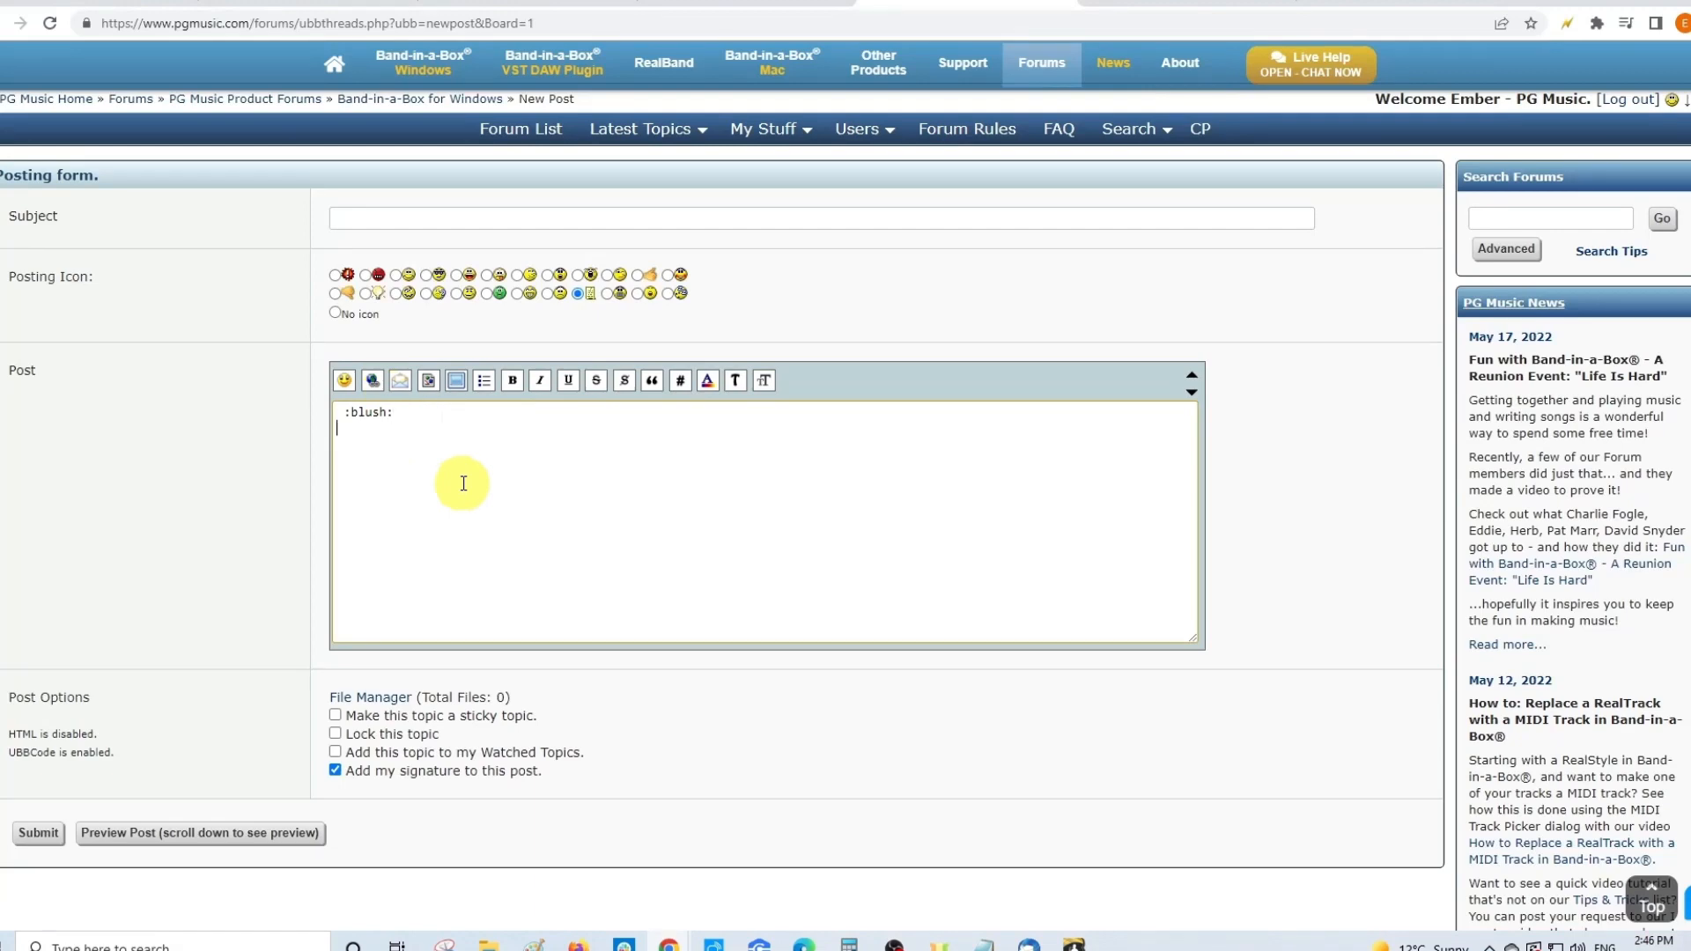
click(373, 380)
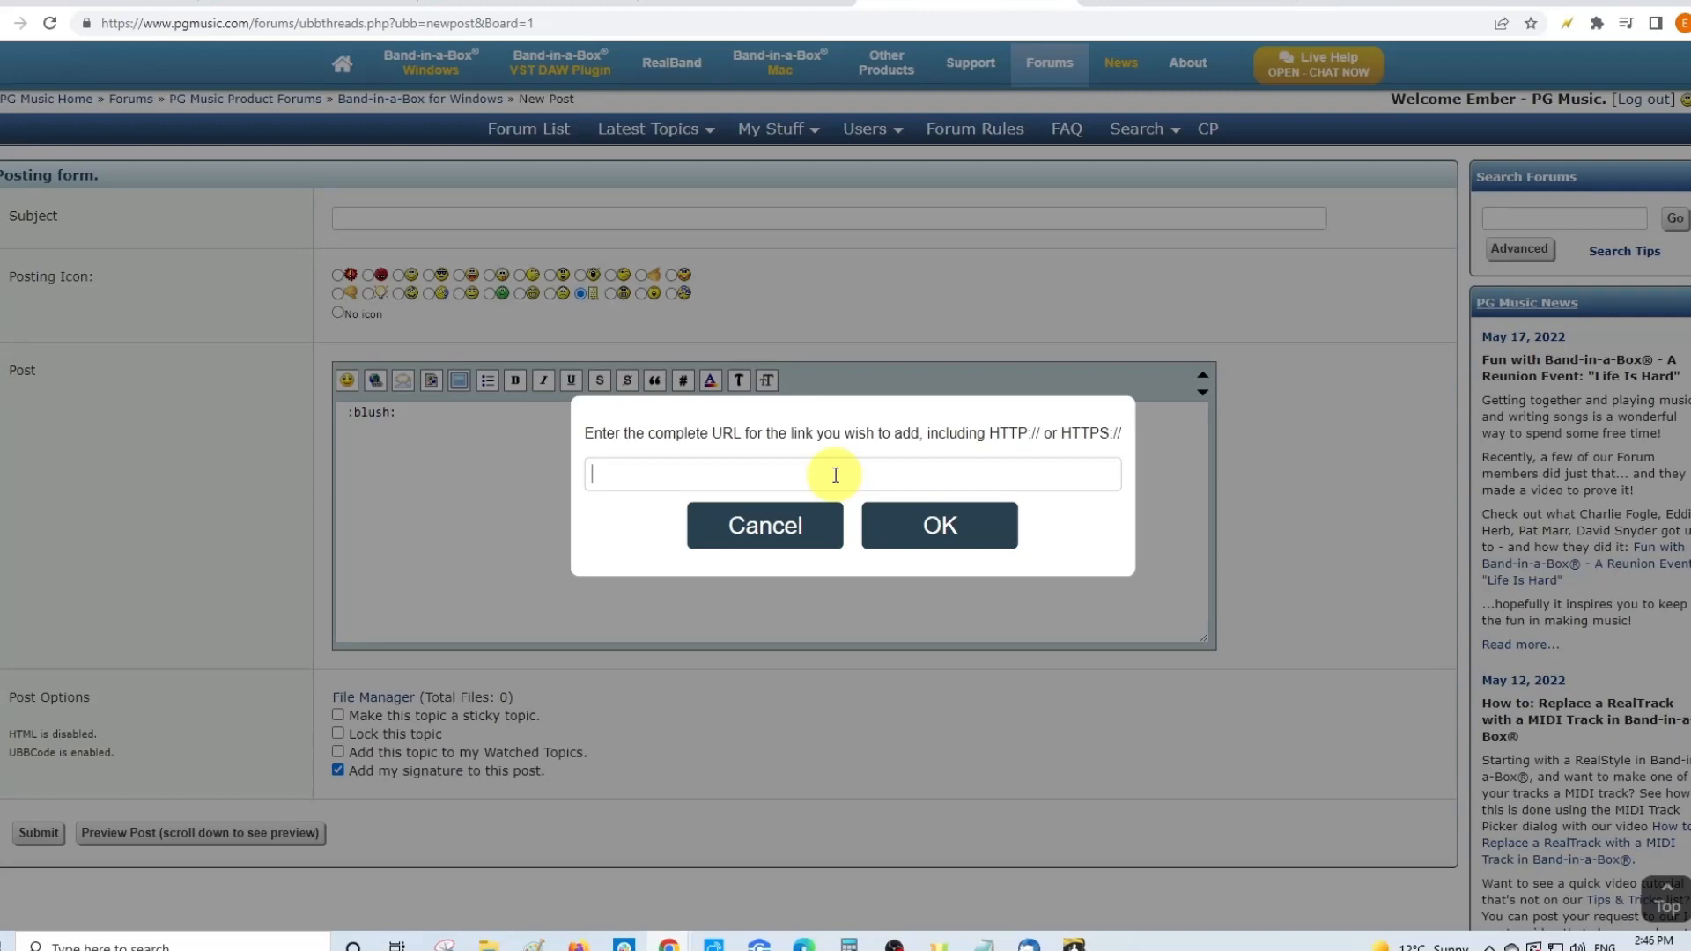
text(https://www.pgmusic.com)
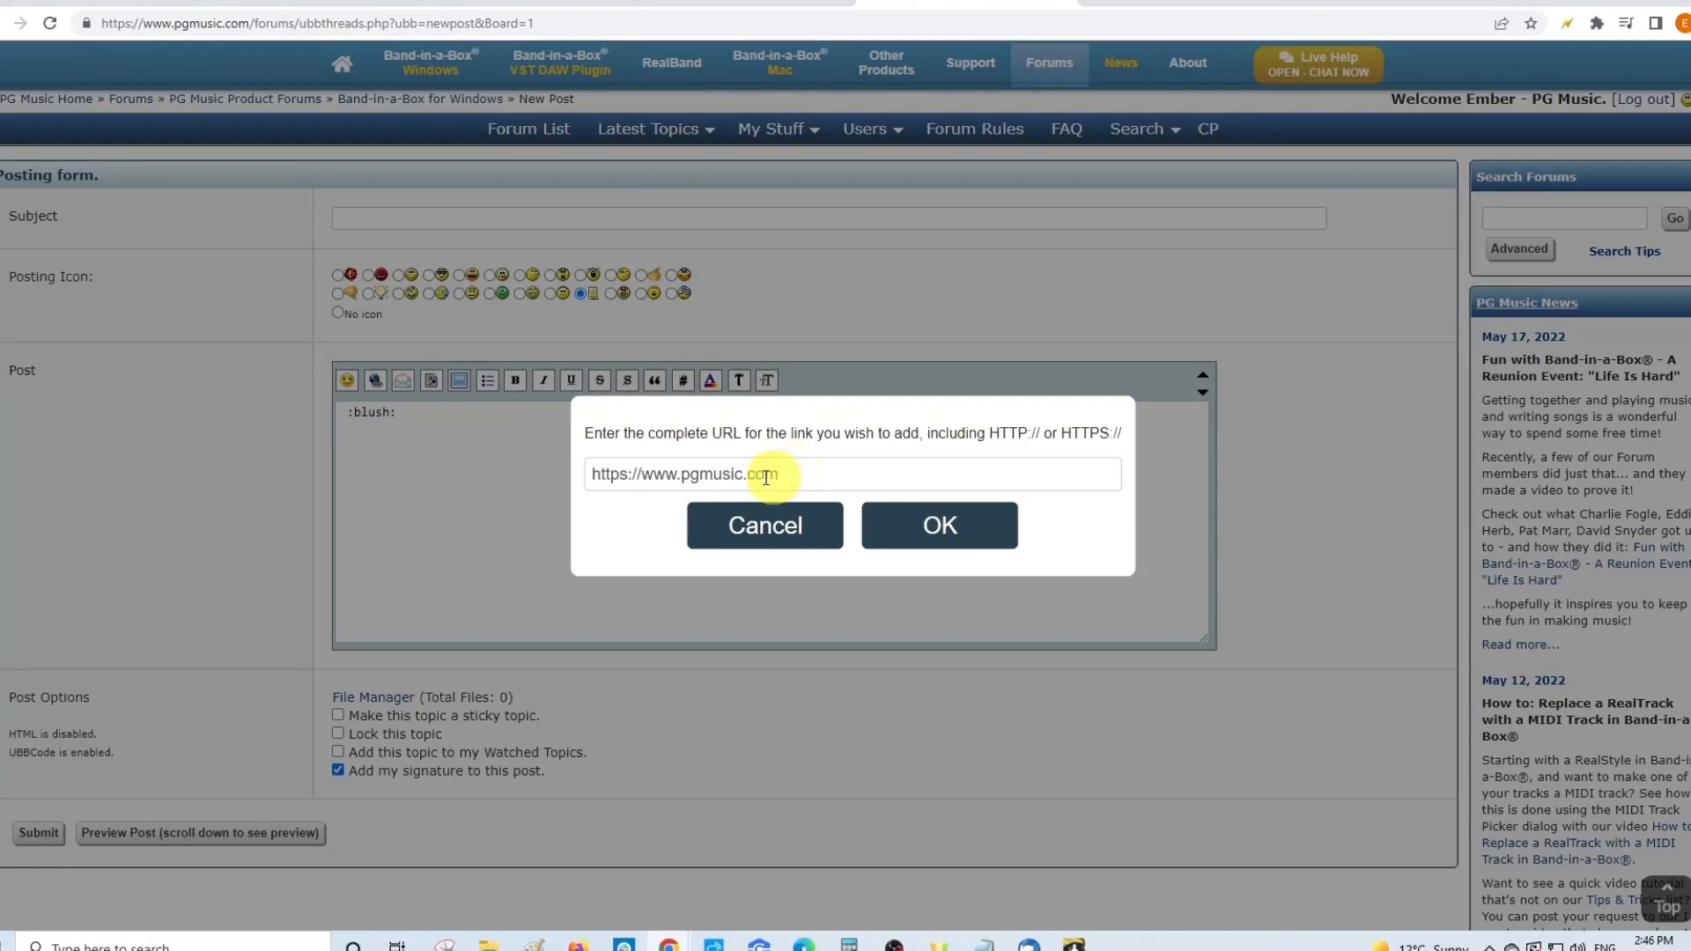
click(941, 527)
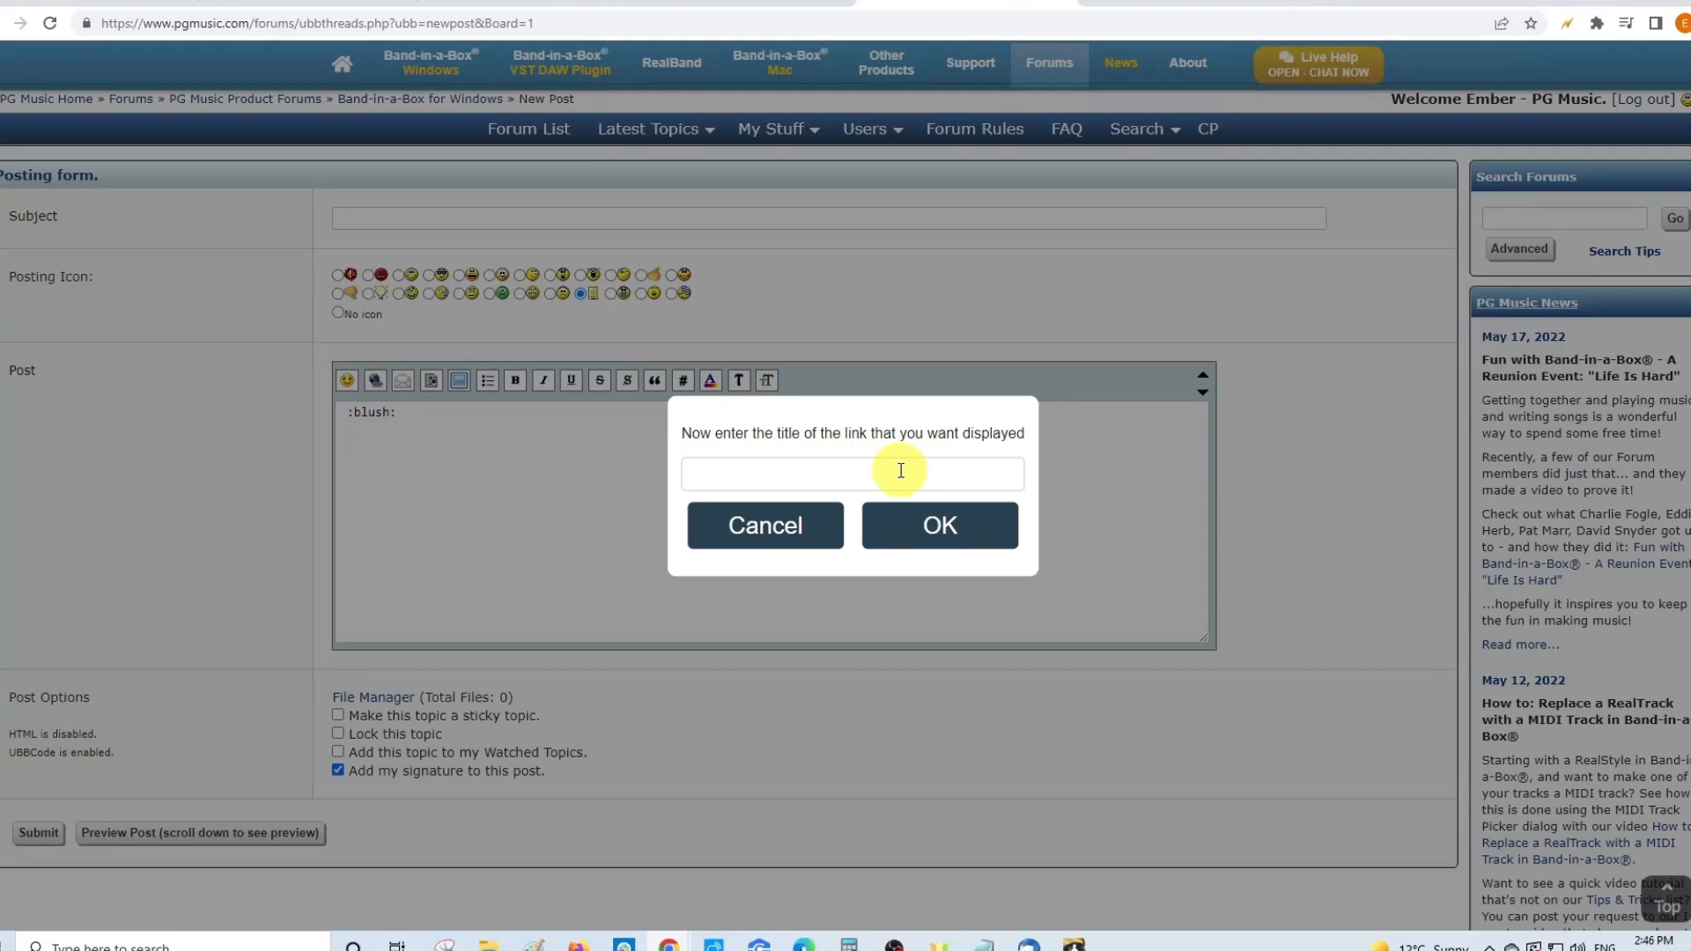
text(PG Music Home PAge)
key(BackSpace)
key(BackSpace)
key(BackSpace)
text(age)
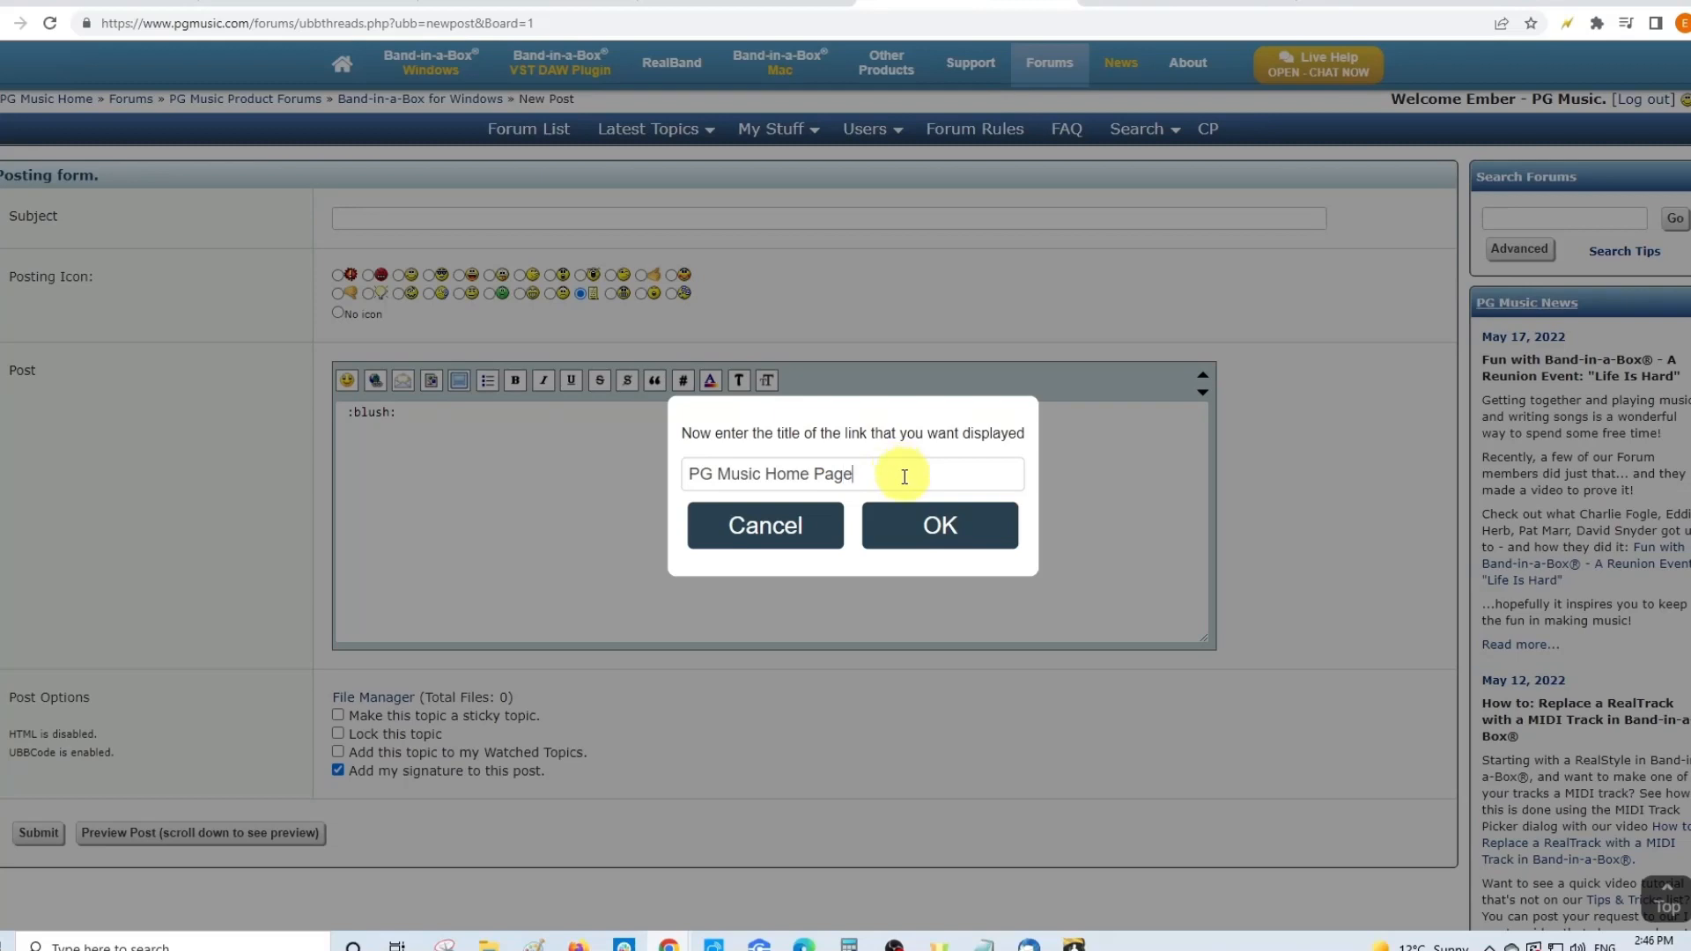
click(926, 529)
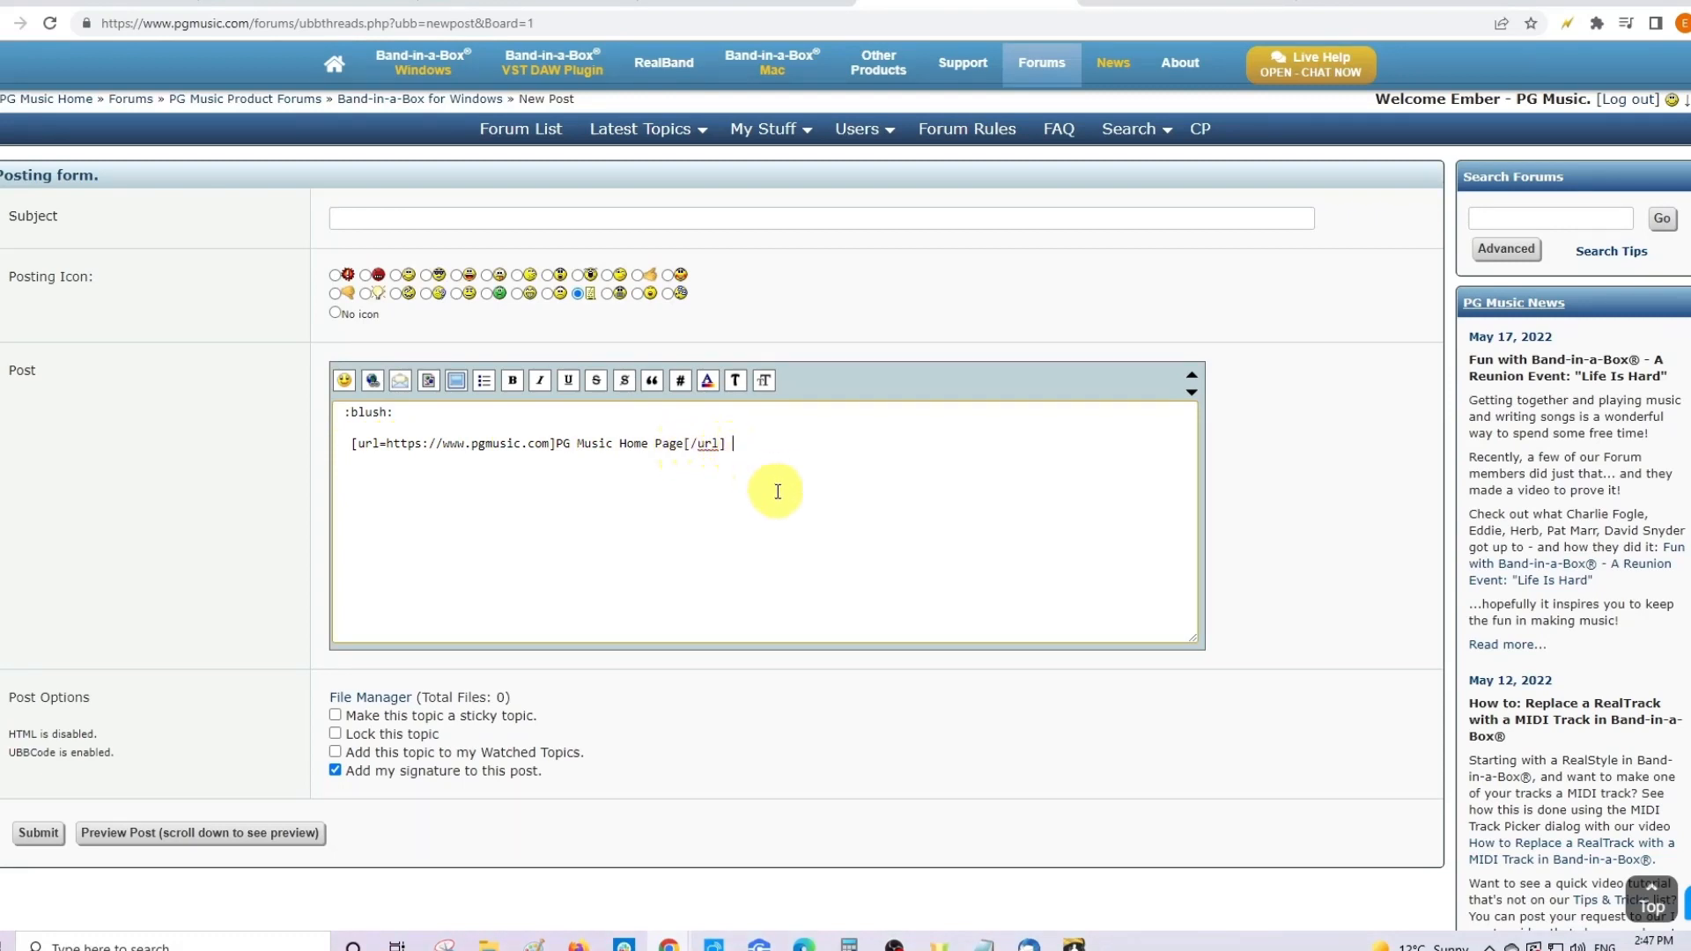
key(Return)
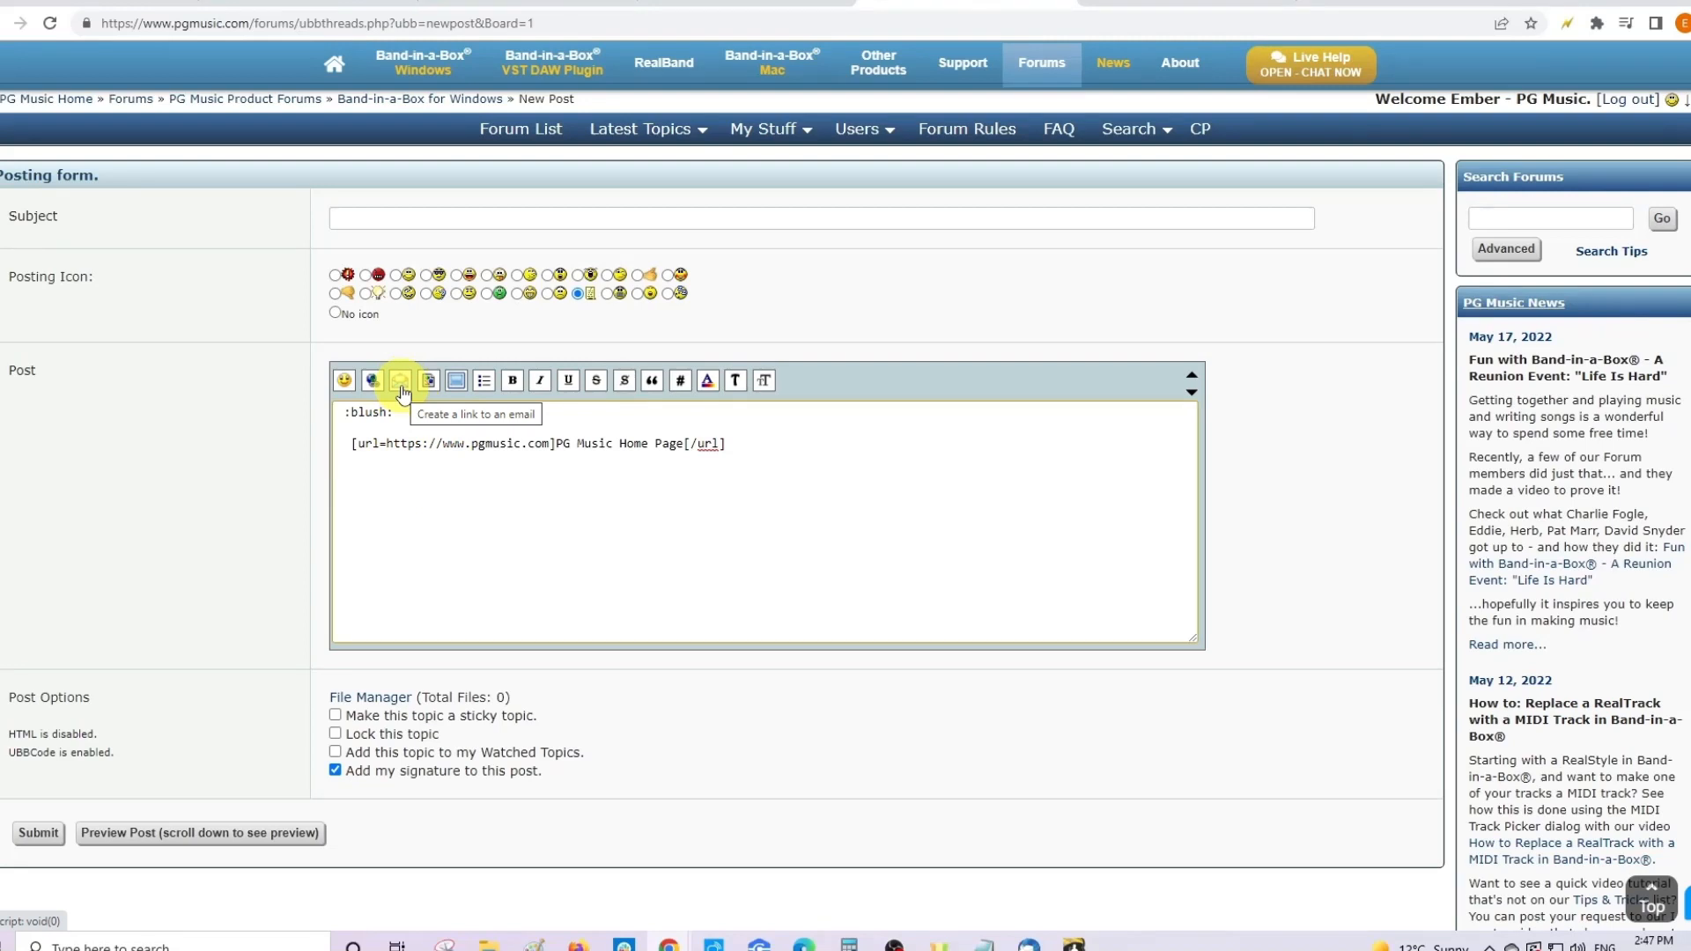
- Add an e-mail link to the PG Music sales address below the web link
click(400, 380)
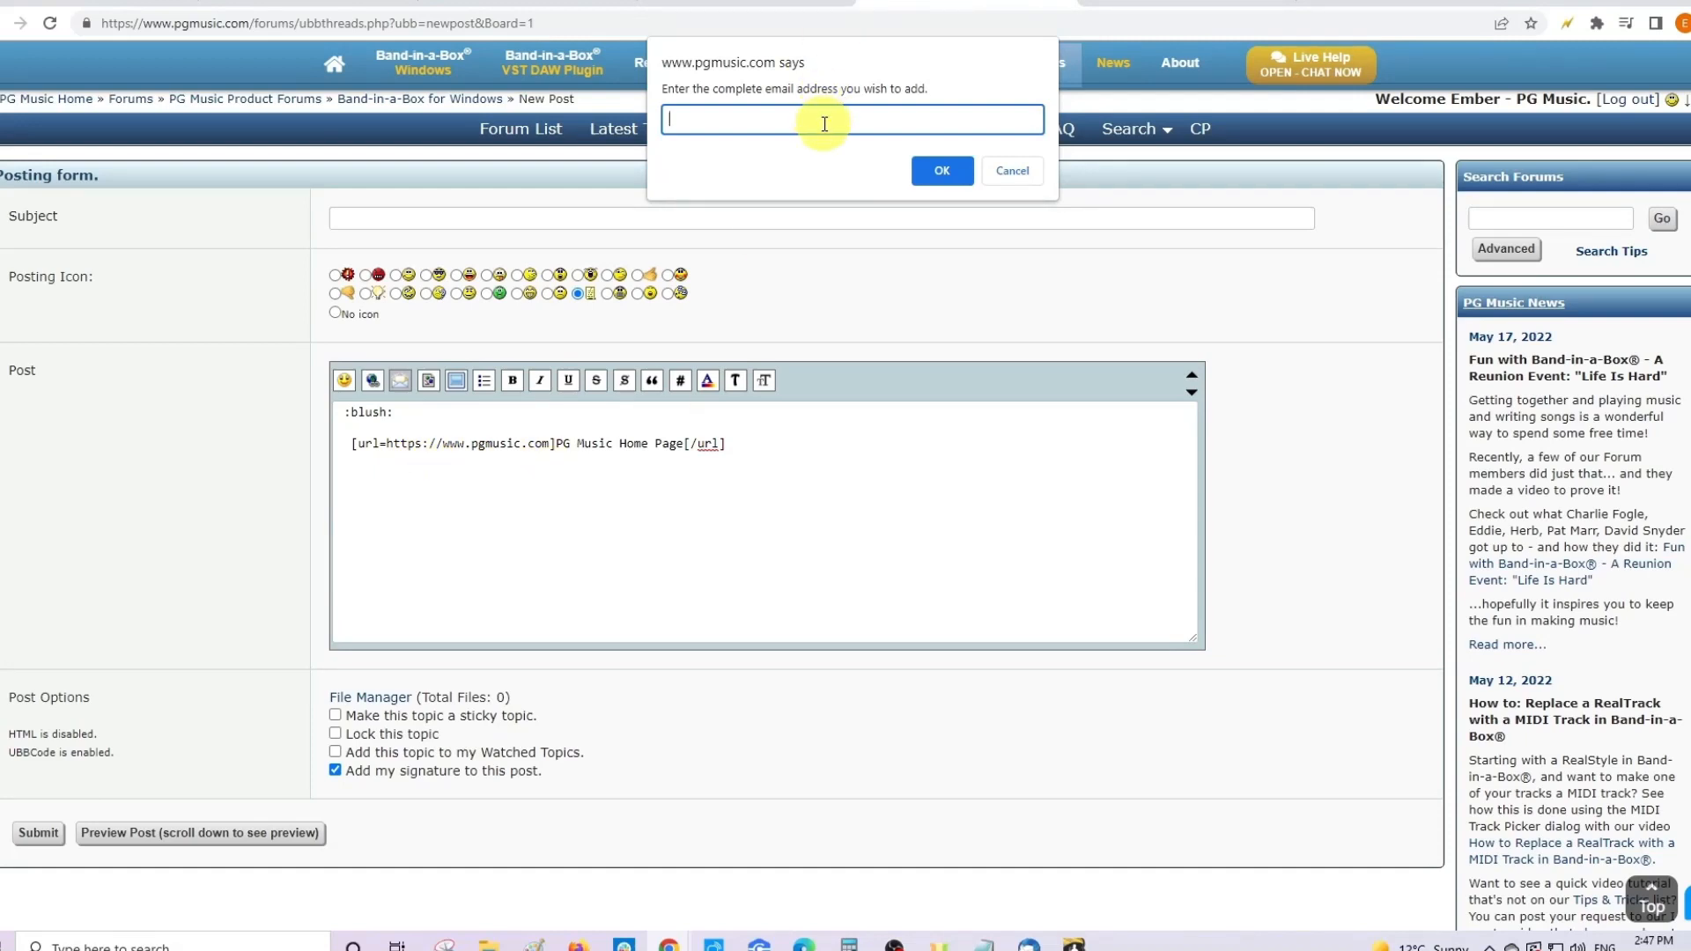
click(941, 171)
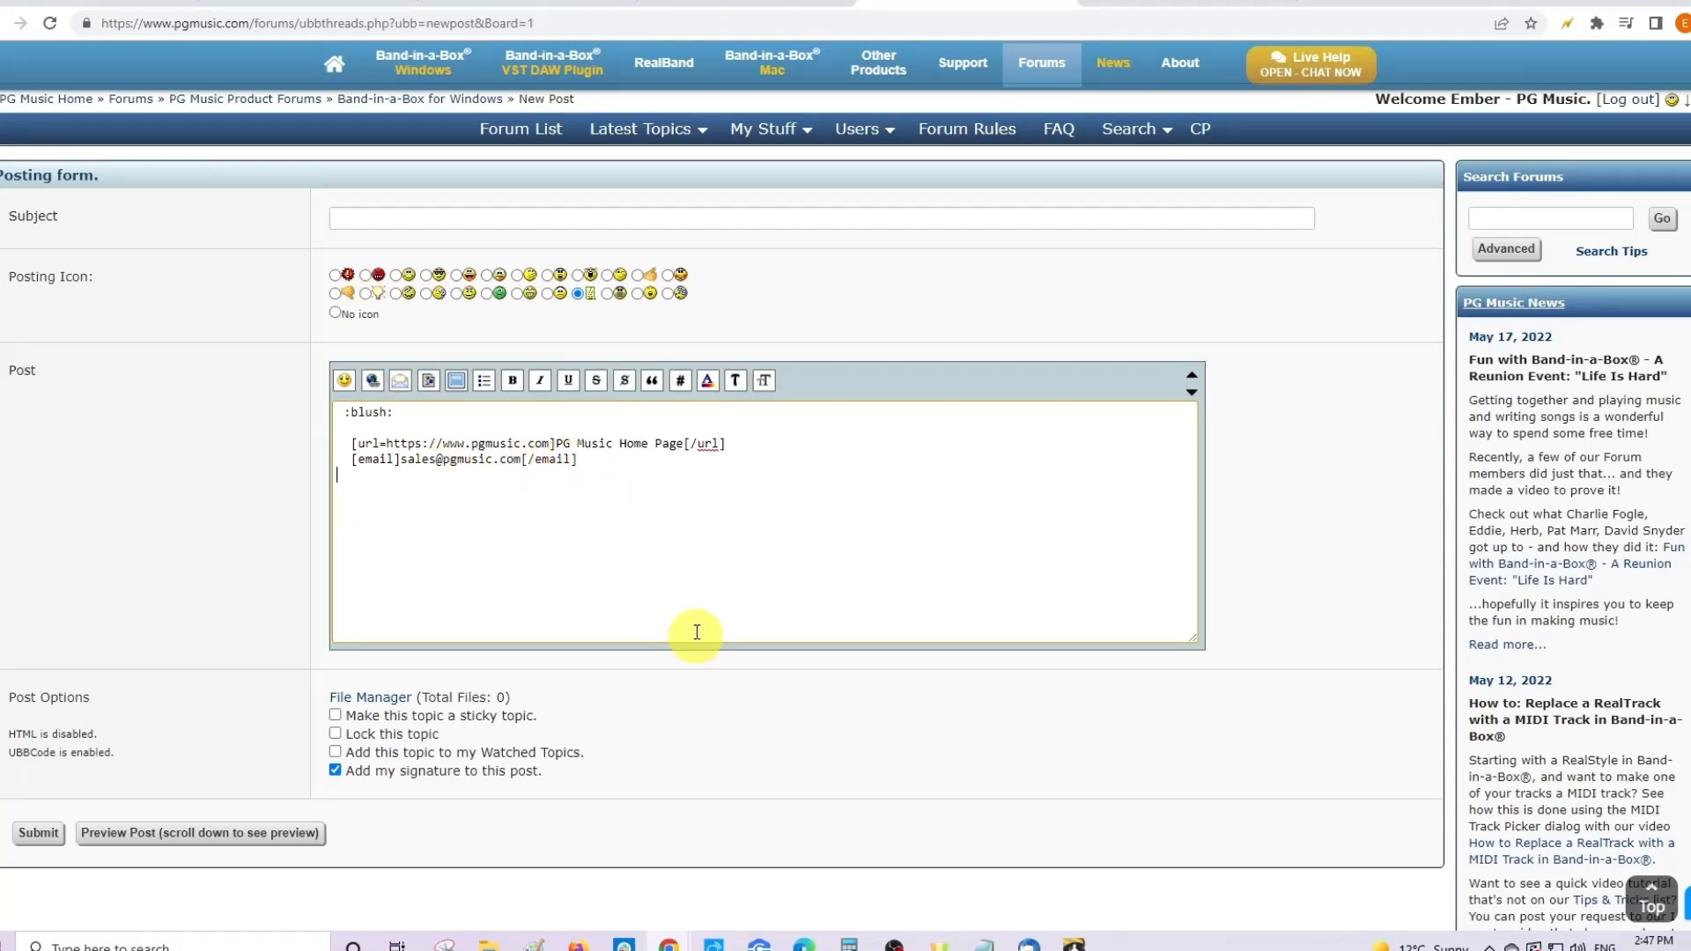
click(429, 384)
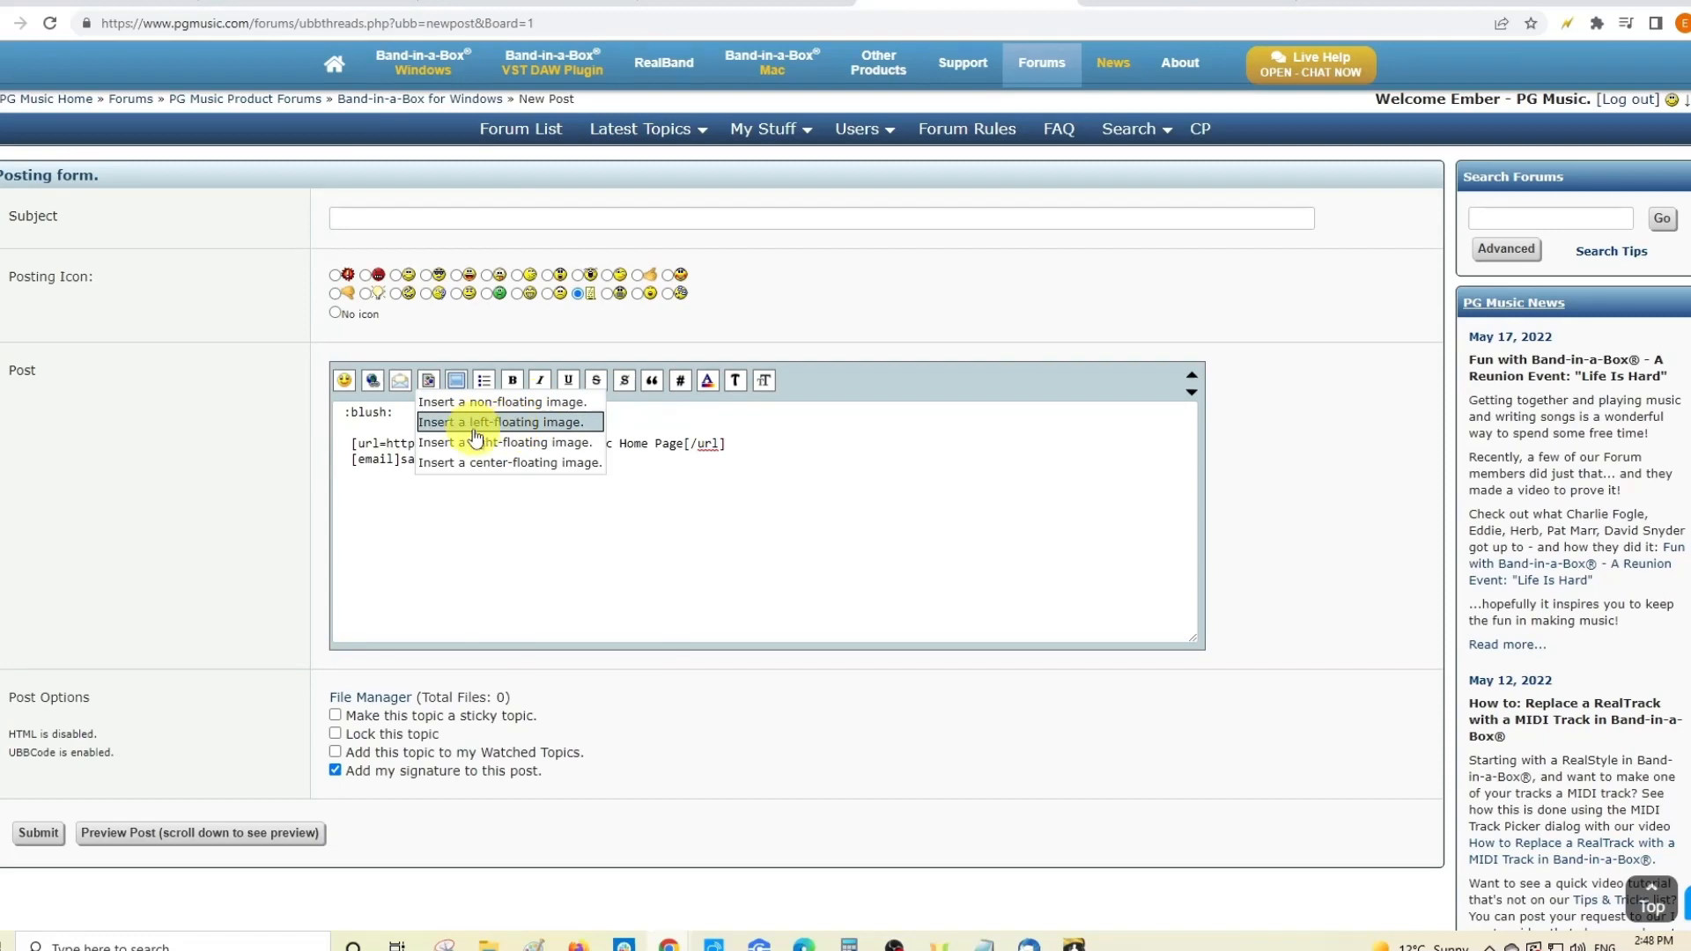
- Insert Ukraine_1-2.png as a left-floating image from its pasted pgmusic.com URL
click(526, 432)
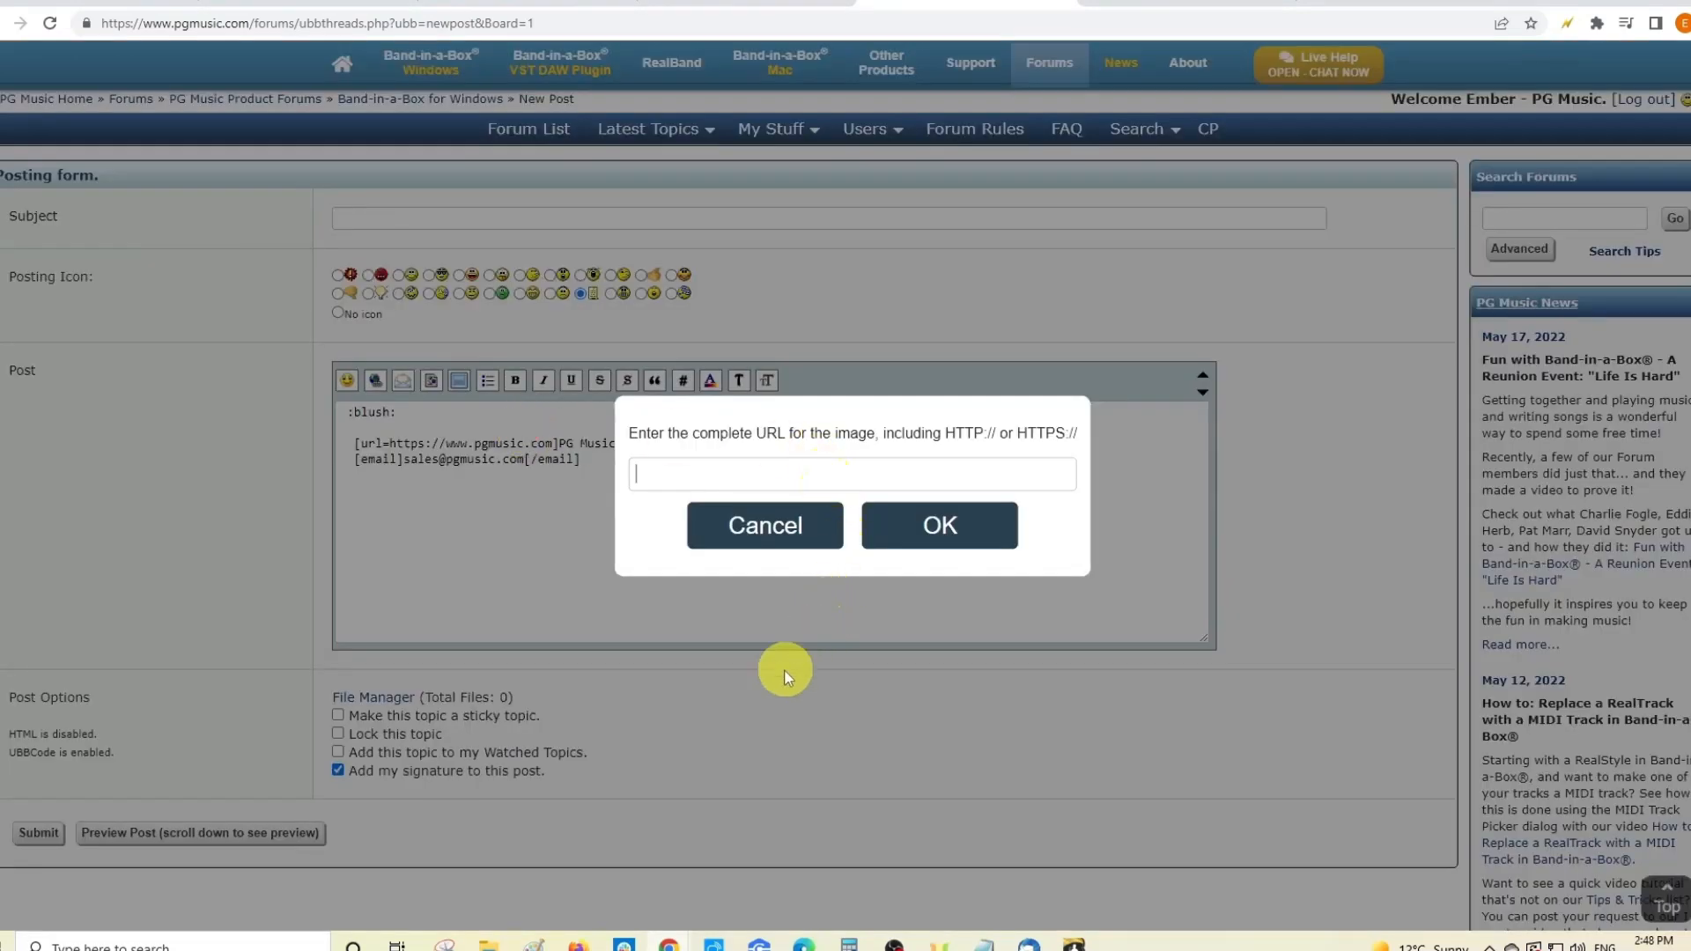
text(https://www.pgmusic.com/gfx/Ukraine_1-2.png)
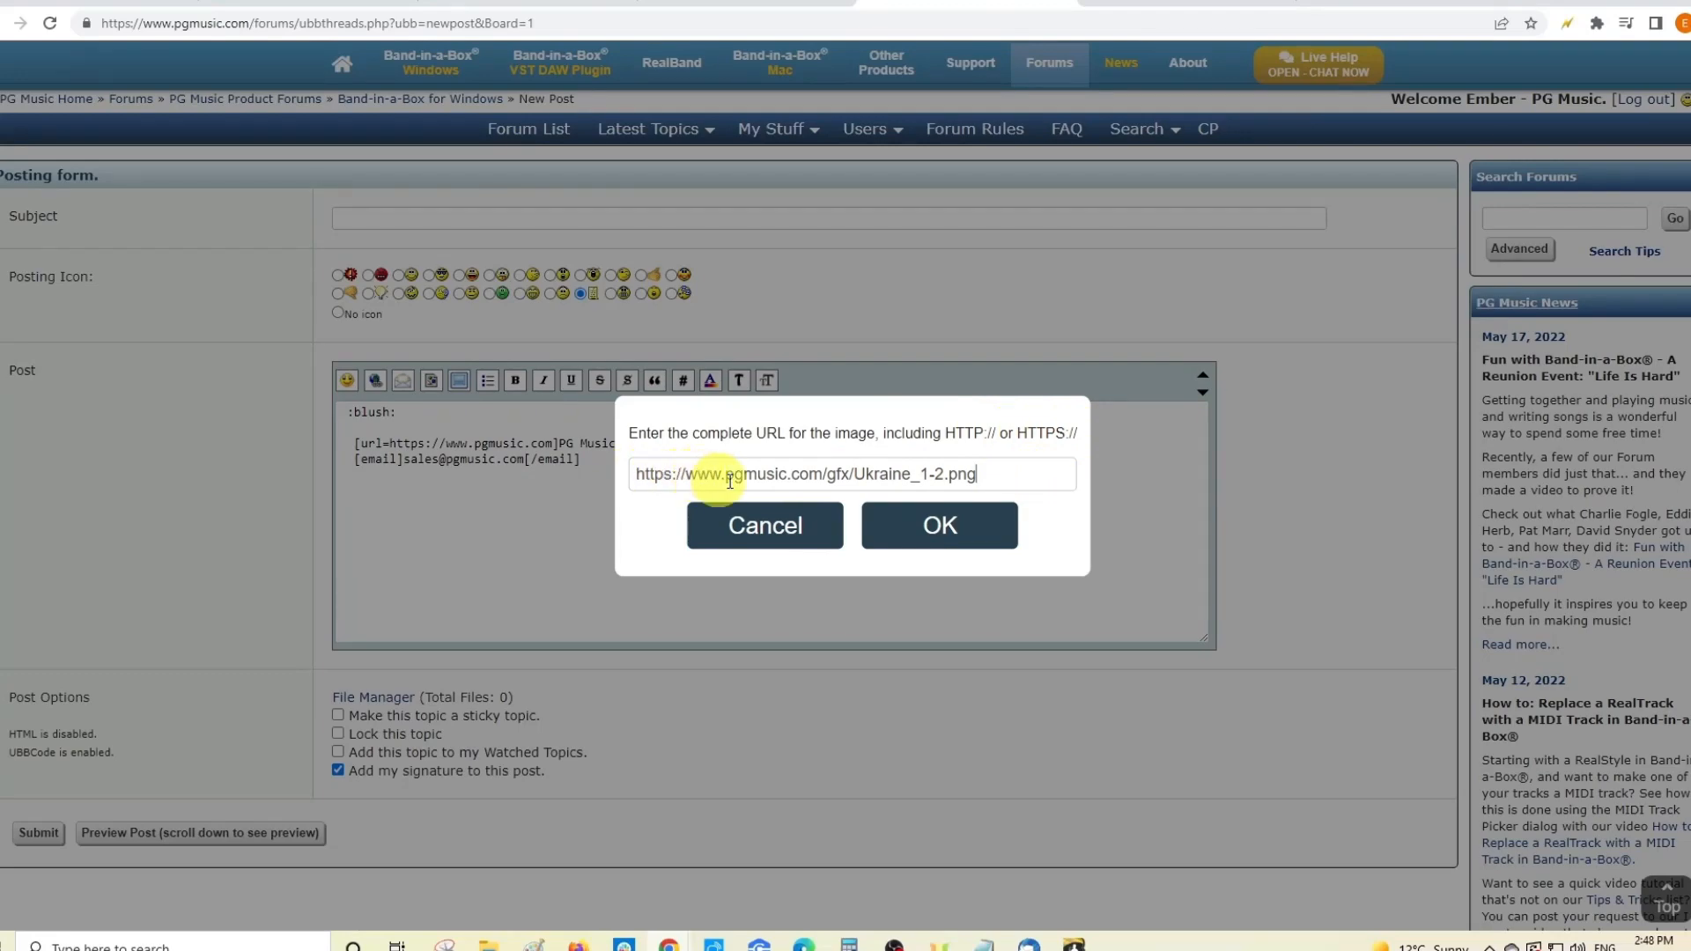
click(906, 525)
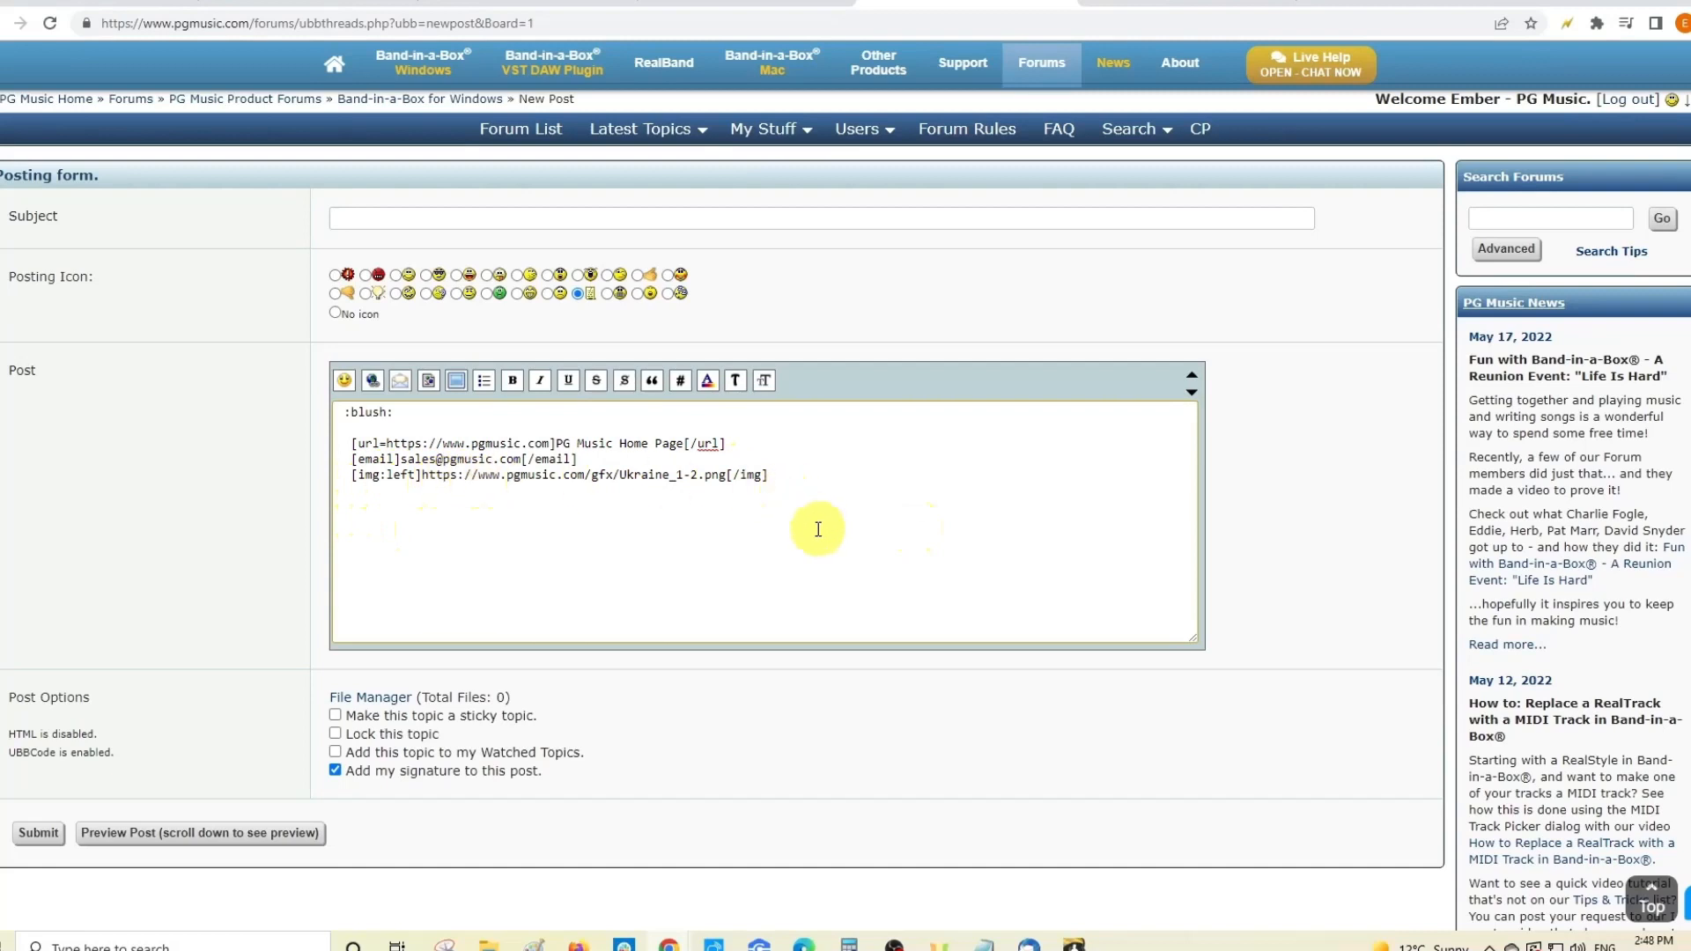
- Choose YouTube Video from the media tag options to embed a video
click(457, 381)
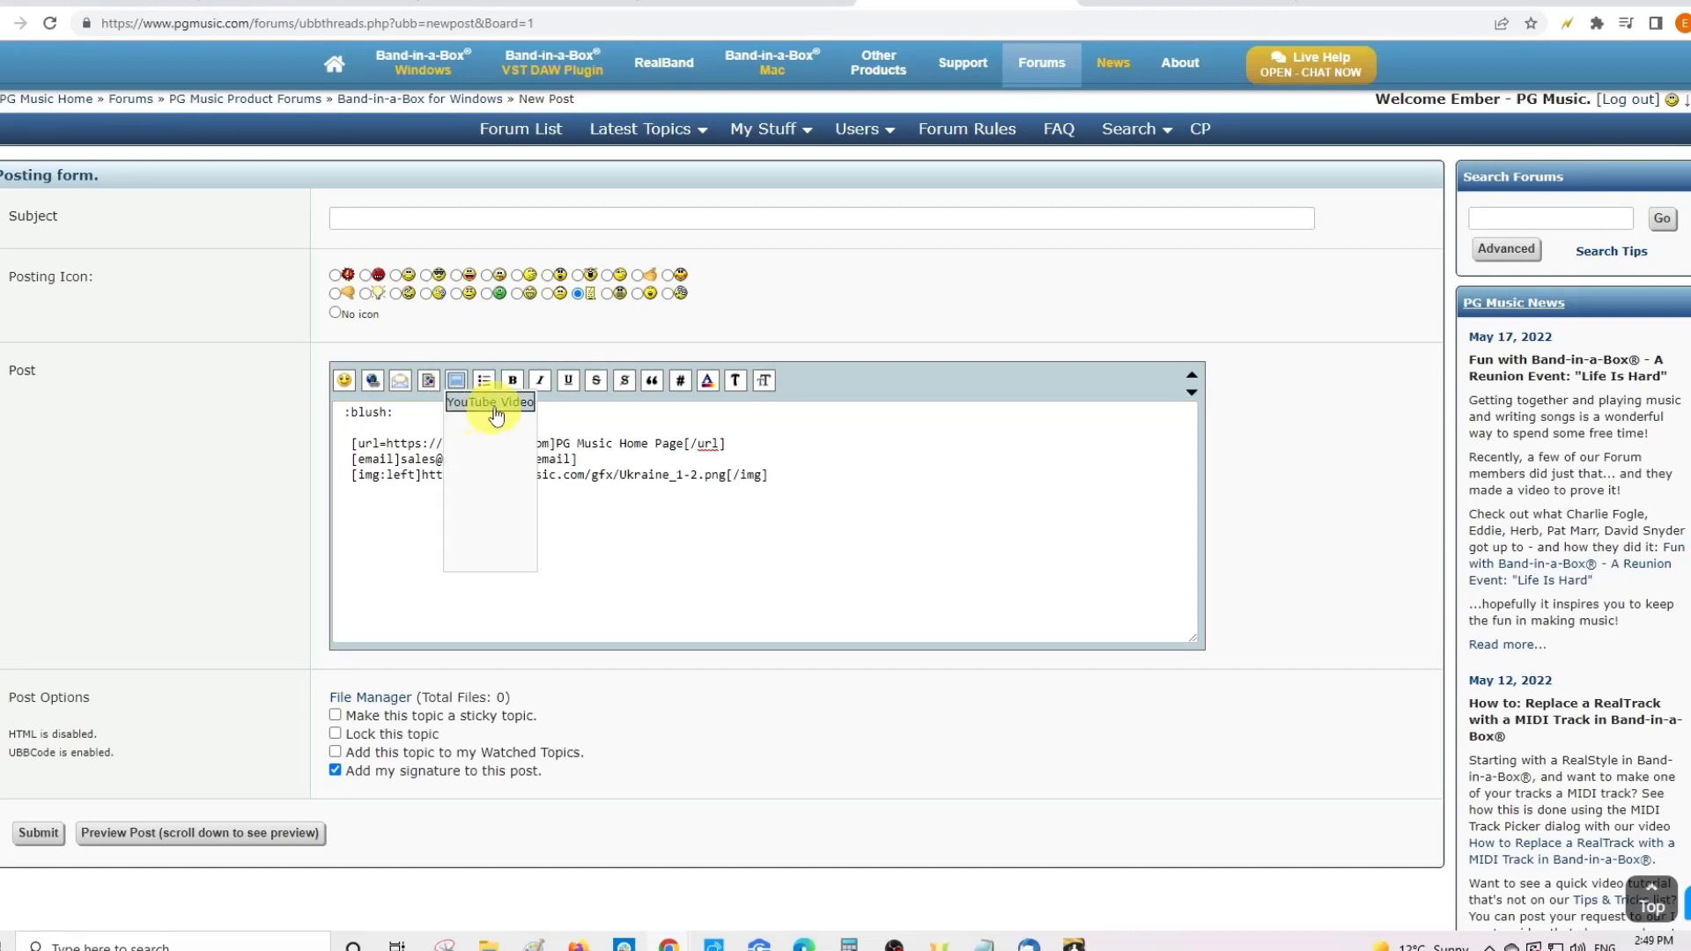
click(497, 406)
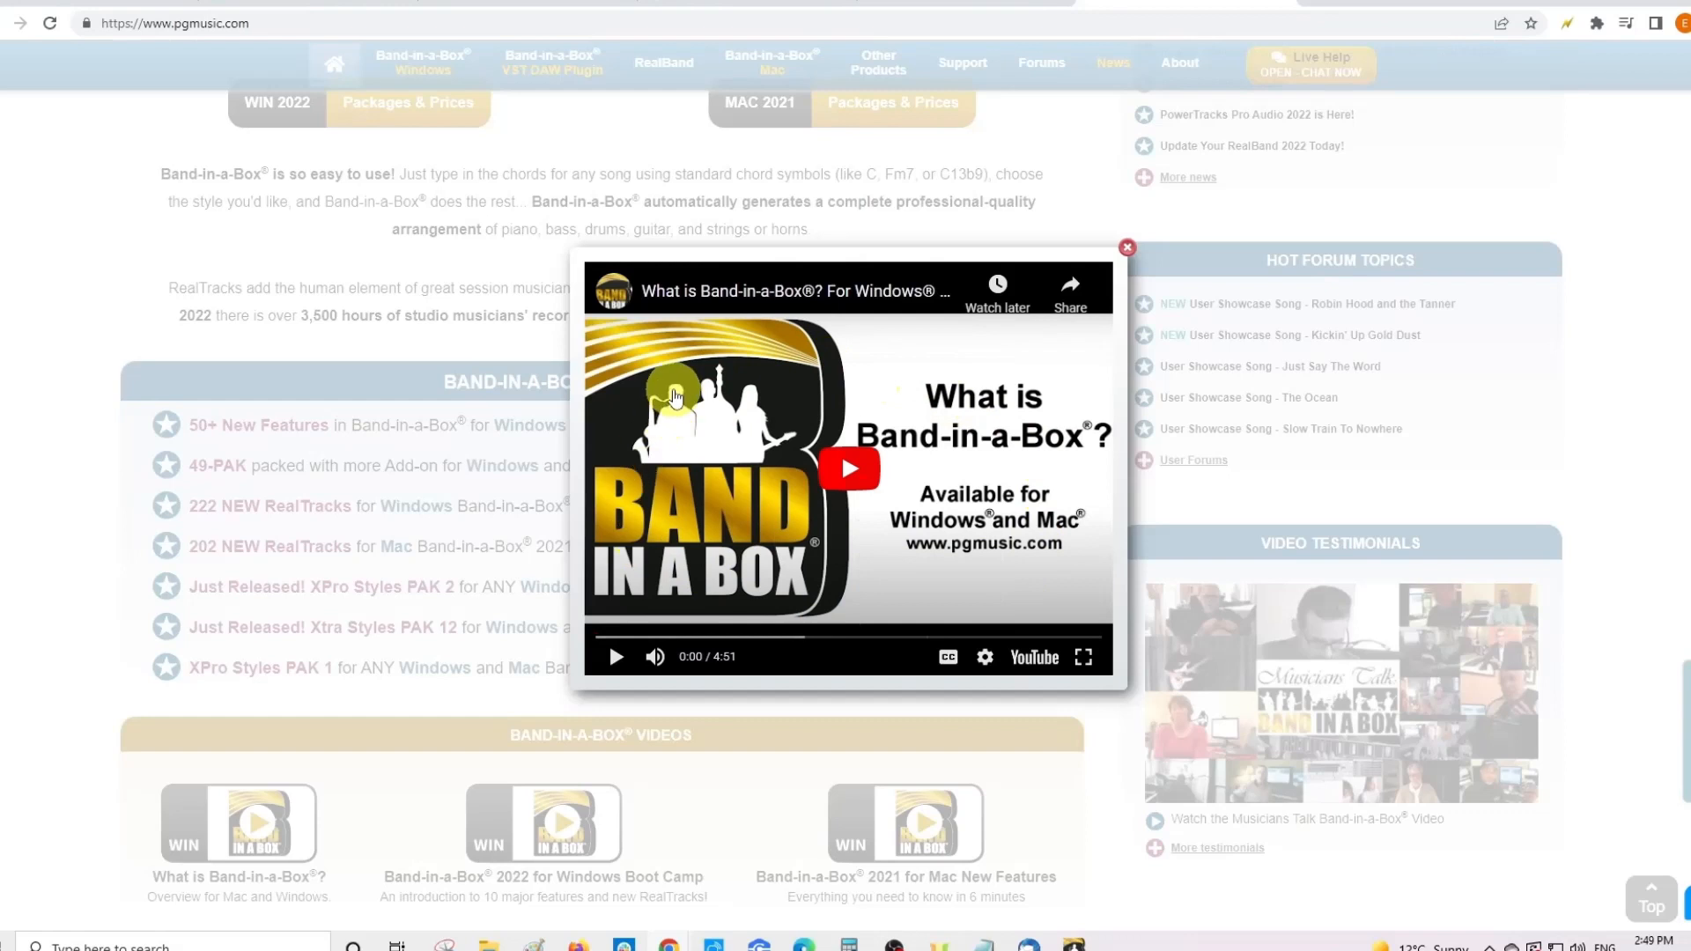
- Copy the 'What is Band-in-a-Box?' video URL from the player's right-click menu
right_click(676, 396)
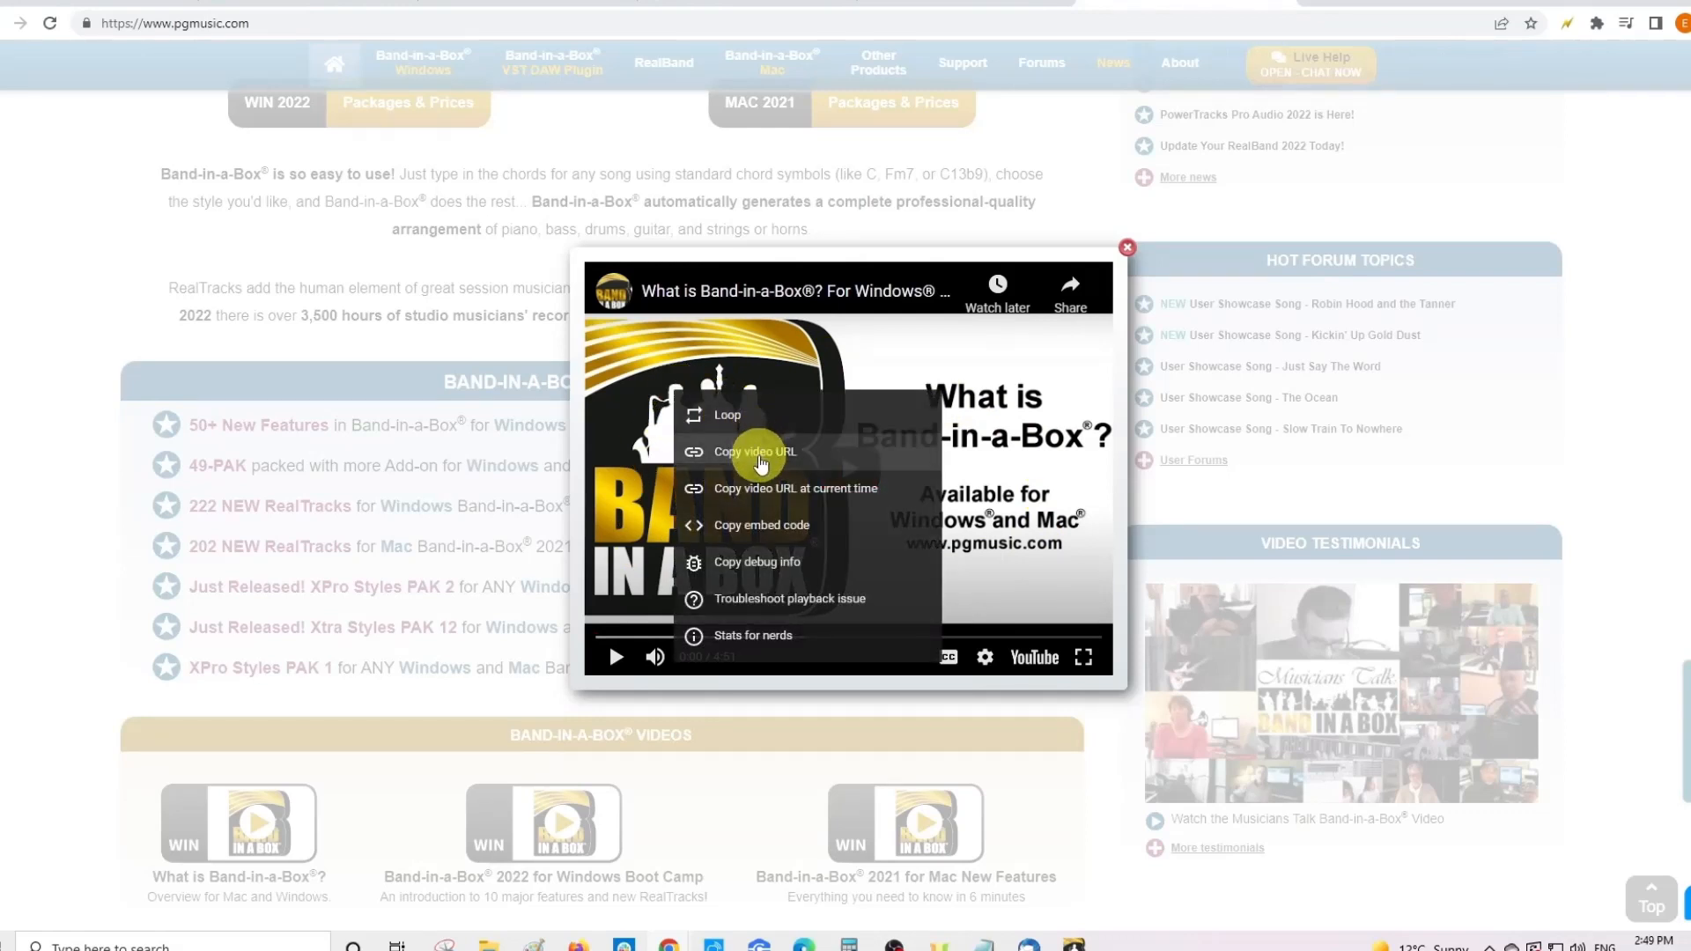
click(759, 453)
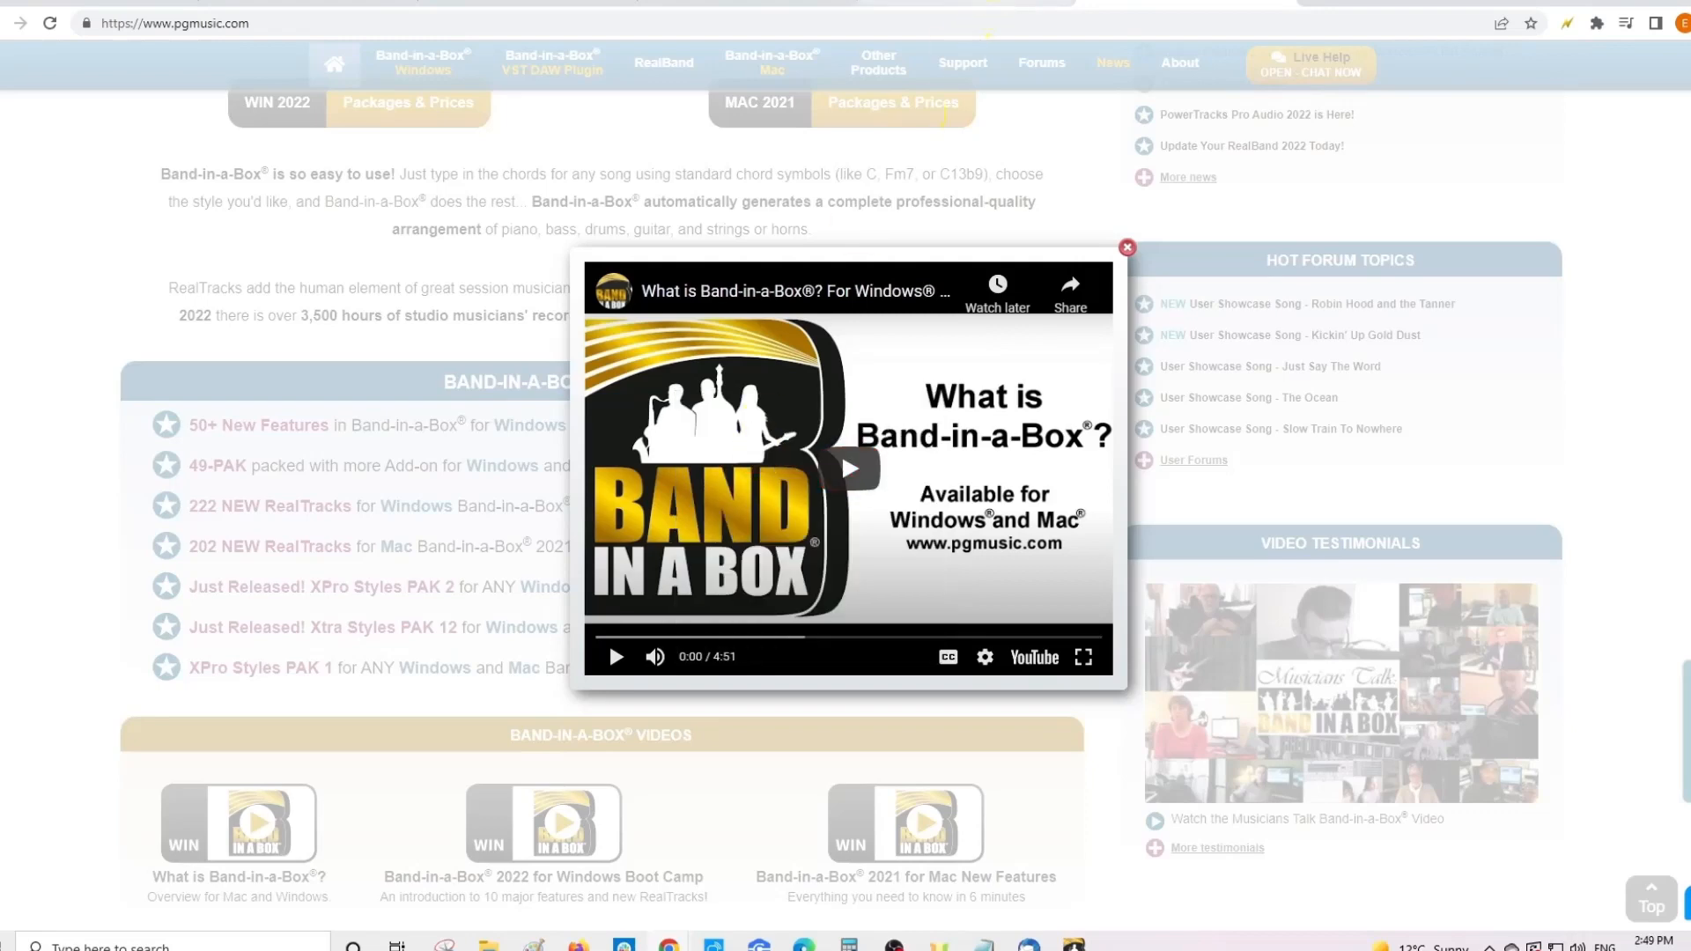
click(949, 3)
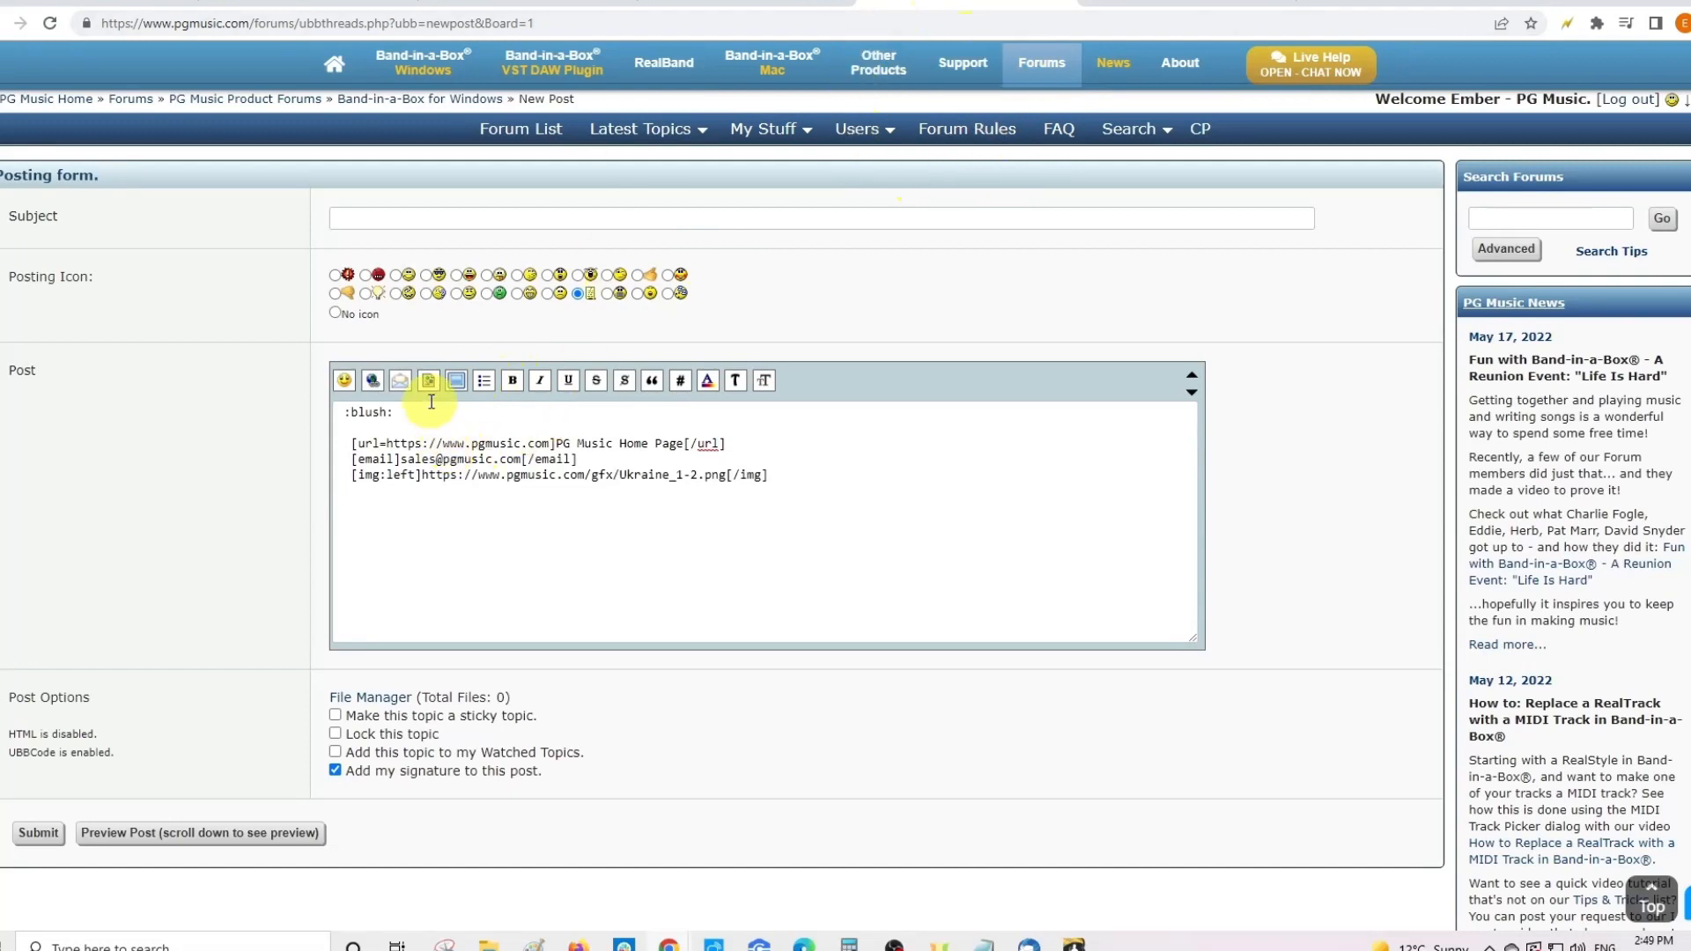
- Embed the YouTube video with ID h27rdkwI7wc, trimming the pasted URL down to the ID
click(457, 388)
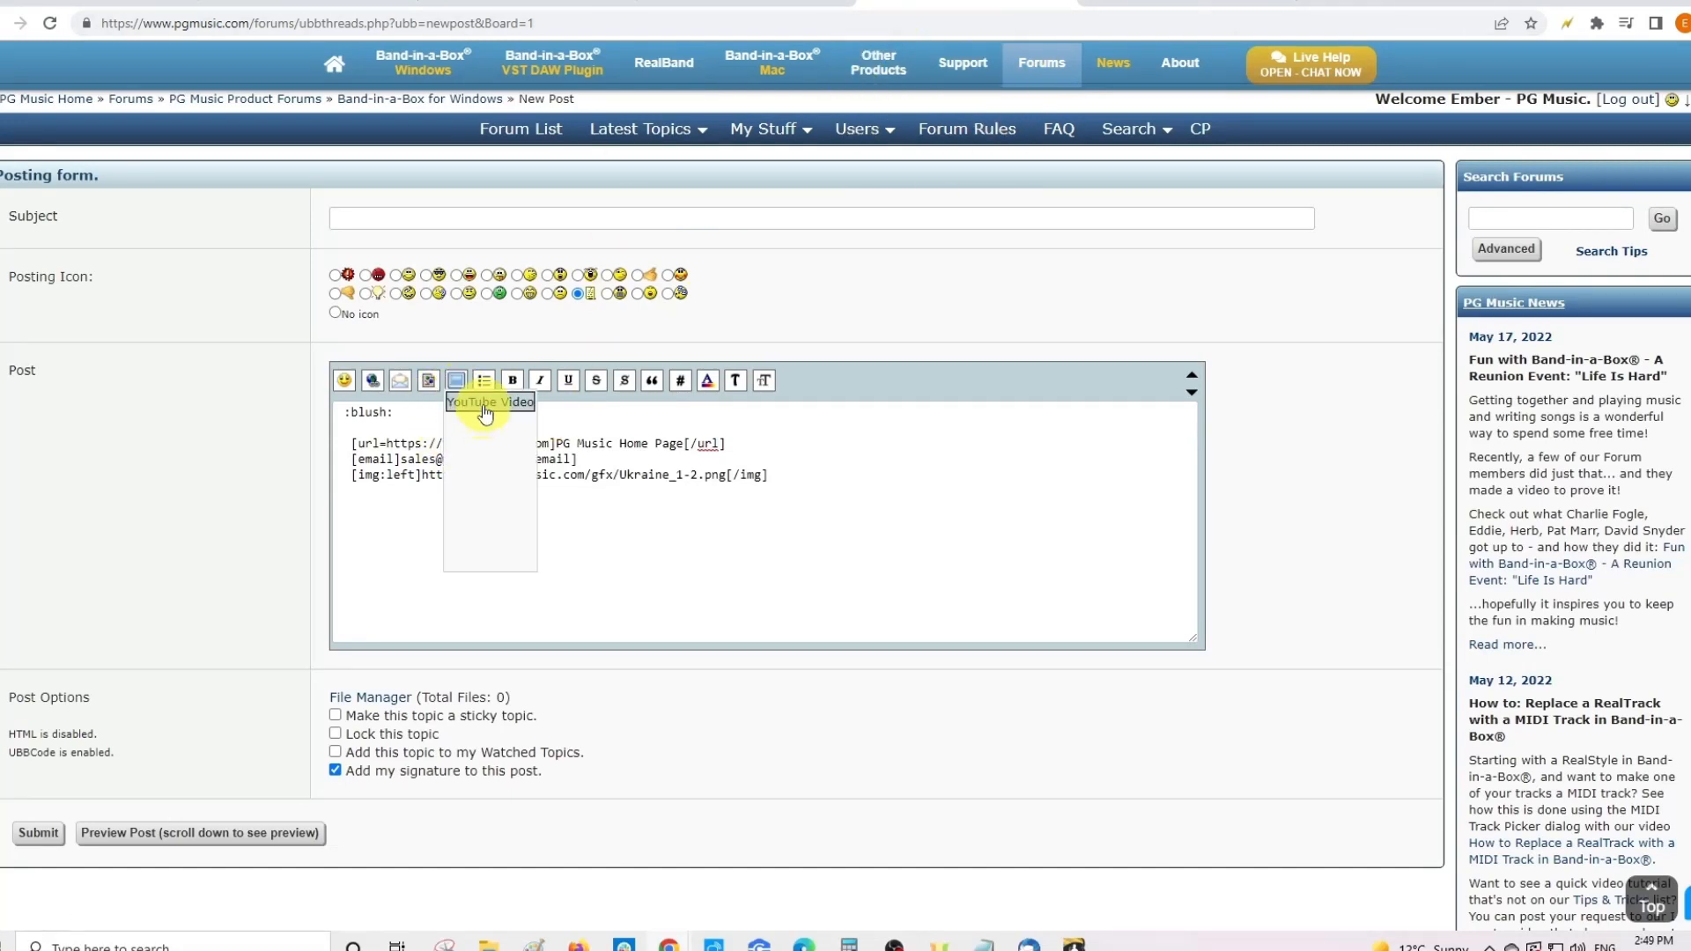
right_click(889, 137)
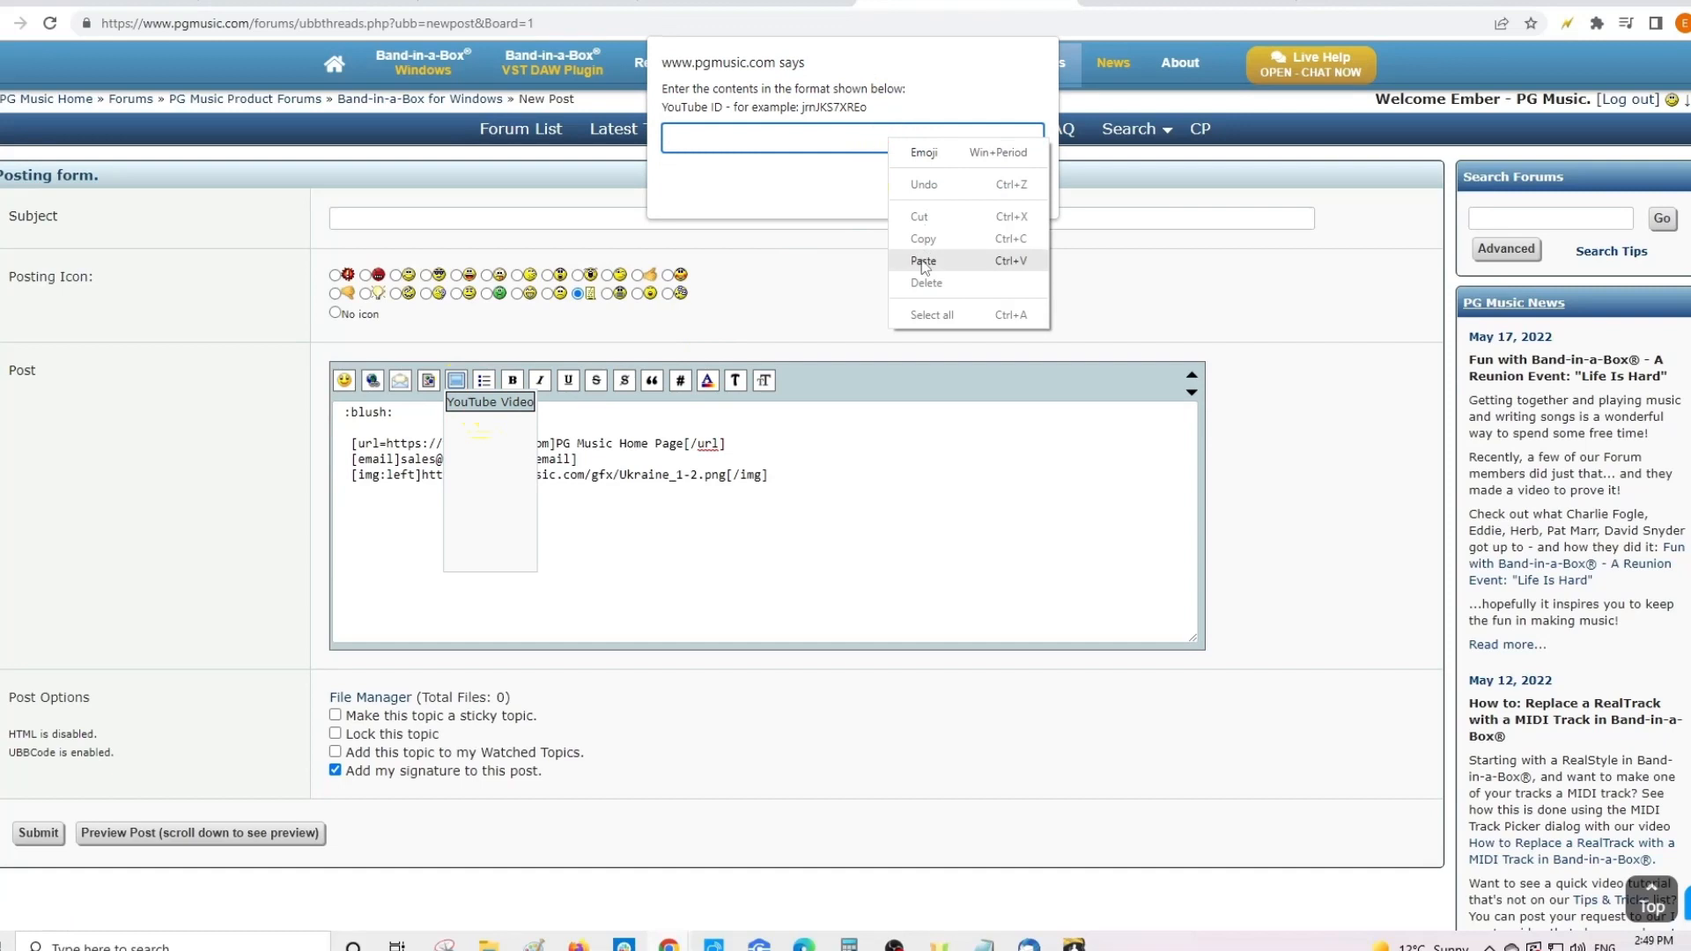
click(920, 257)
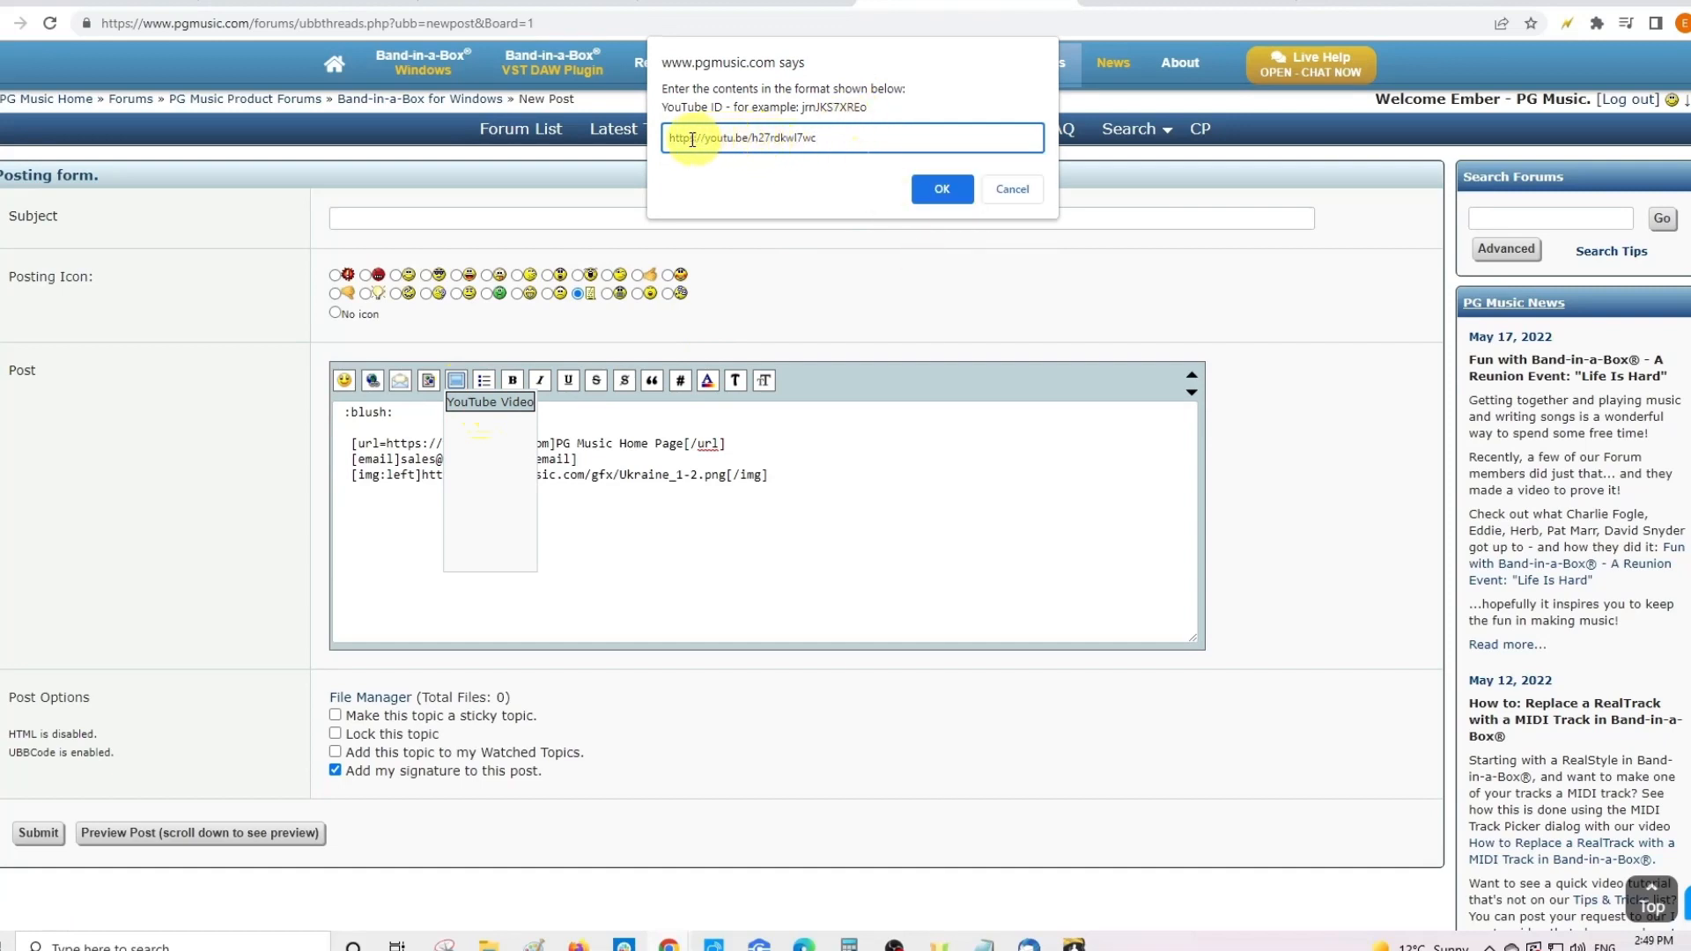
click(753, 137)
drag(754, 137, 667, 138)
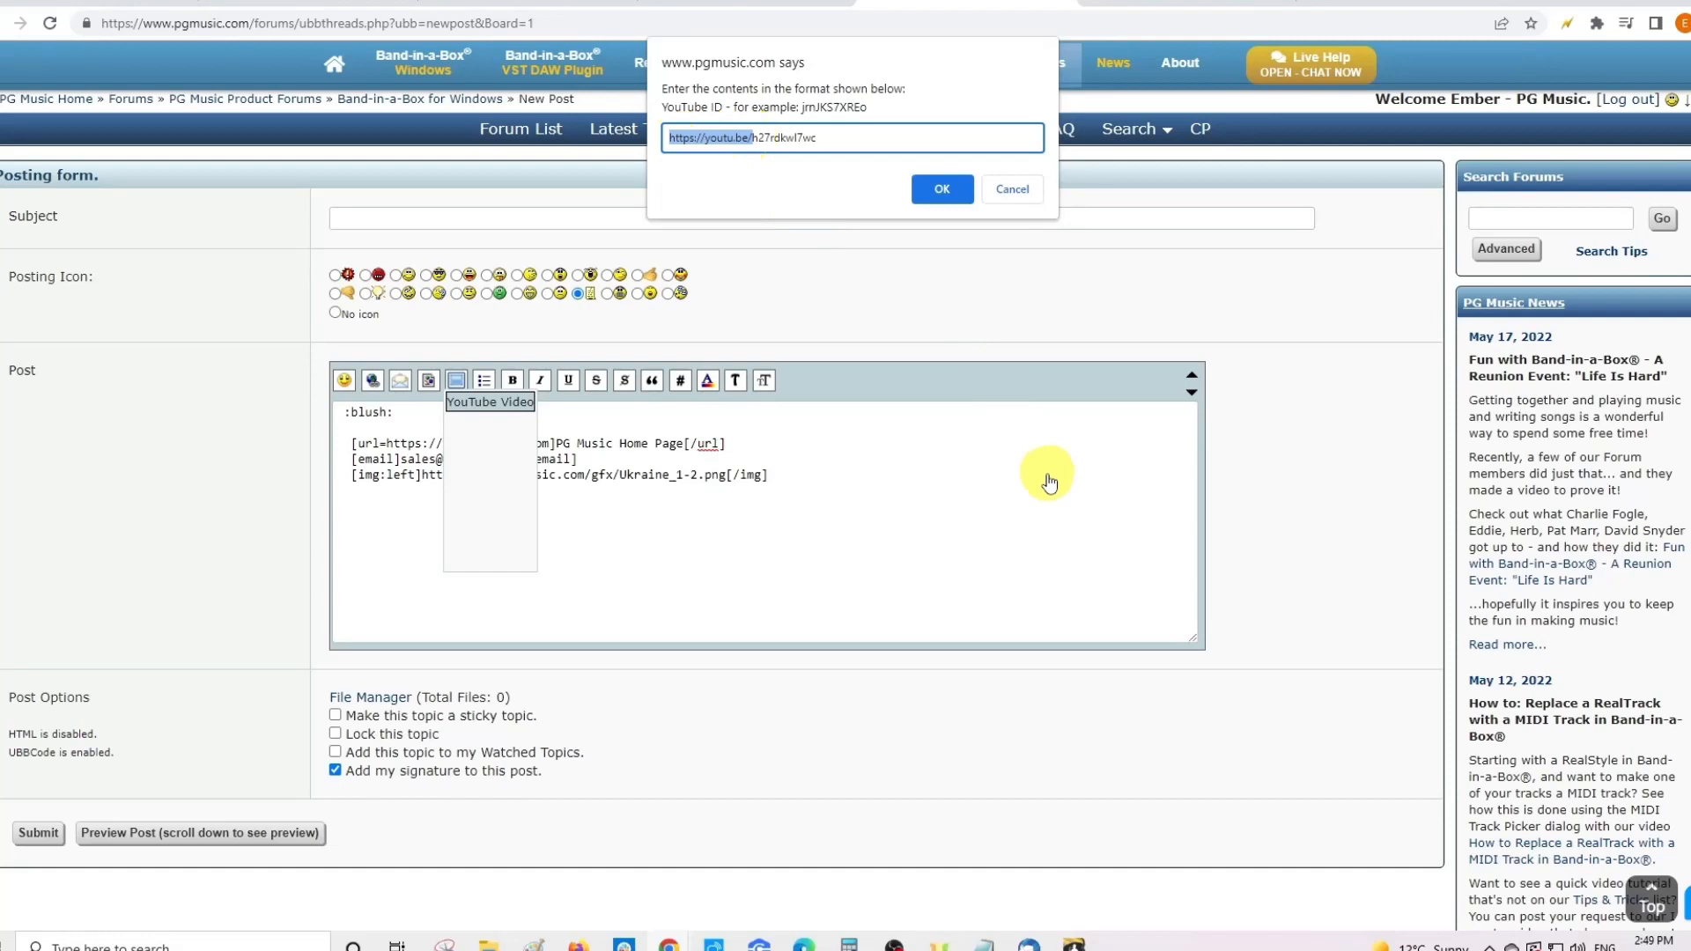
key(BackSpace)
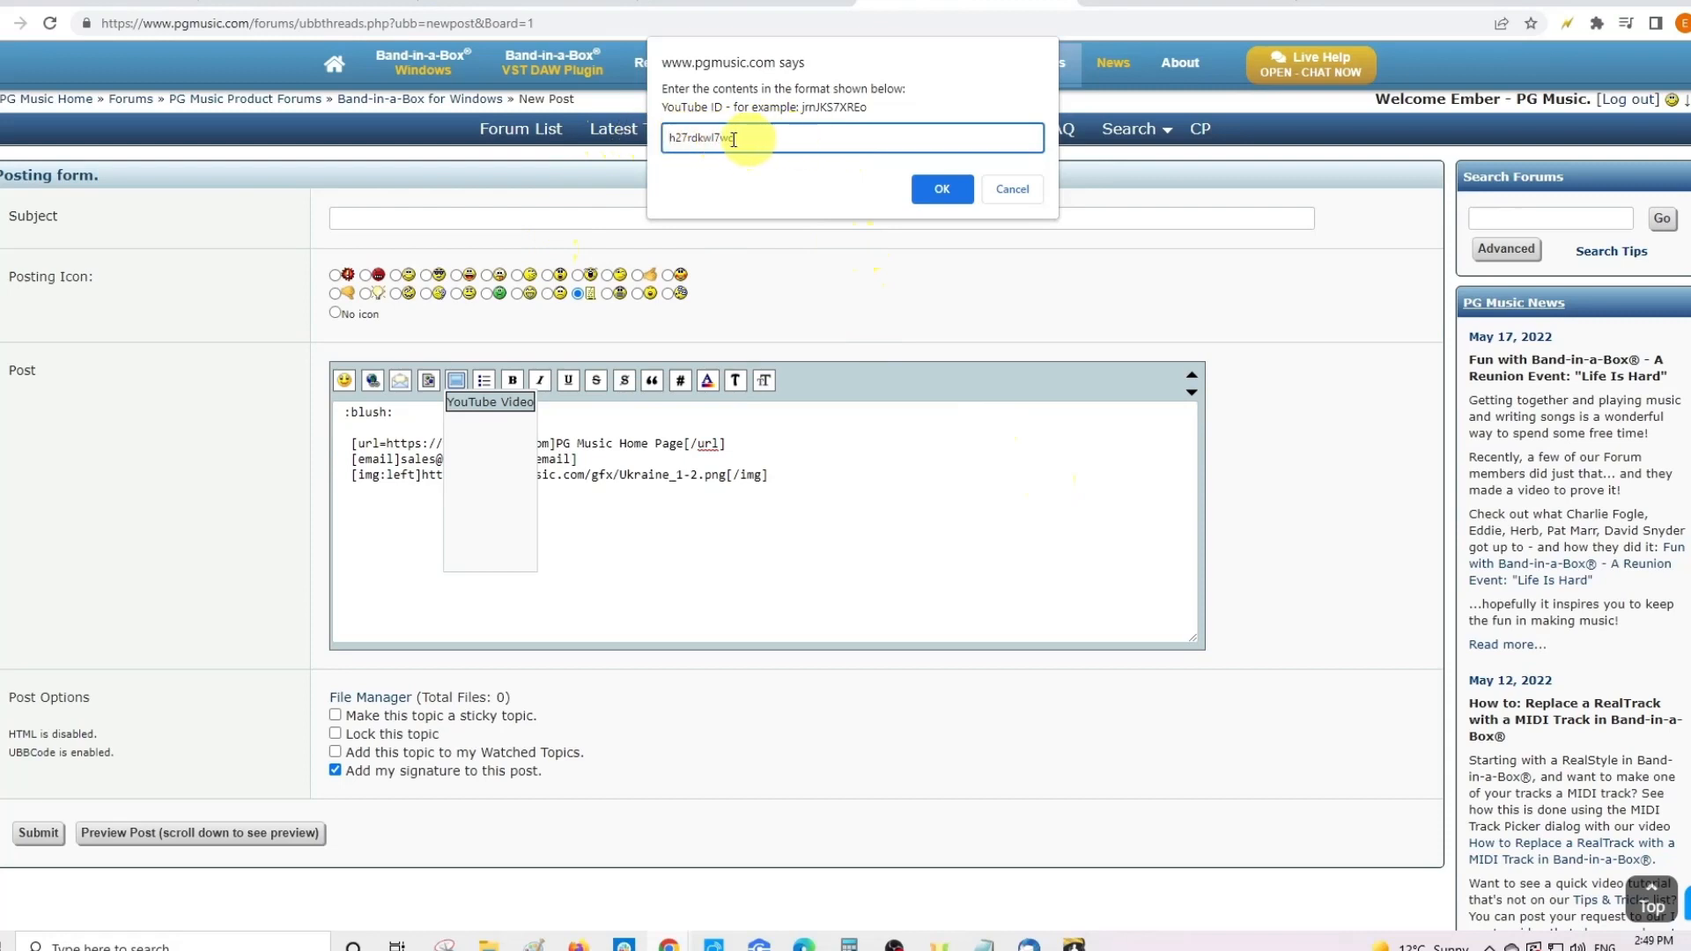
click(940, 188)
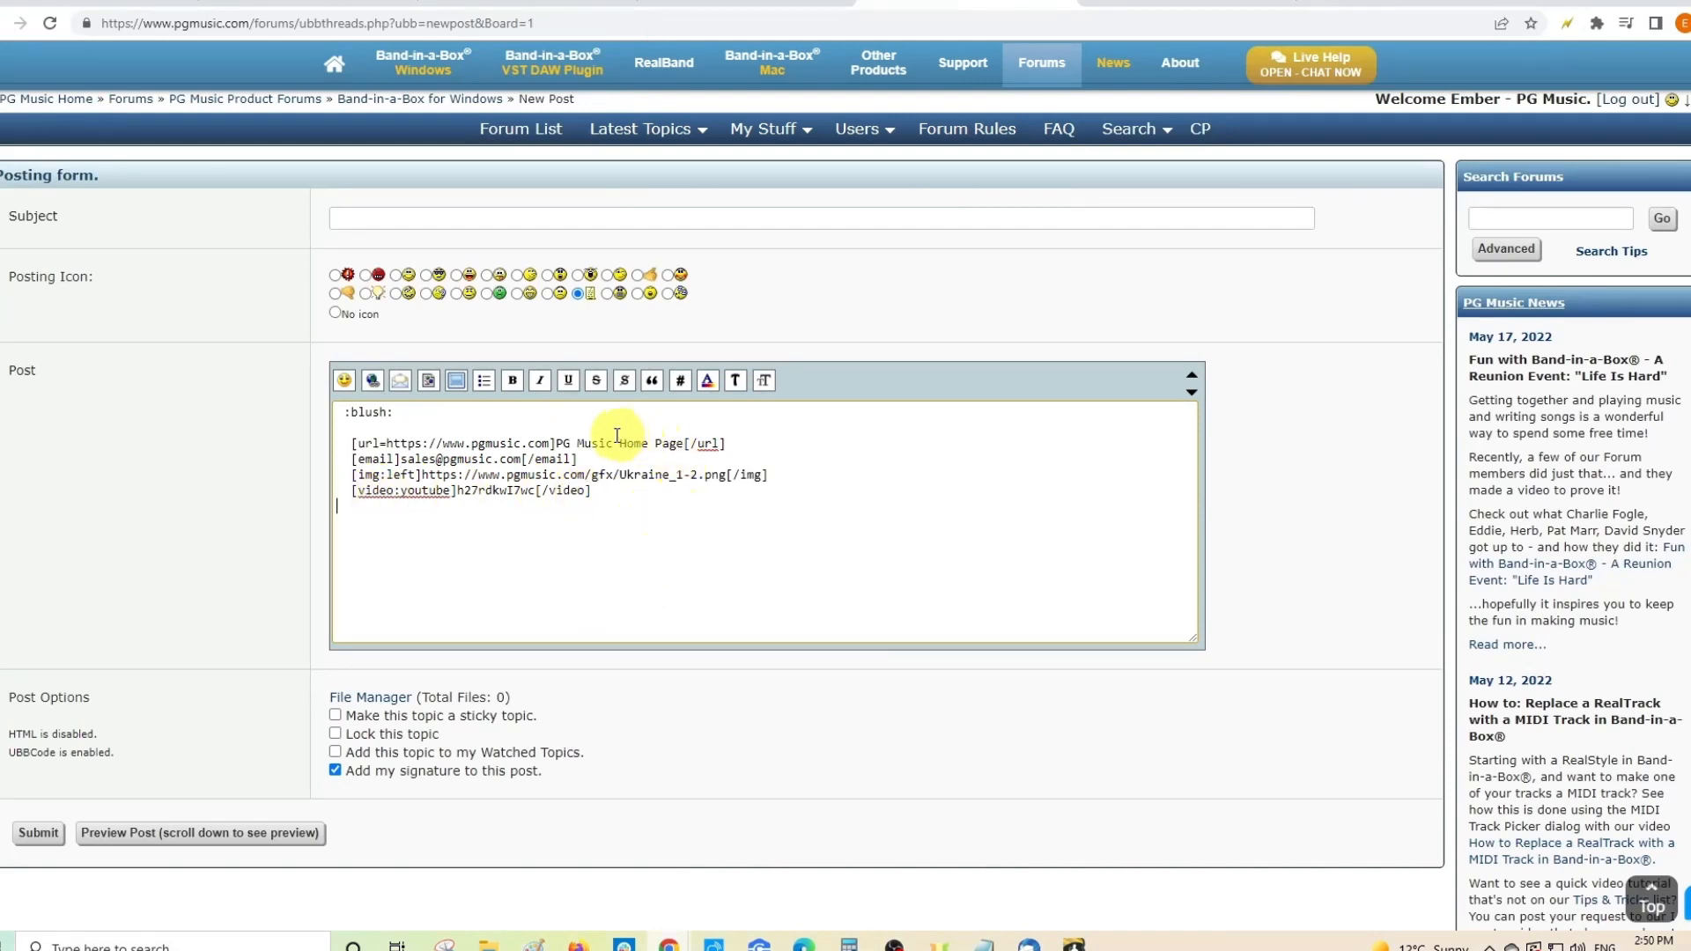
- Create a list below the video whose first item reads 'list'
click(483, 388)
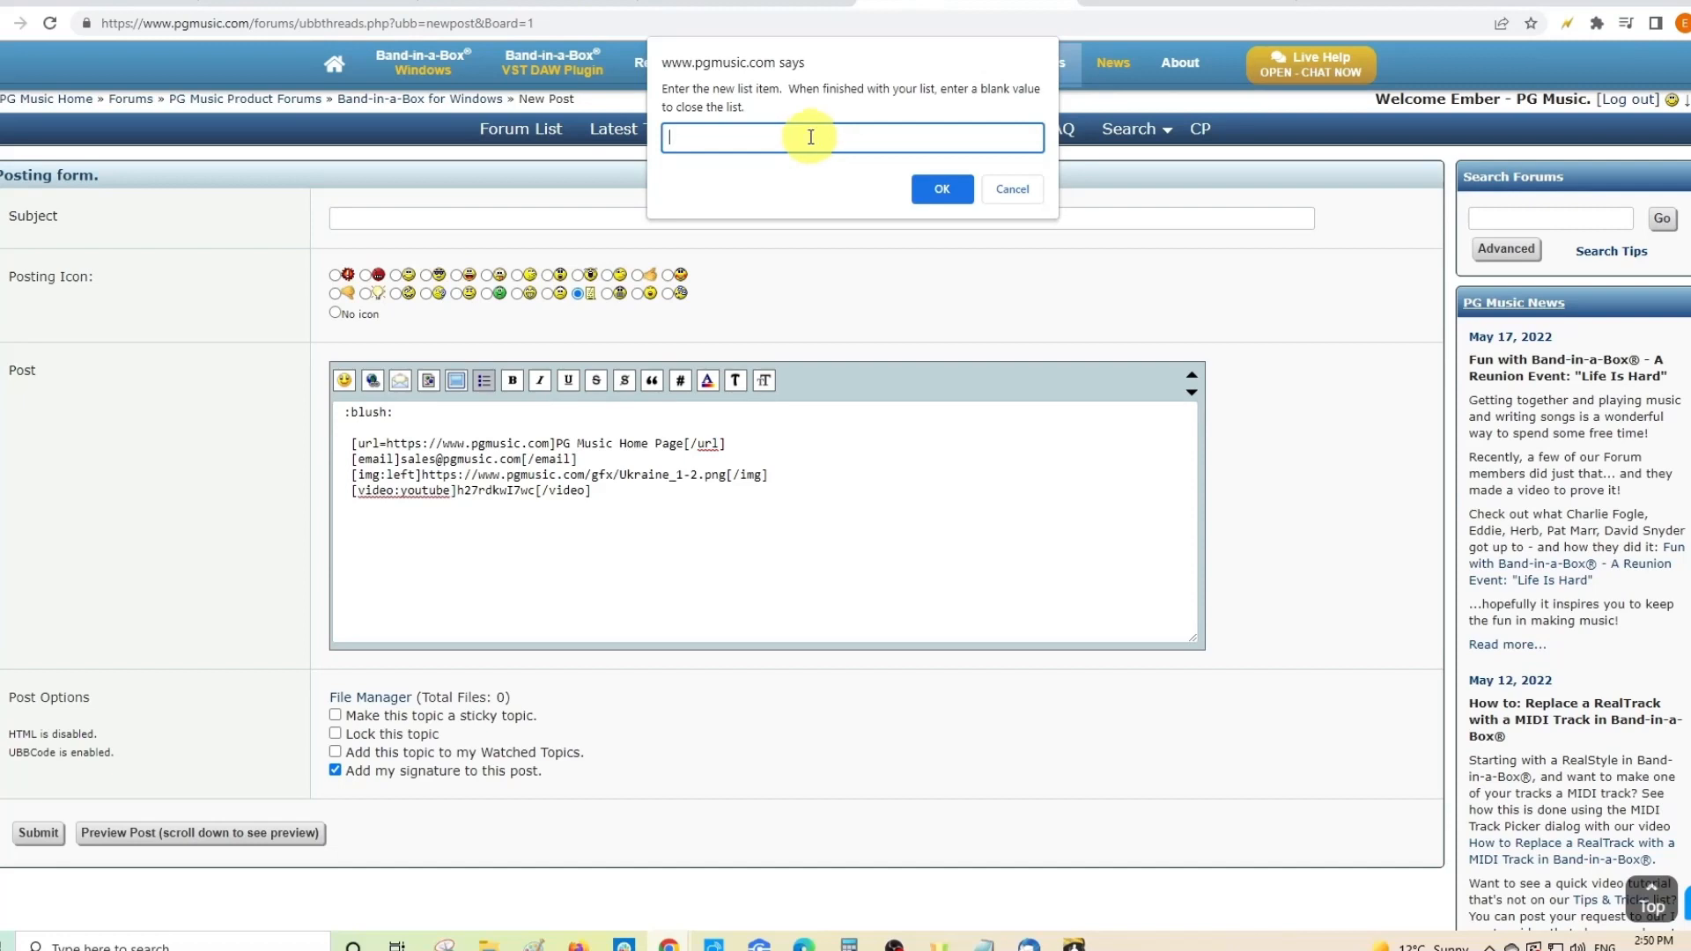
text(list)
click(942, 188)
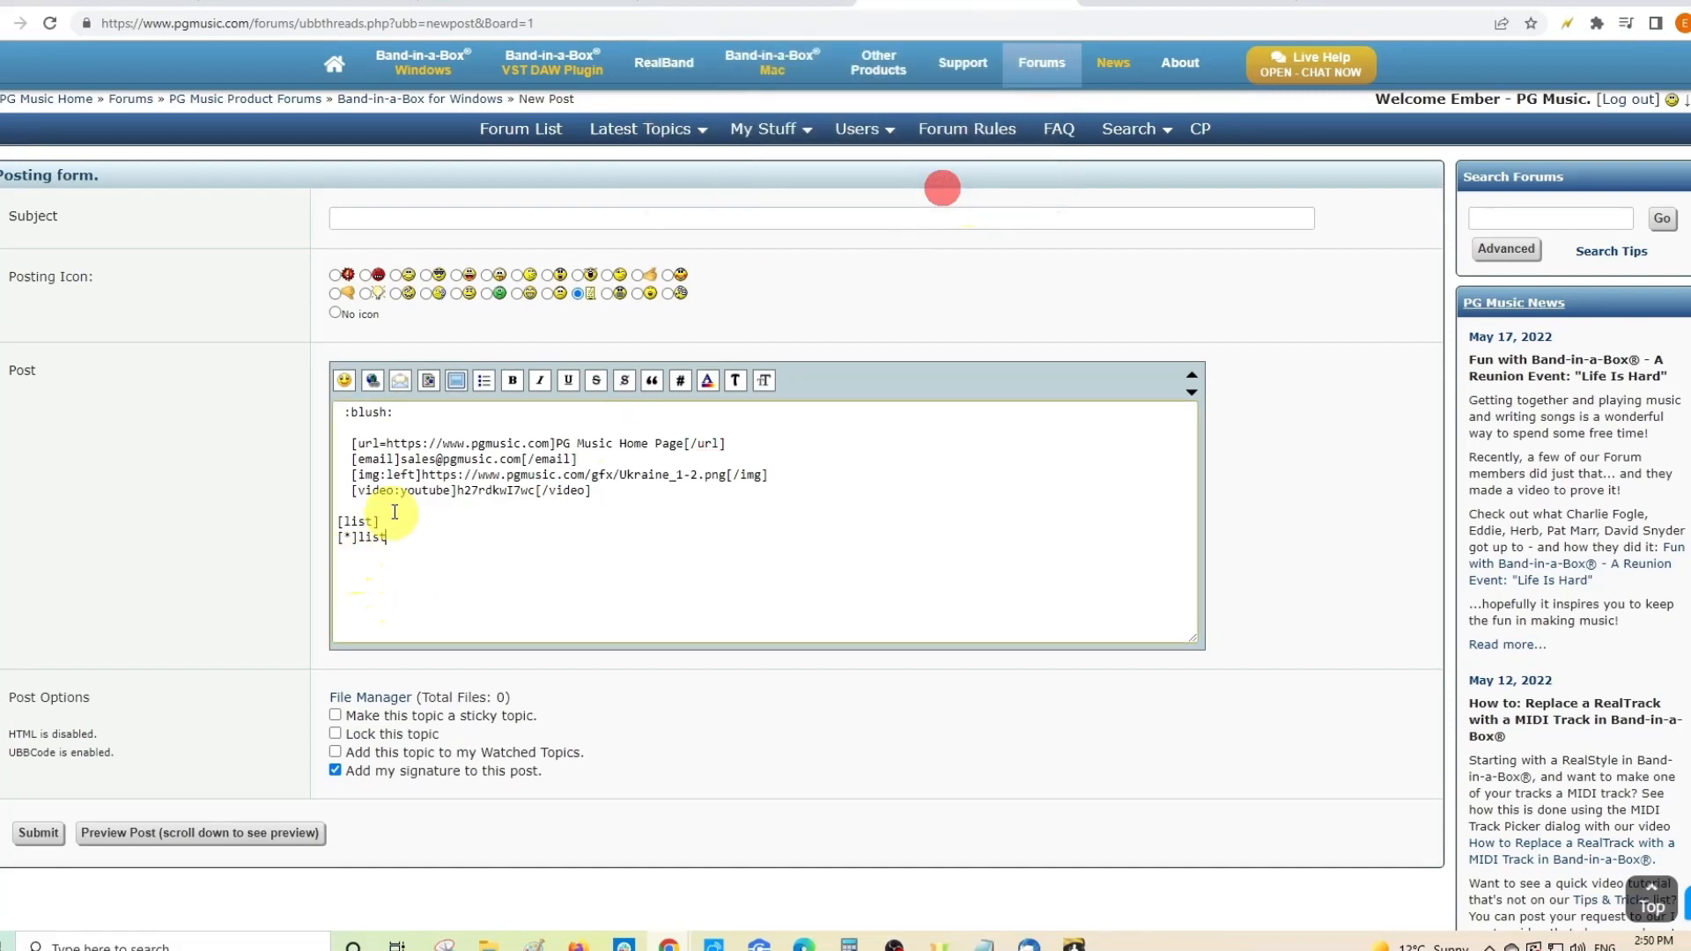
drag(335, 523, 393, 543)
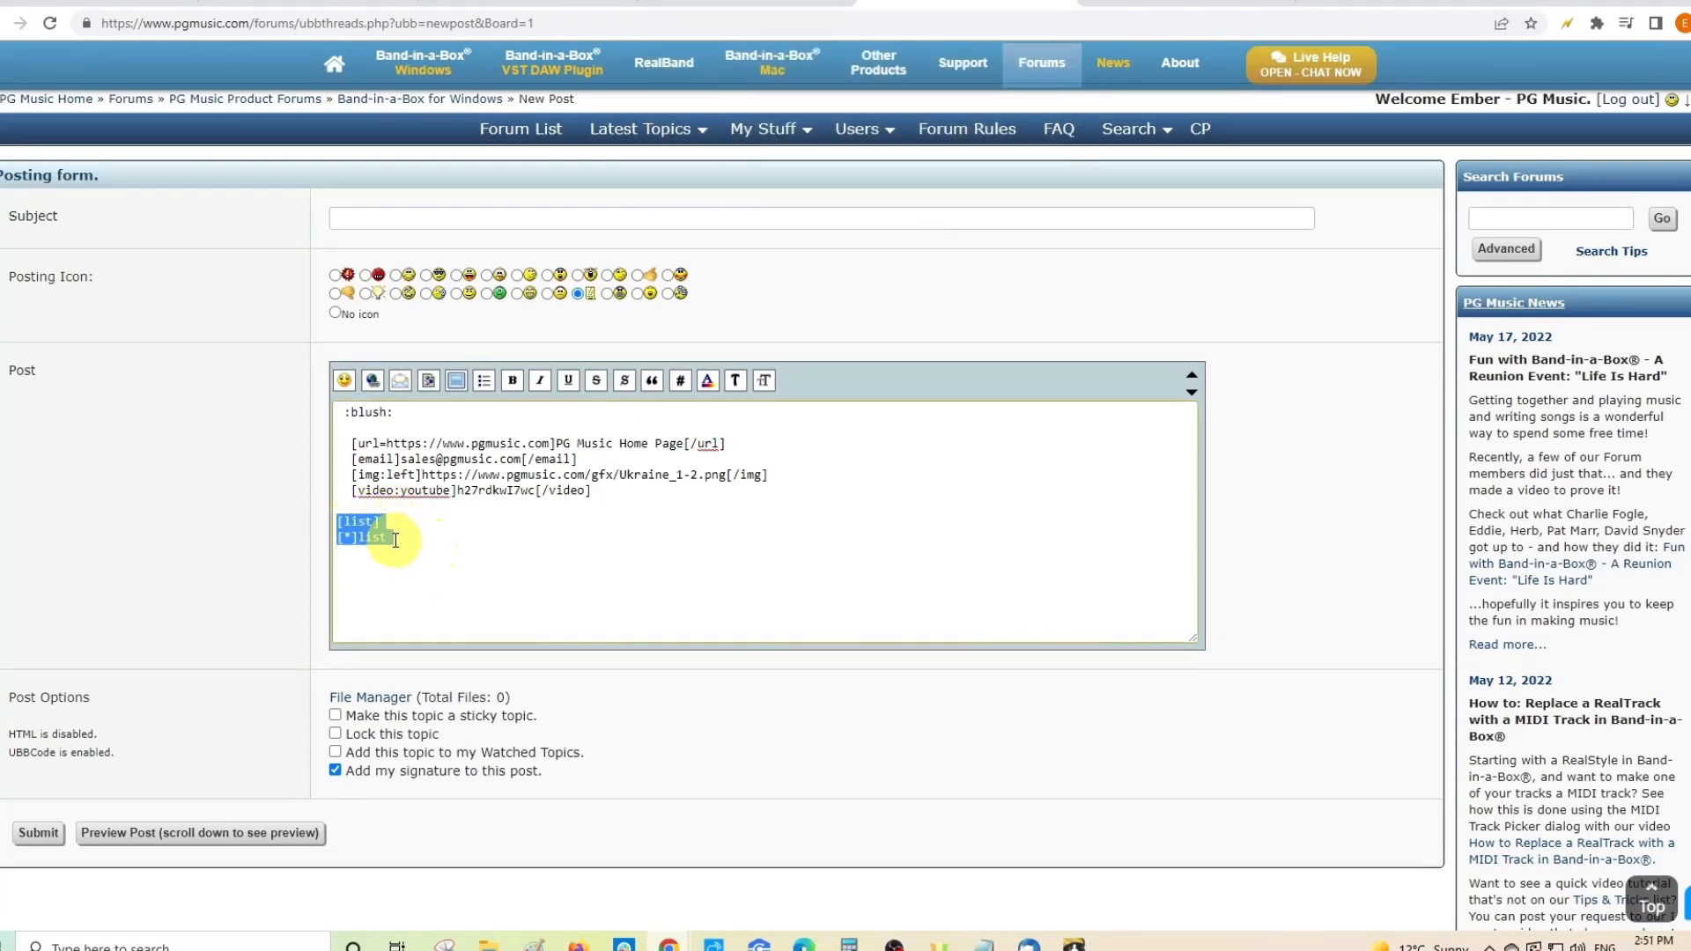
click(387, 537)
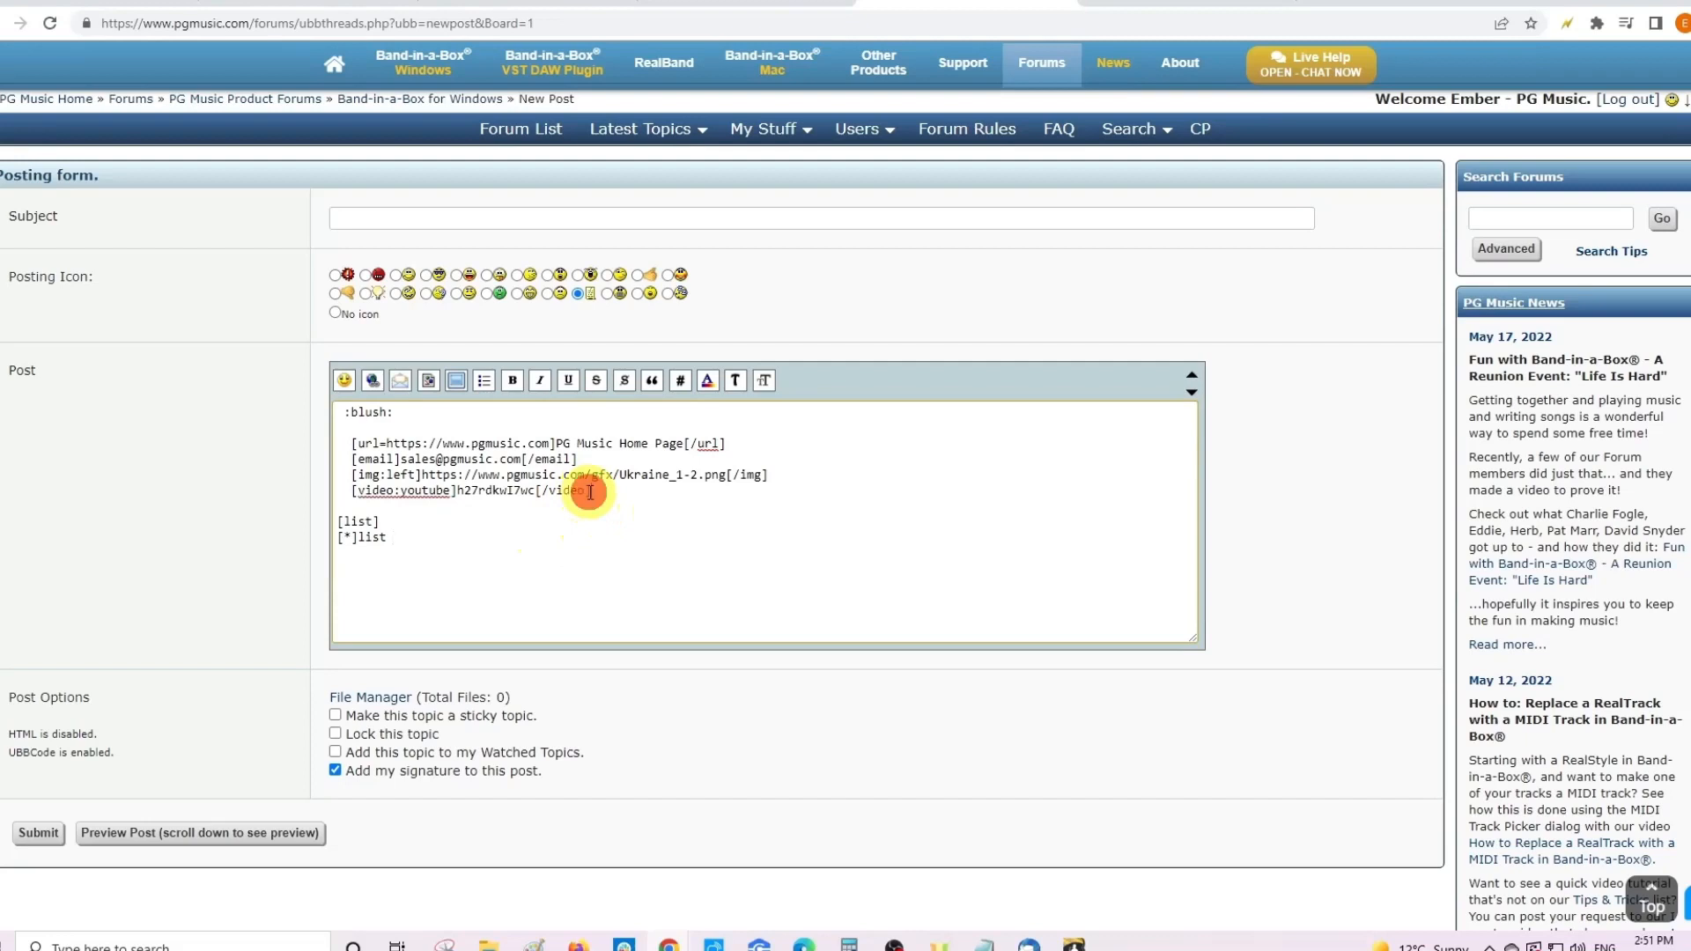
drag(590, 492, 538, 494)
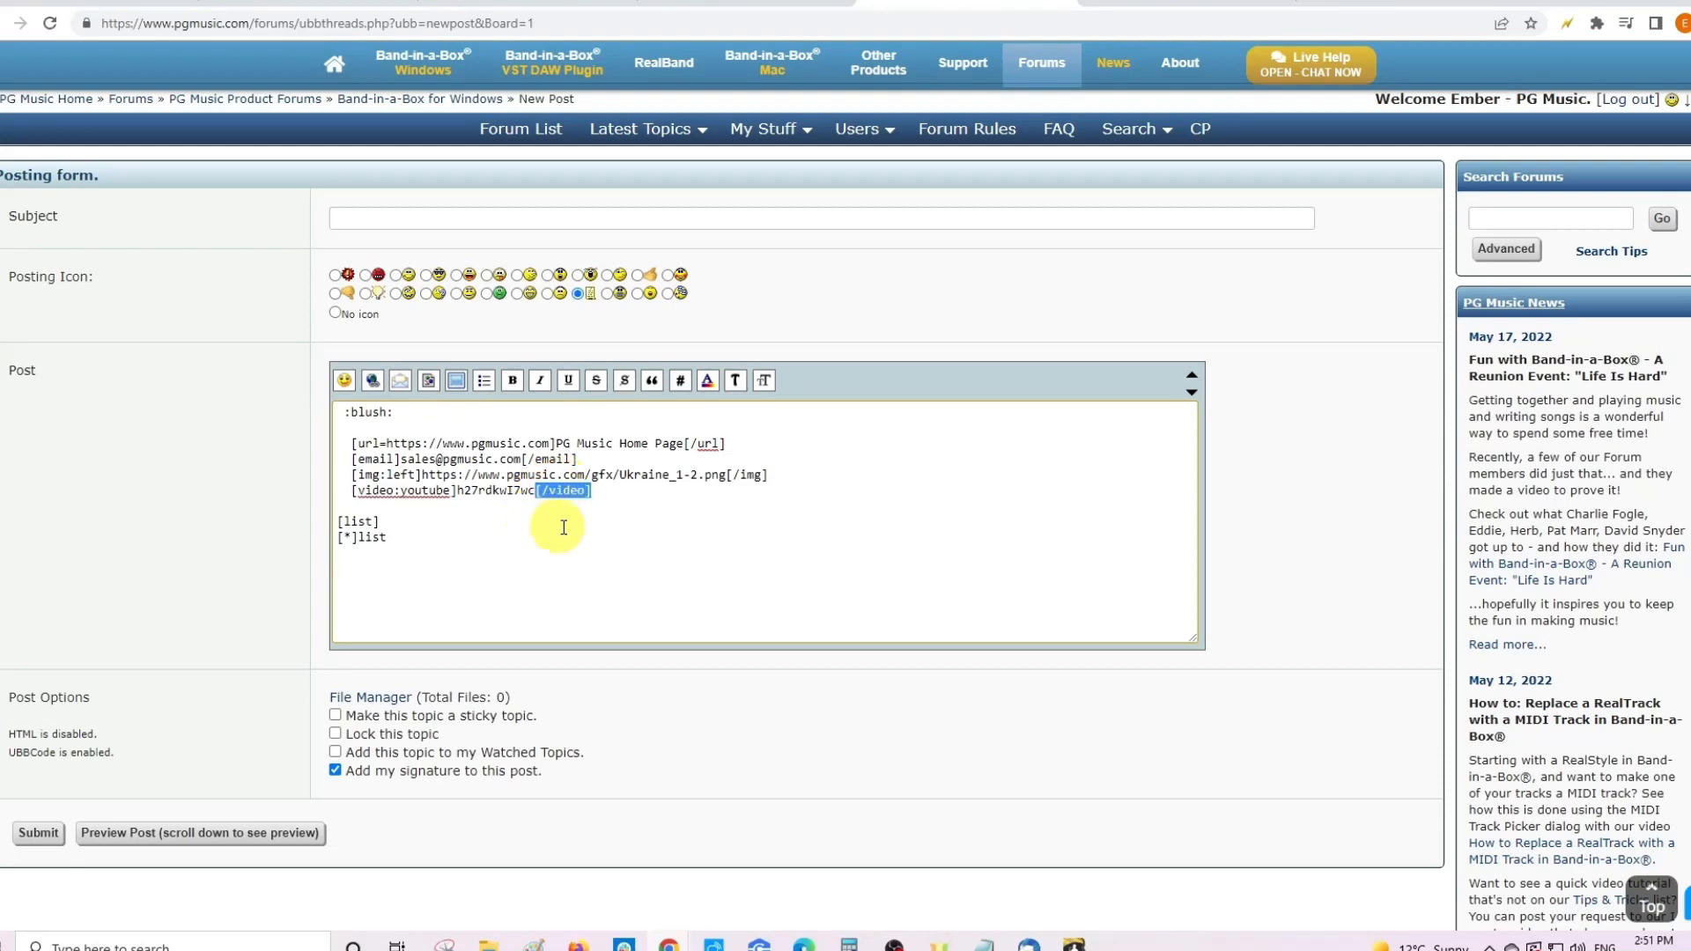
click(372, 520)
drag(378, 521, 339, 520)
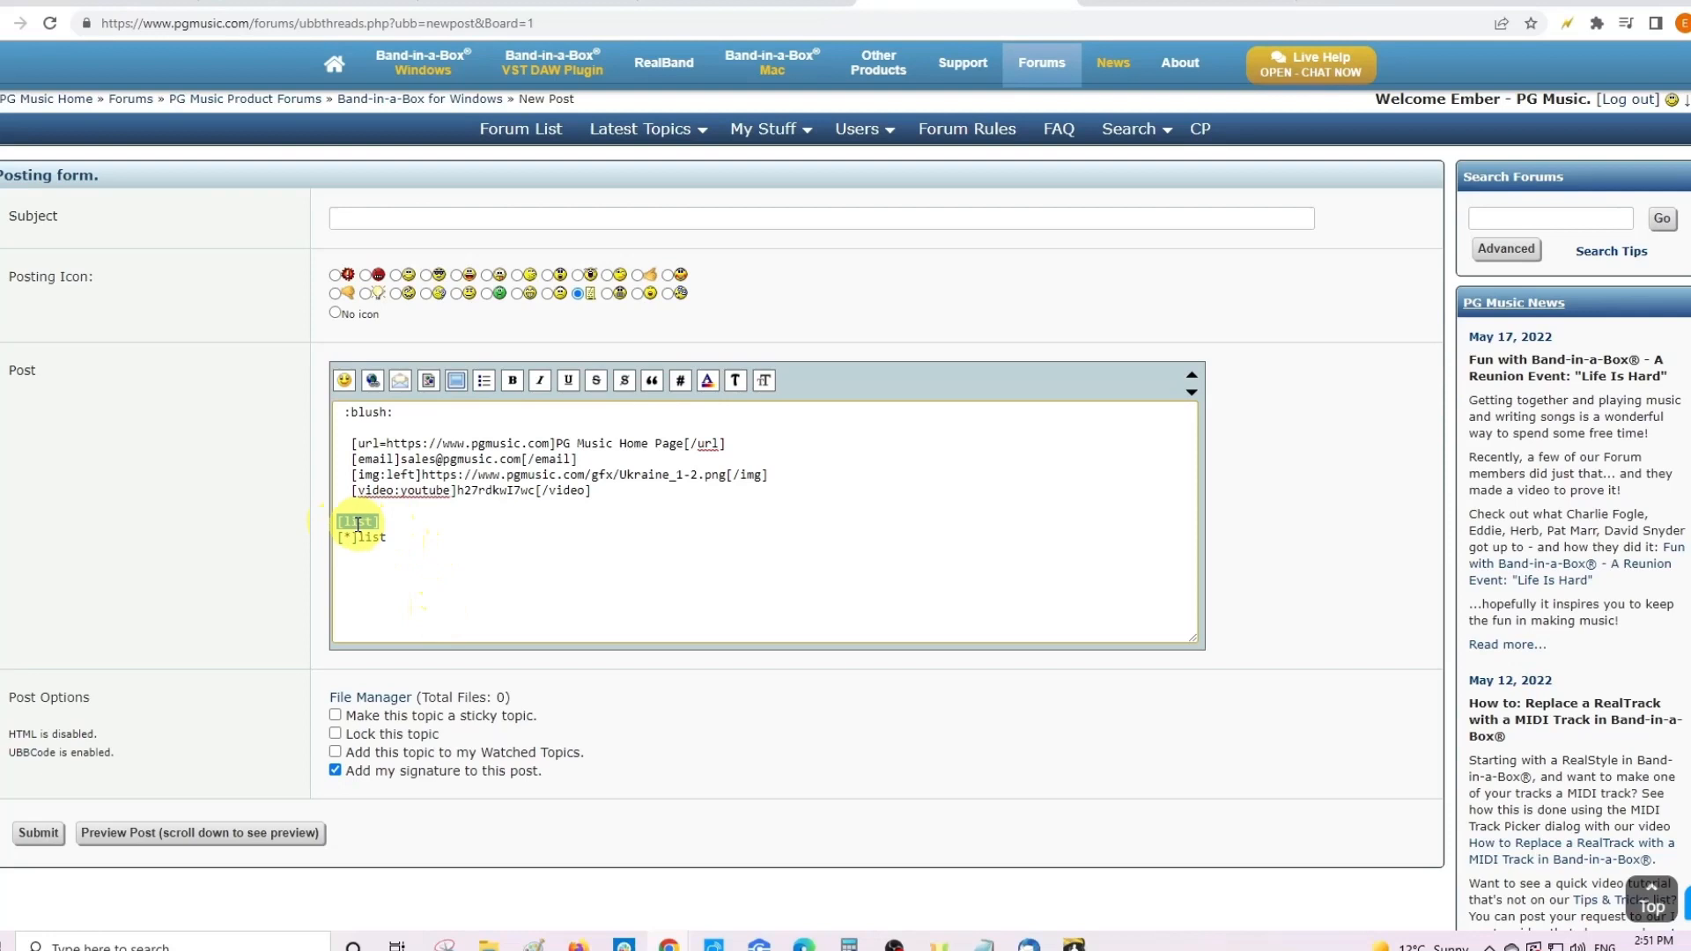
click(388, 537)
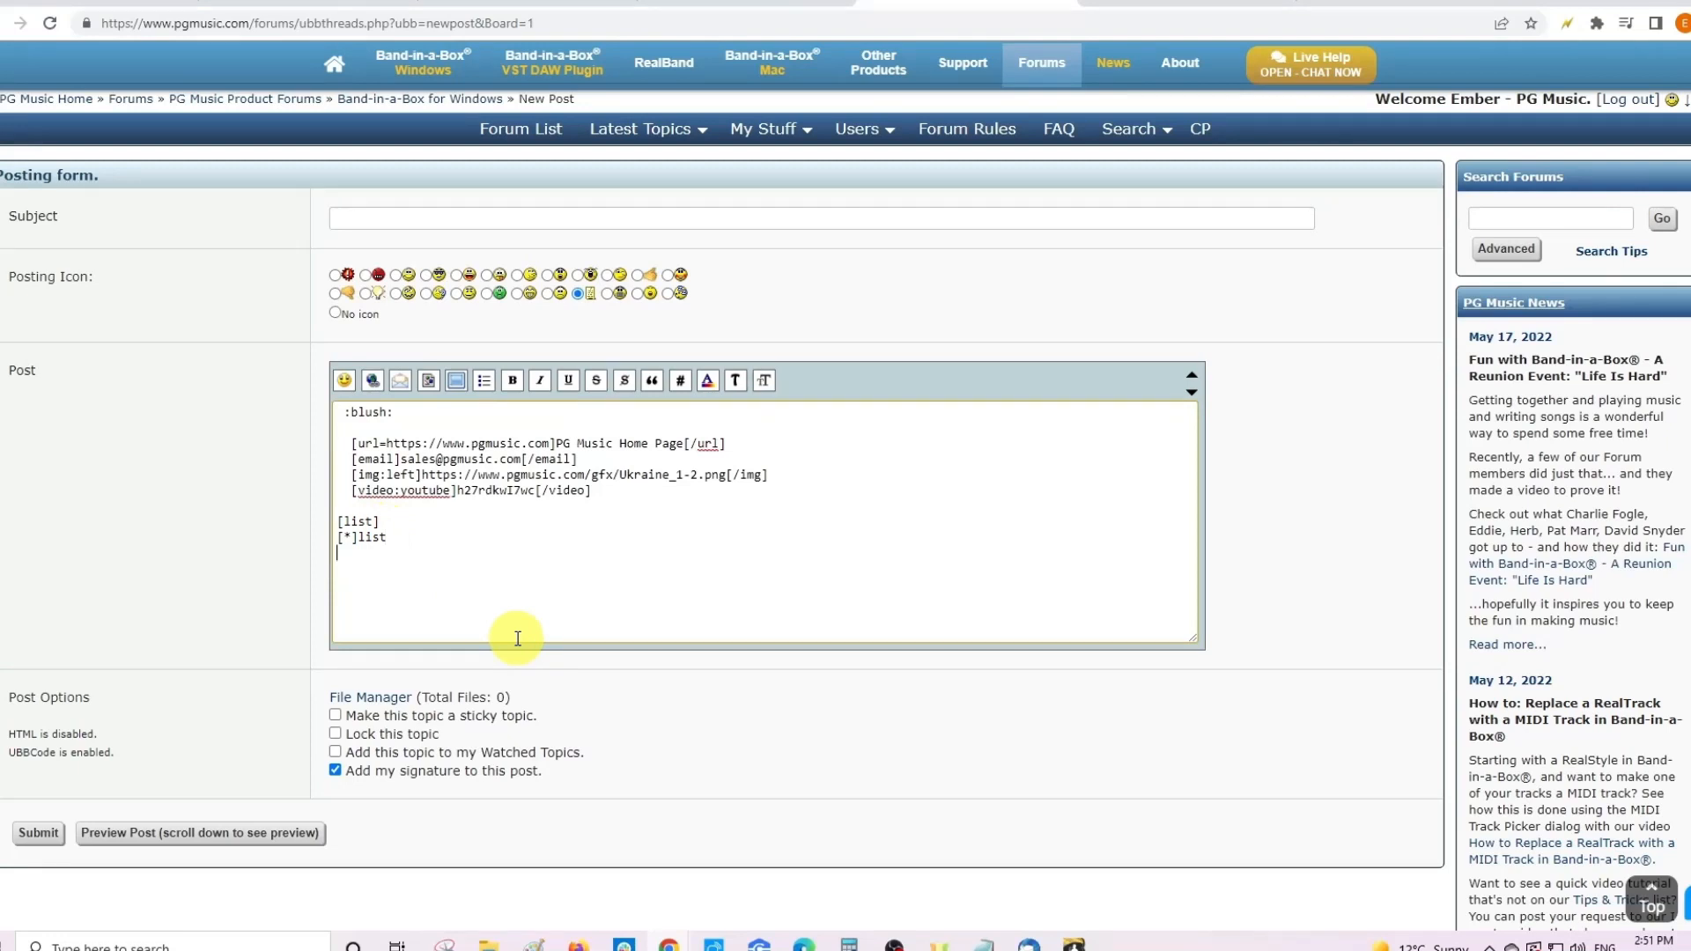
- Paste a copy of the [list] tag and turn it into a closing [/list] tag
key(ctrl+v)
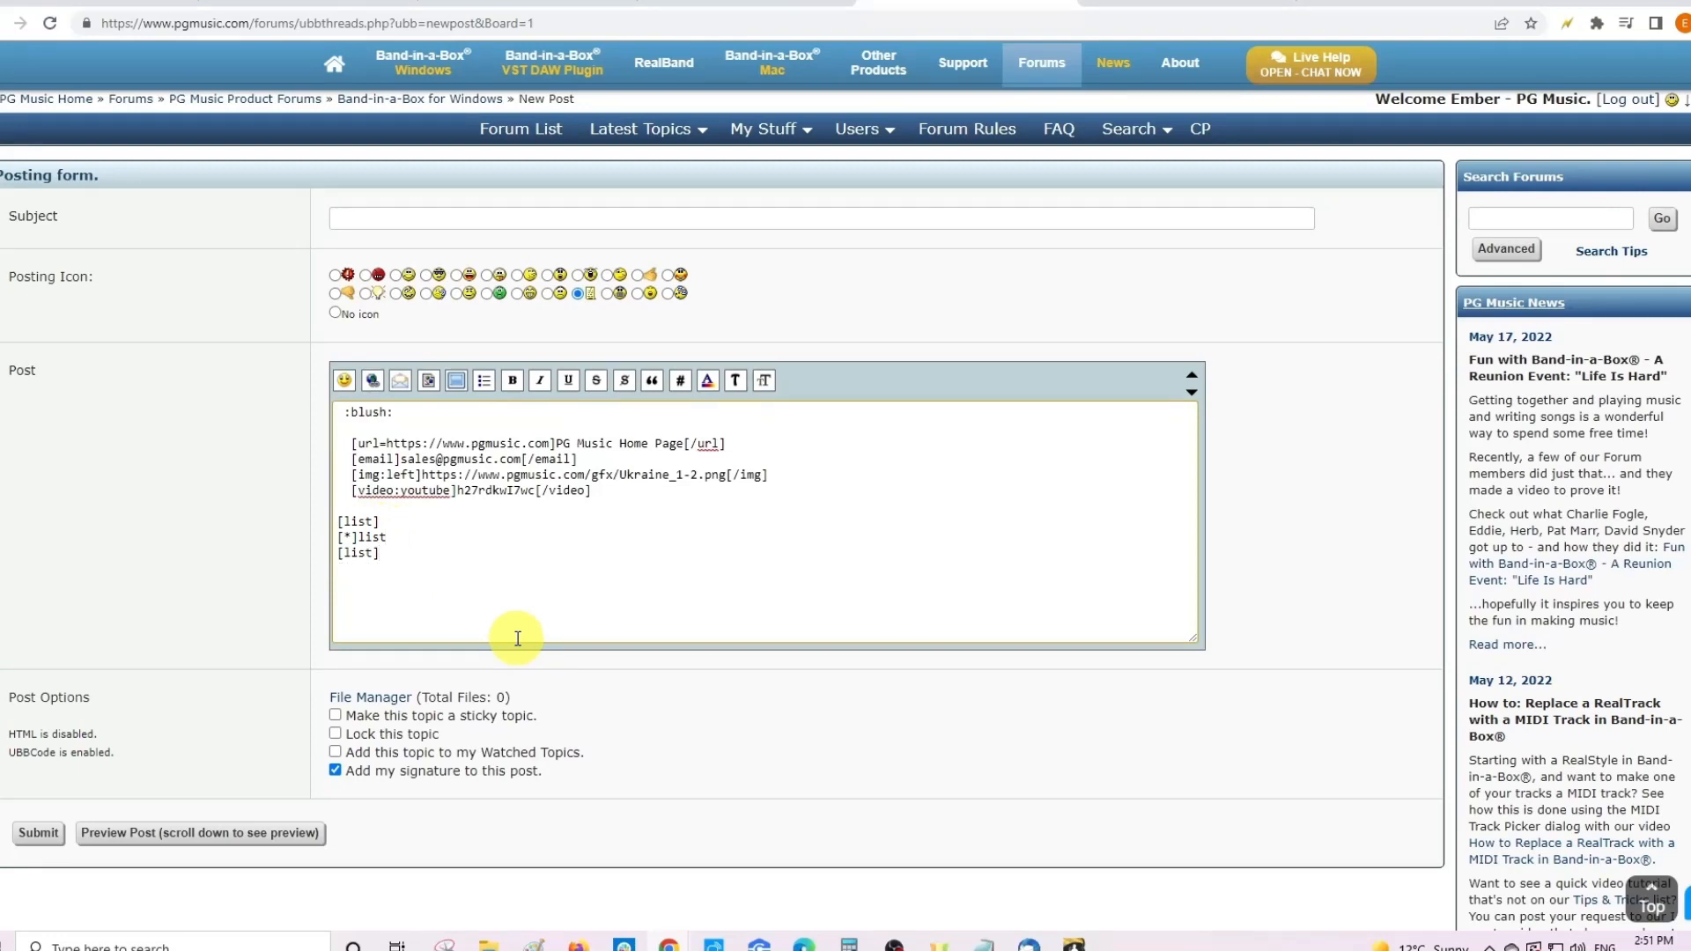
click(342, 553)
text(/)
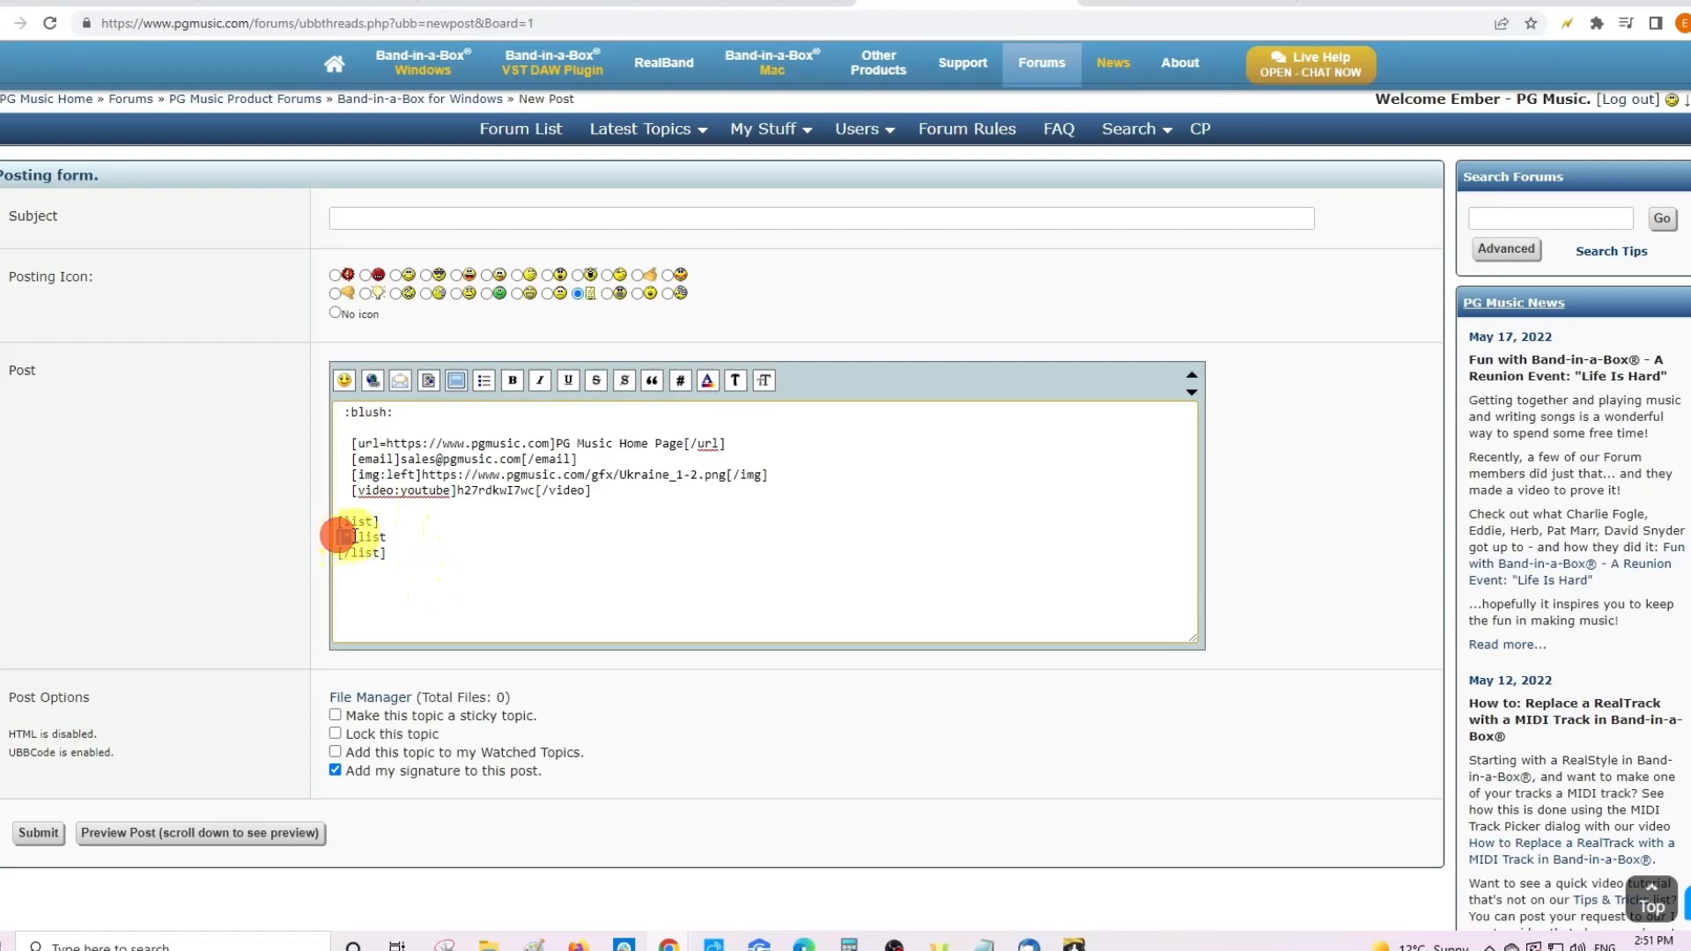
drag(340, 536, 389, 539)
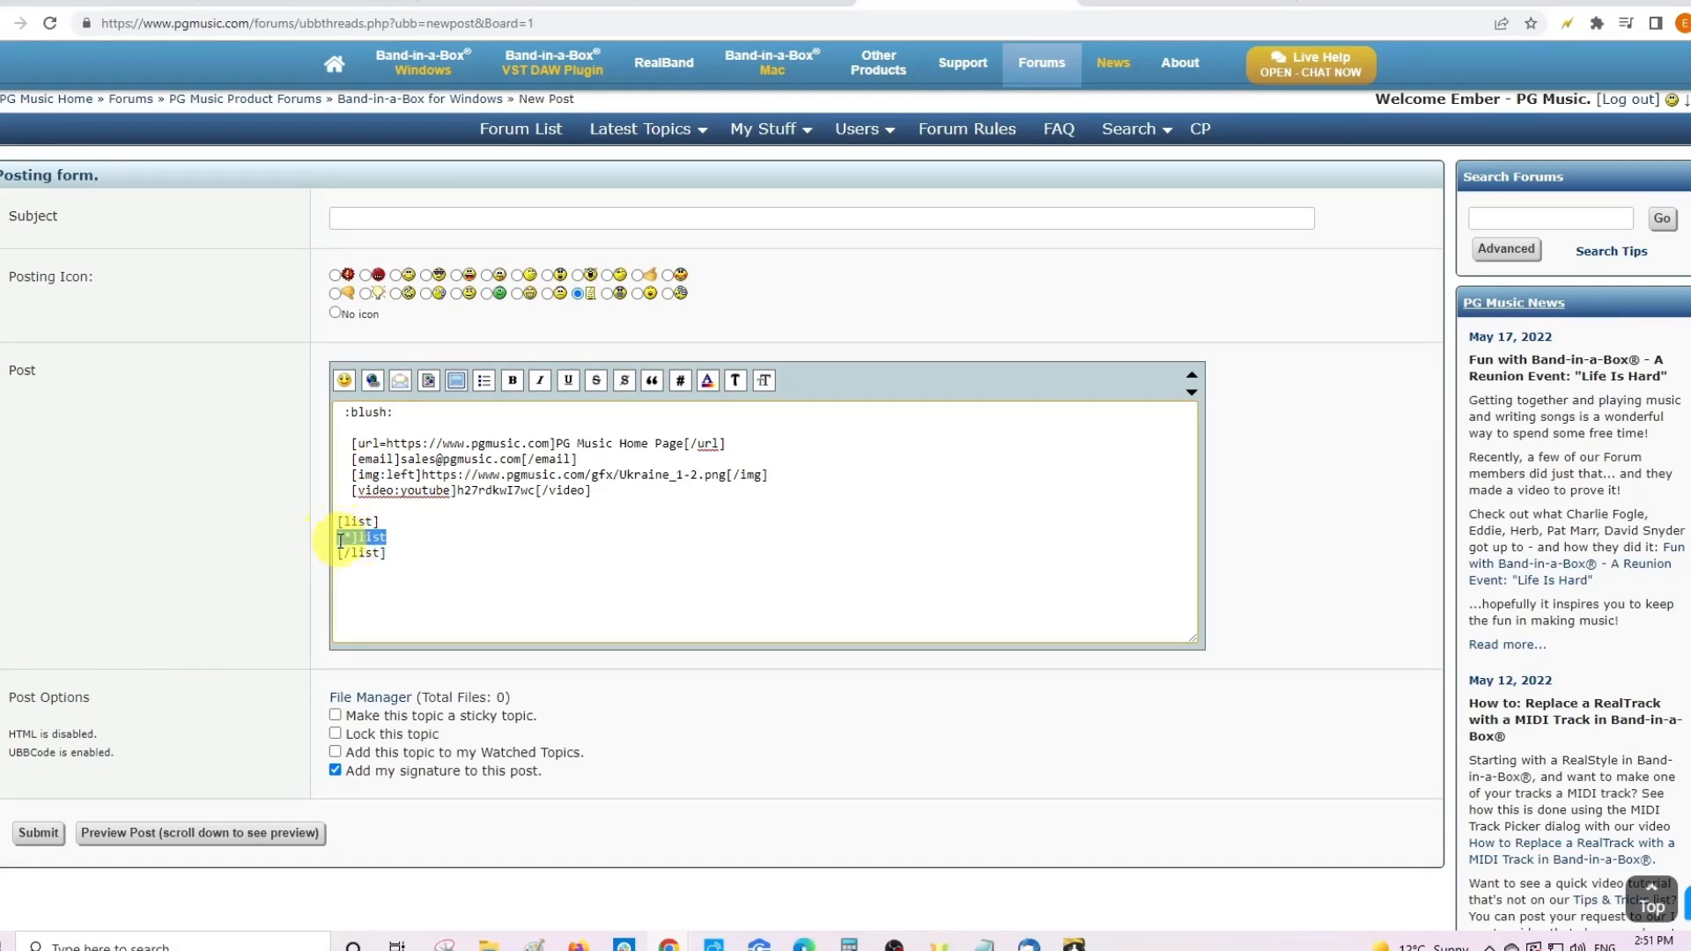
- Copy the first [*]list item line and paste it as a second item
click(395, 536)
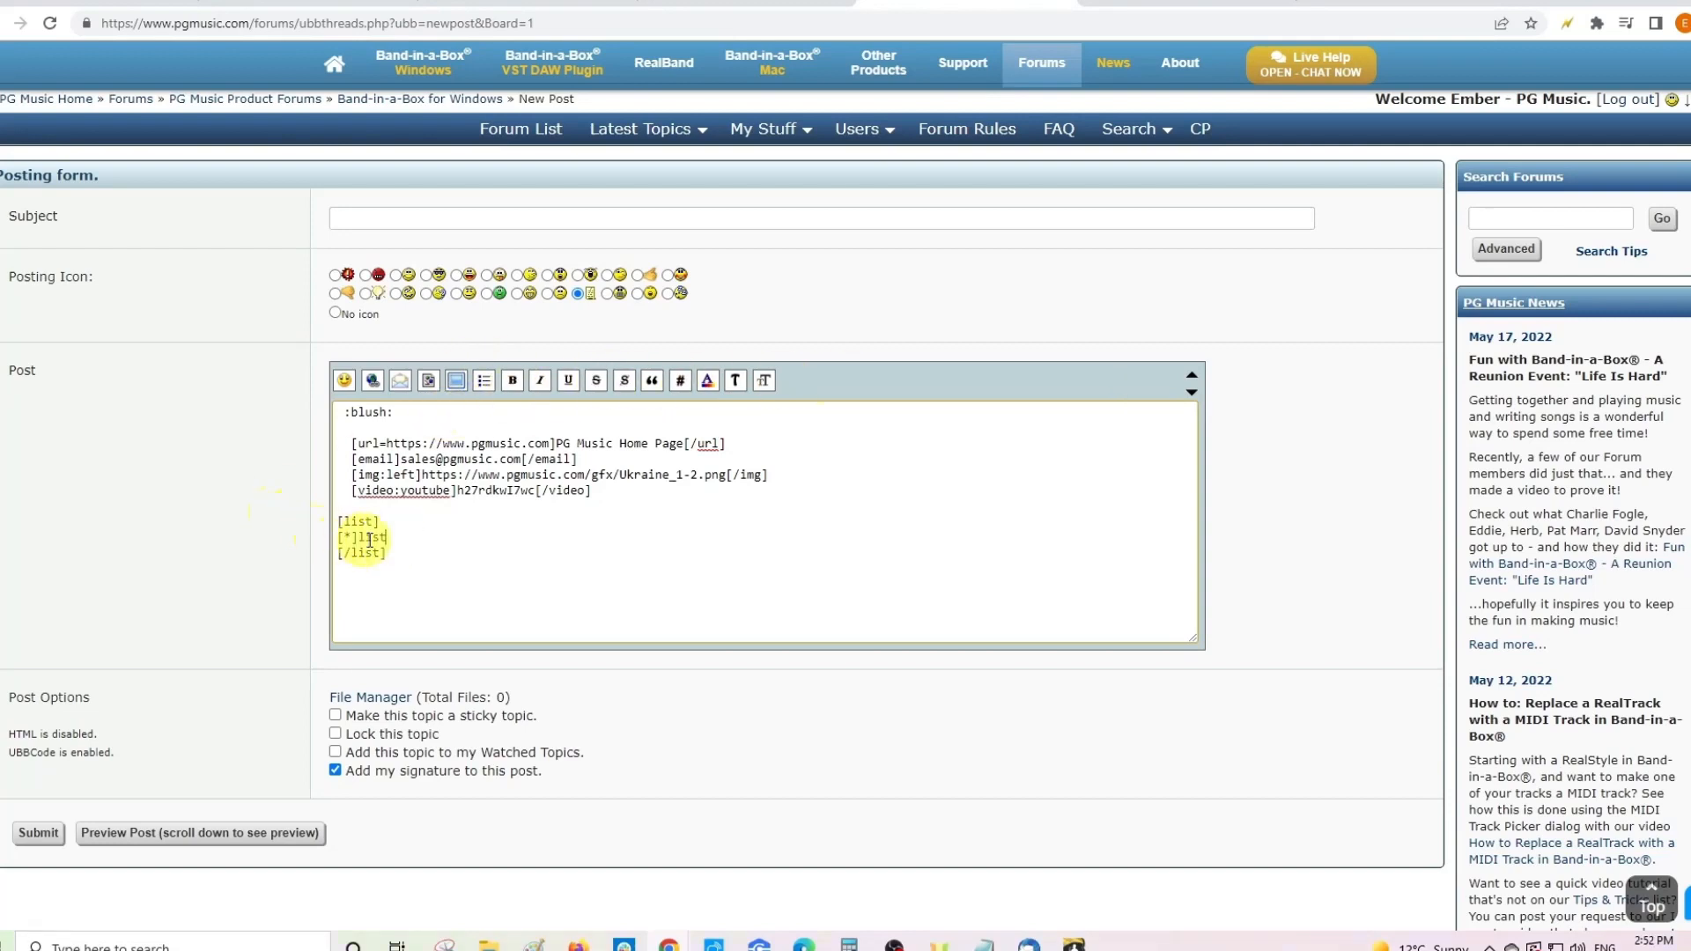
drag(388, 537, 337, 537)
key(ctrl+c)
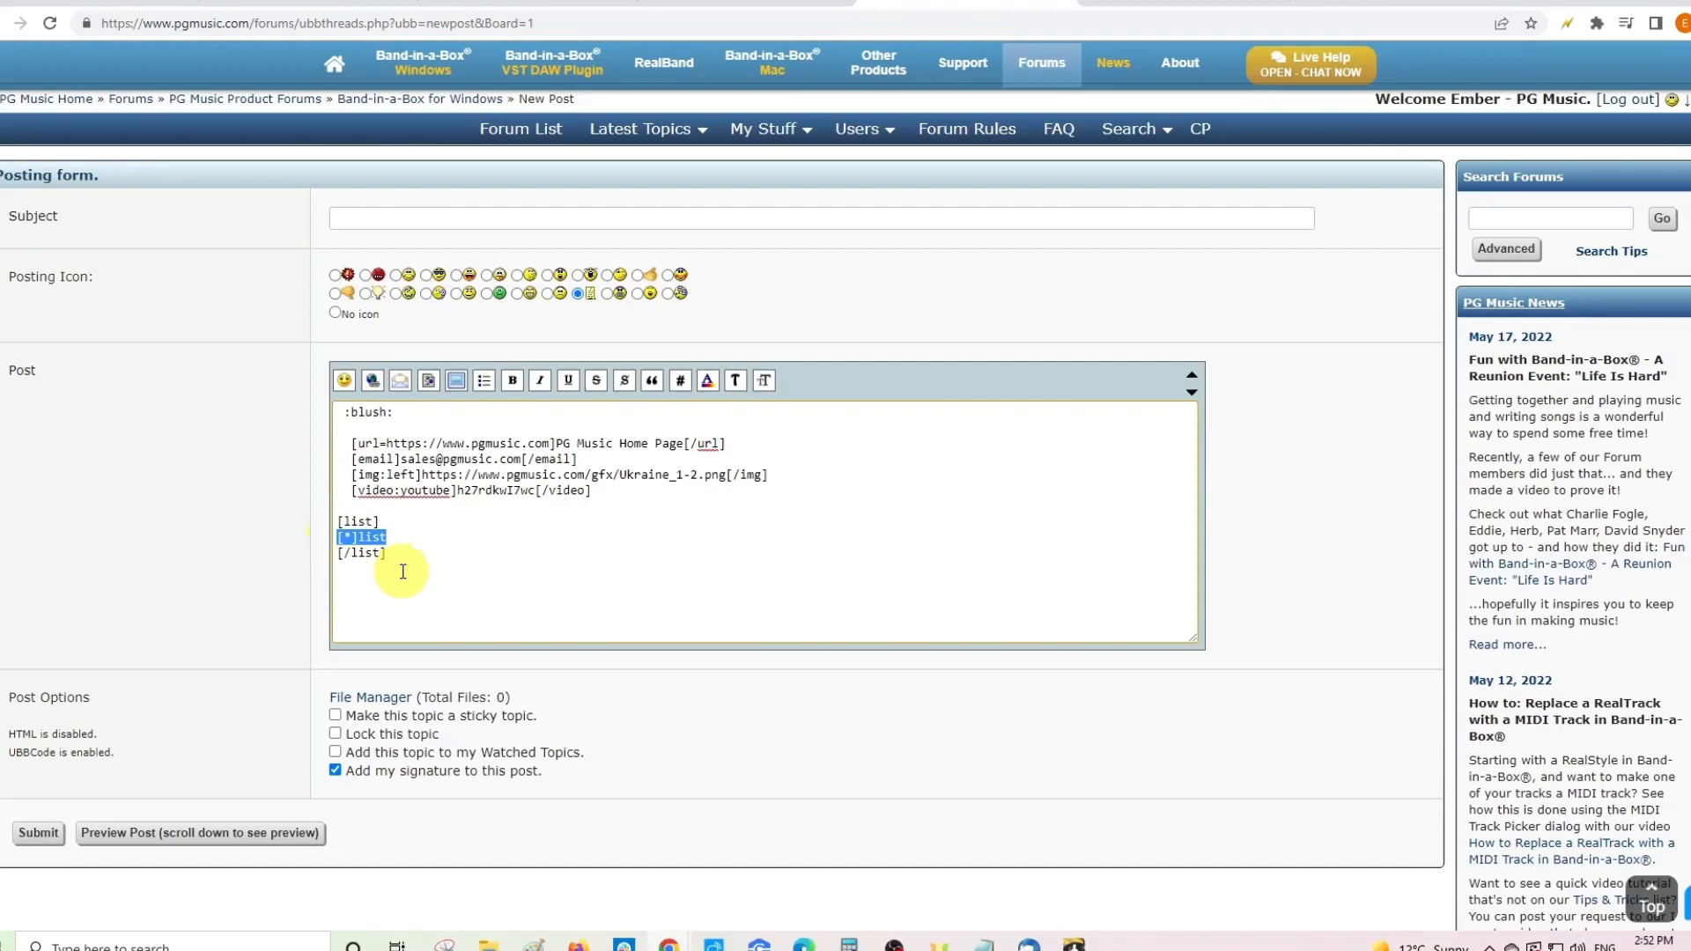
key(Right)
key(Return)
key(ctrl+v)
- Paste more [*]list lines until ten identical items fill the list
key(Return)
key(ctrl+v)
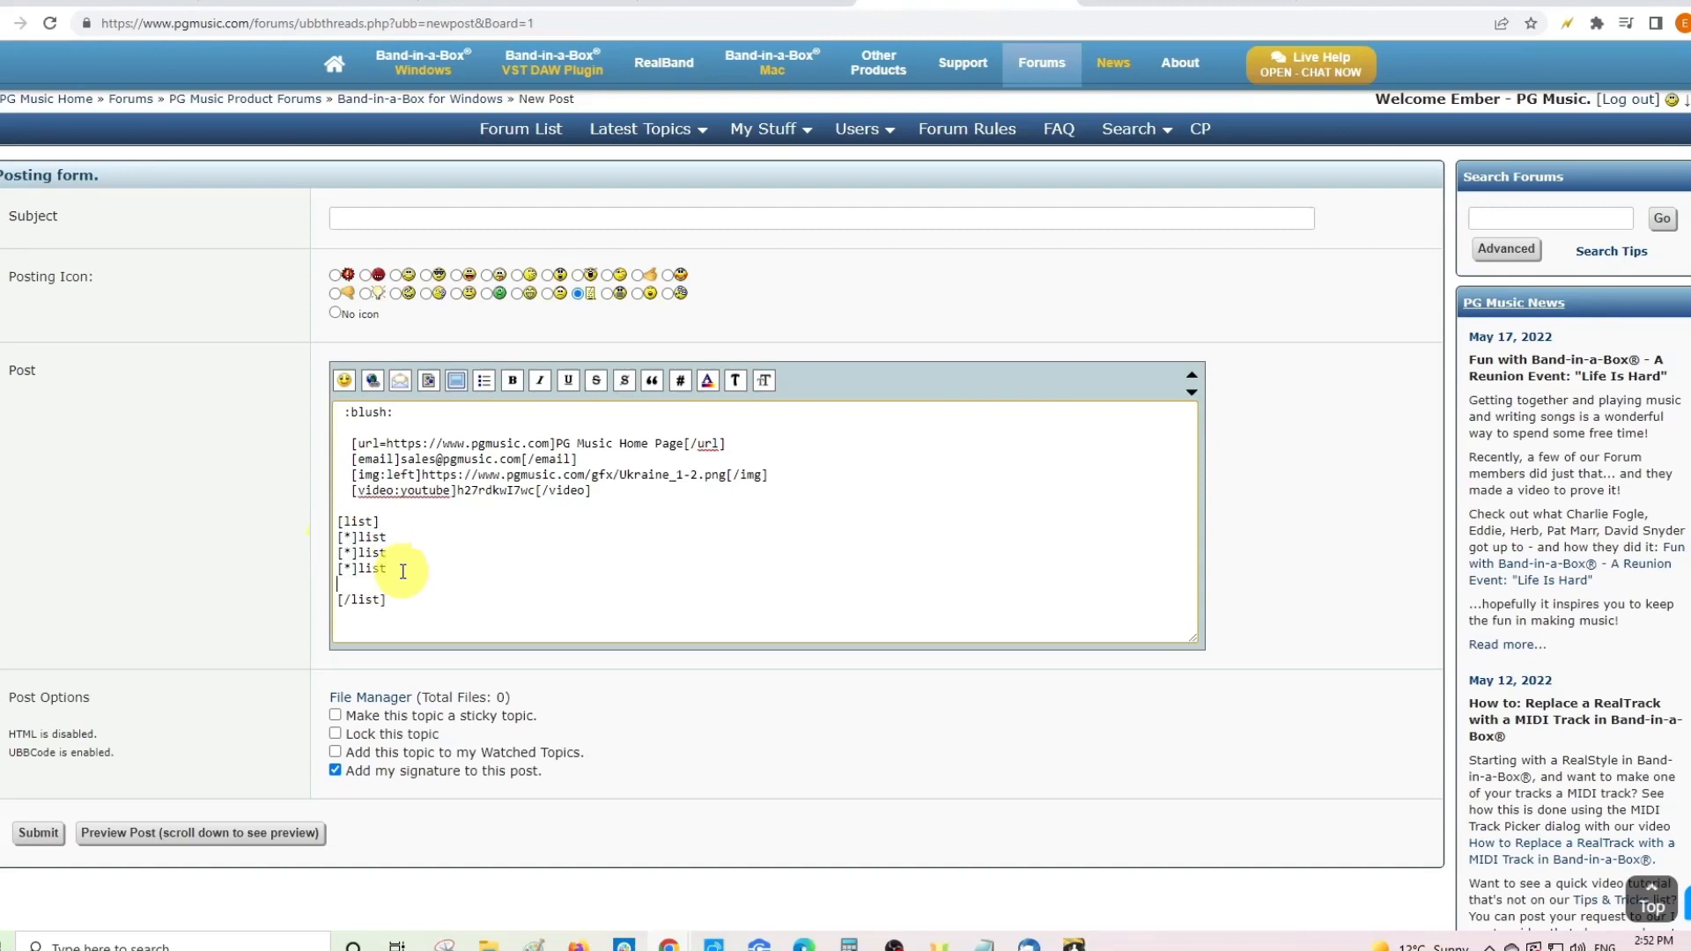
key(Return)
key(ctrl+v)
key(Return)
key(ctrl+v)
key(Return)
key(ctrl+v)
key(Return)
key(ctrl+v)
key(Return)
key(ctrl+v)
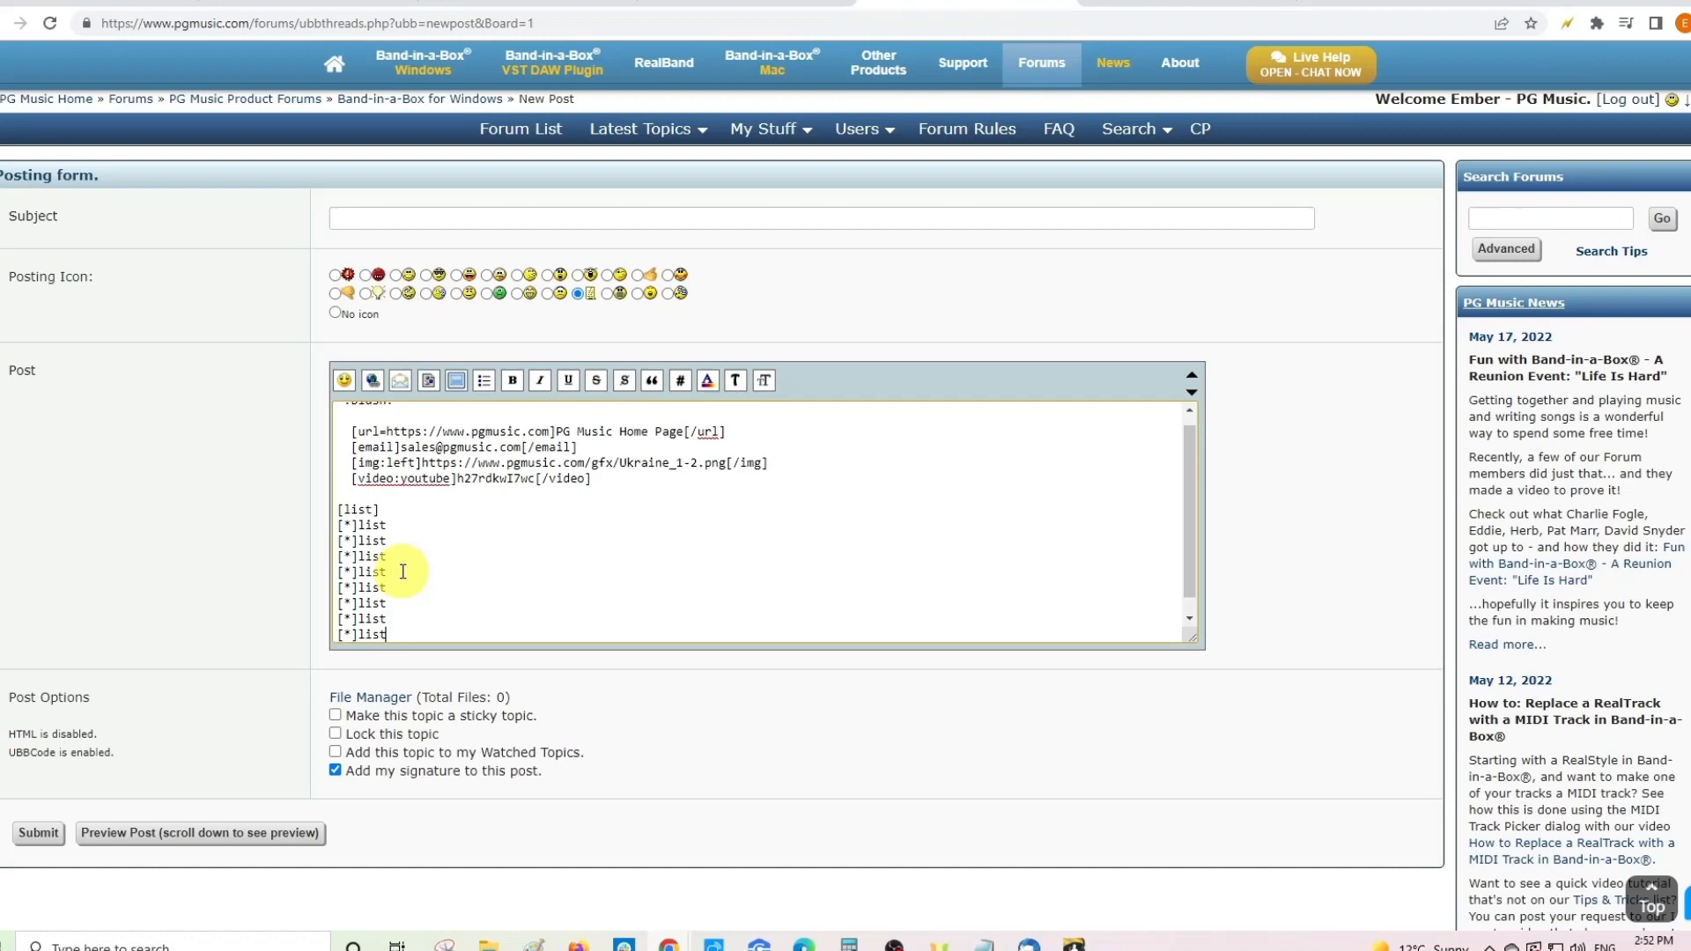
key(Return)
key(ctrl+v)
key(Return)
key(ctrl+v)
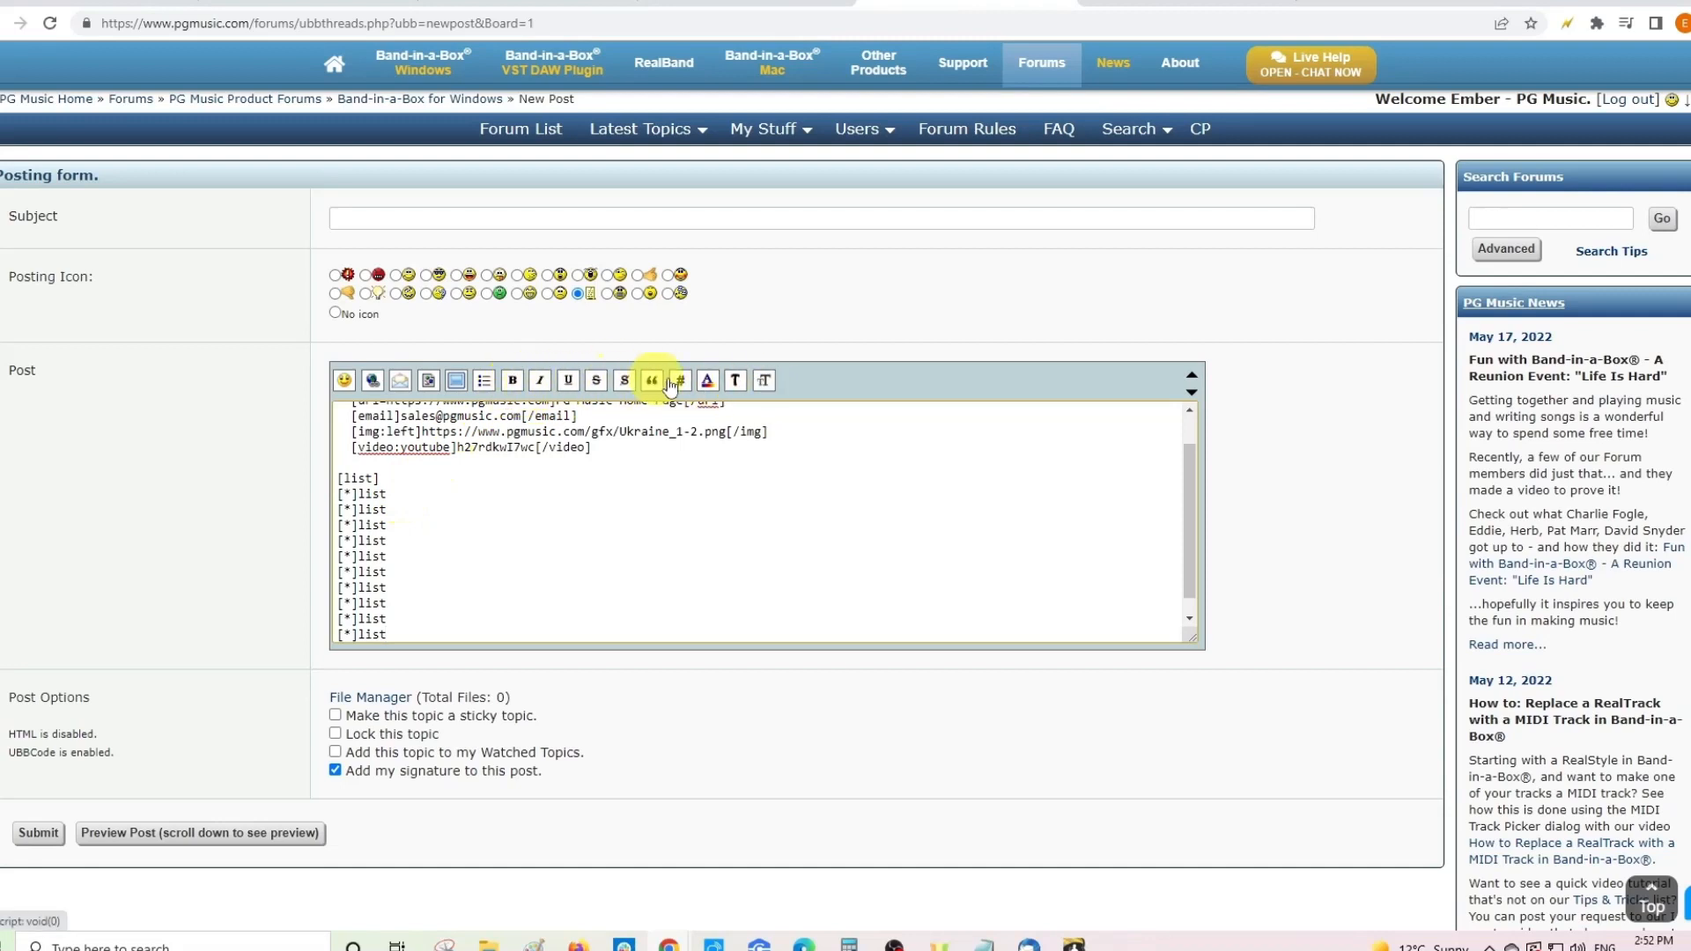
- Make the first list item bold and the second italic
double_click(373, 493)
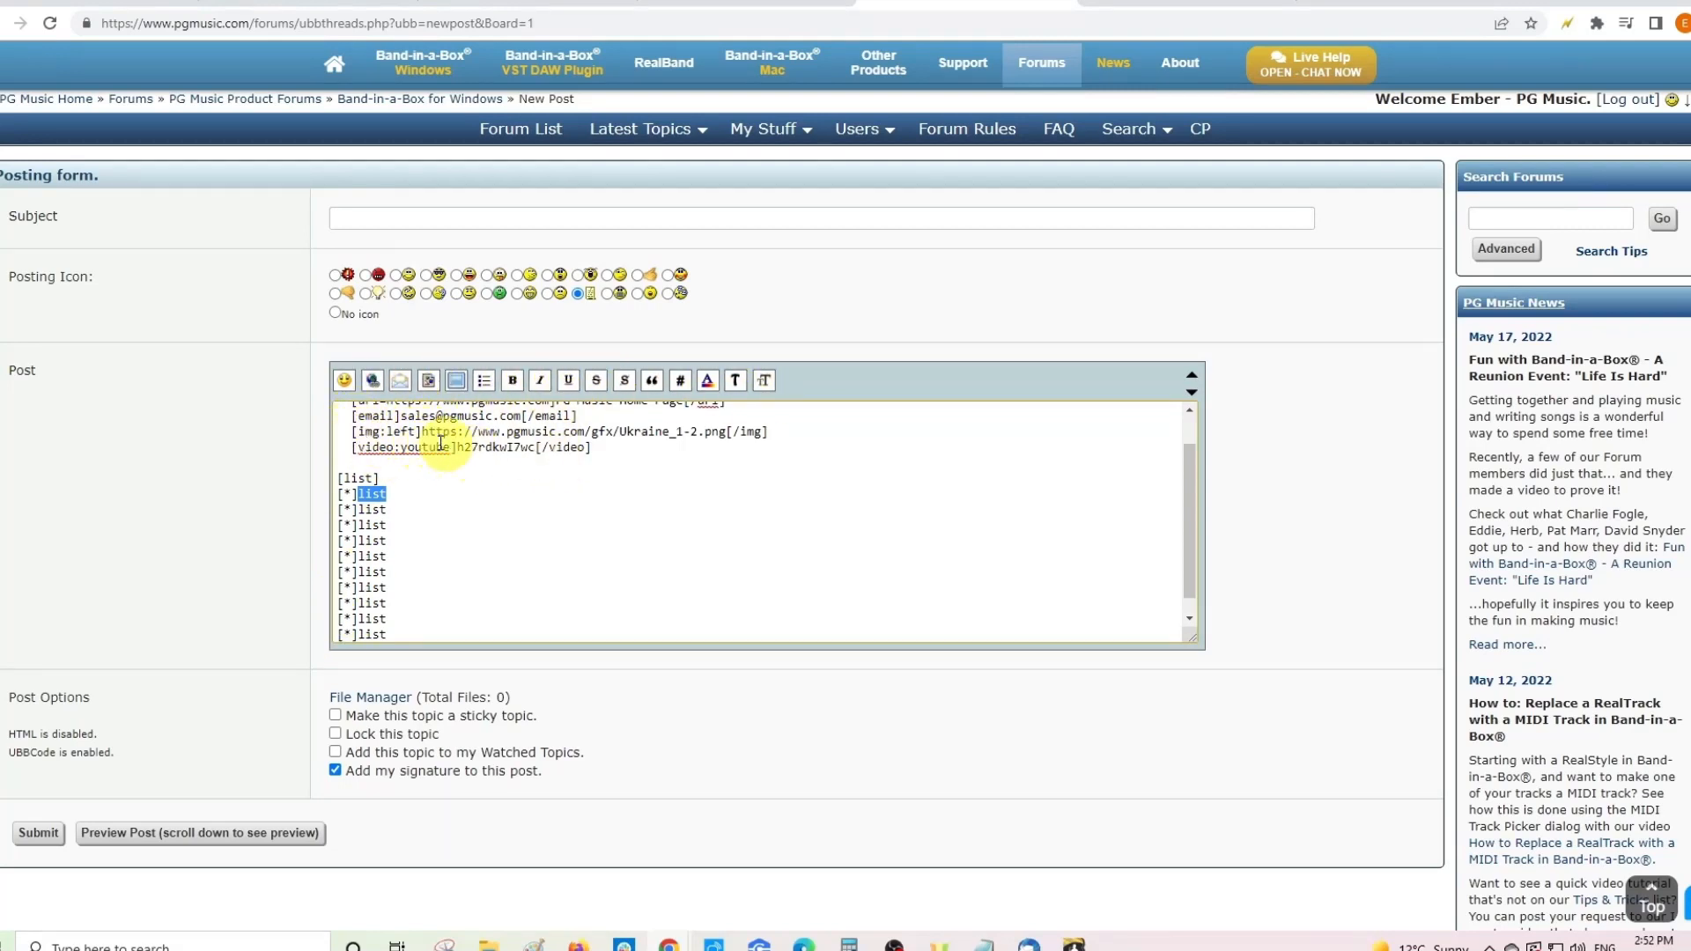
click(513, 380)
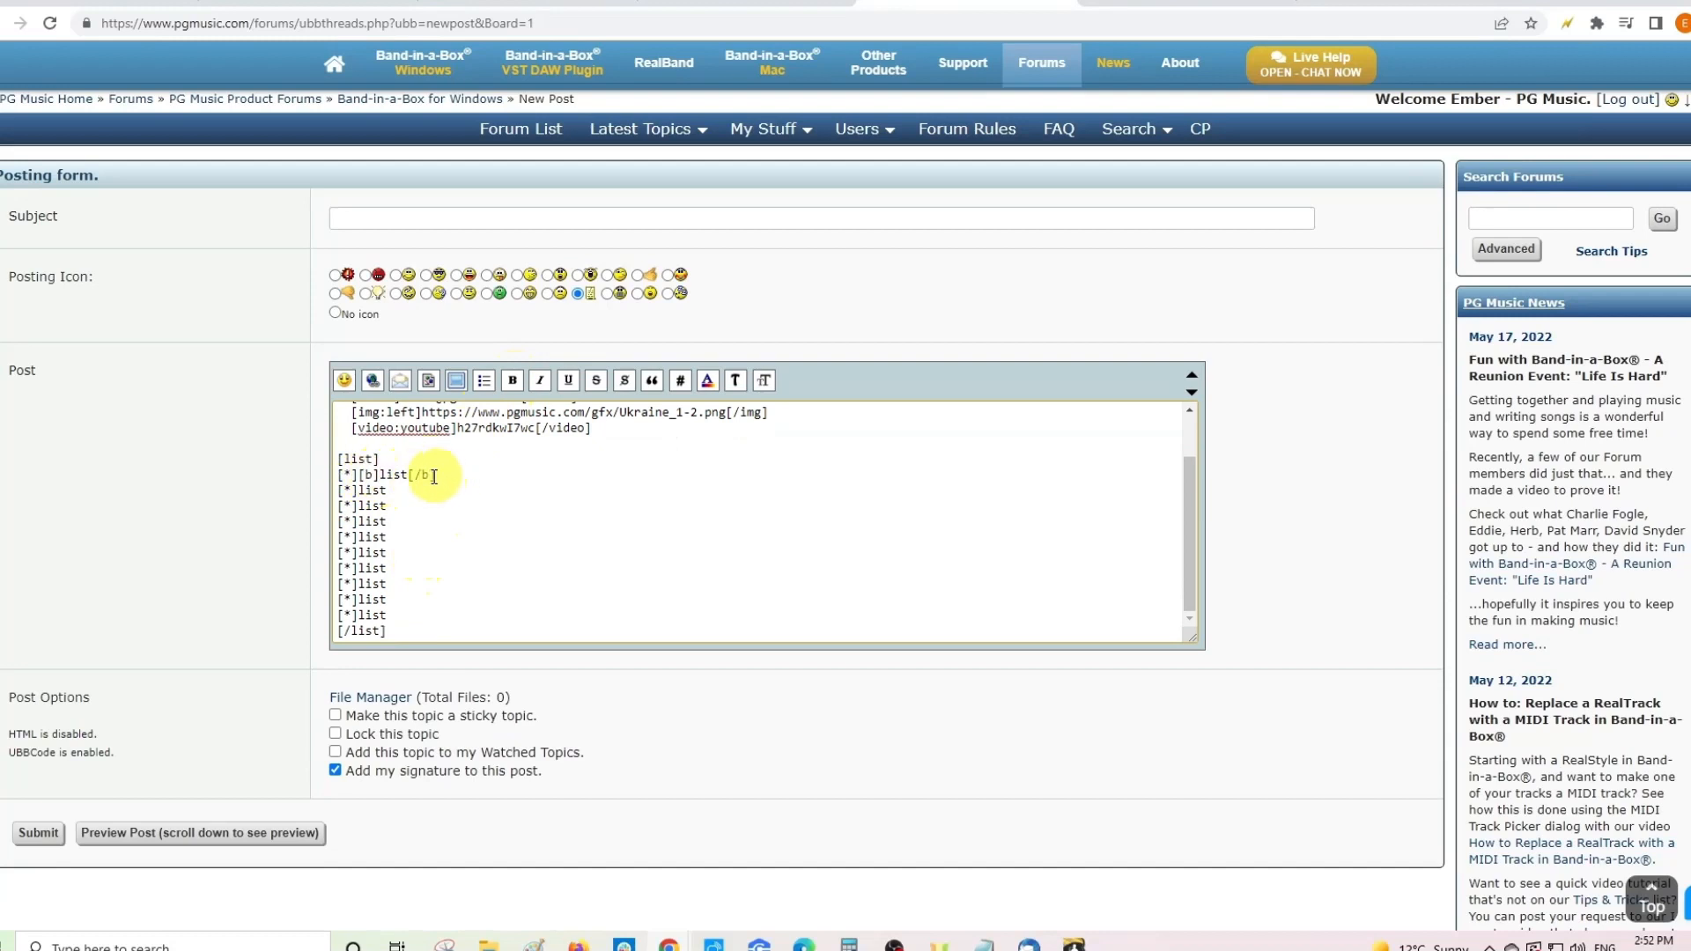
click(385, 490)
double_click(385, 491)
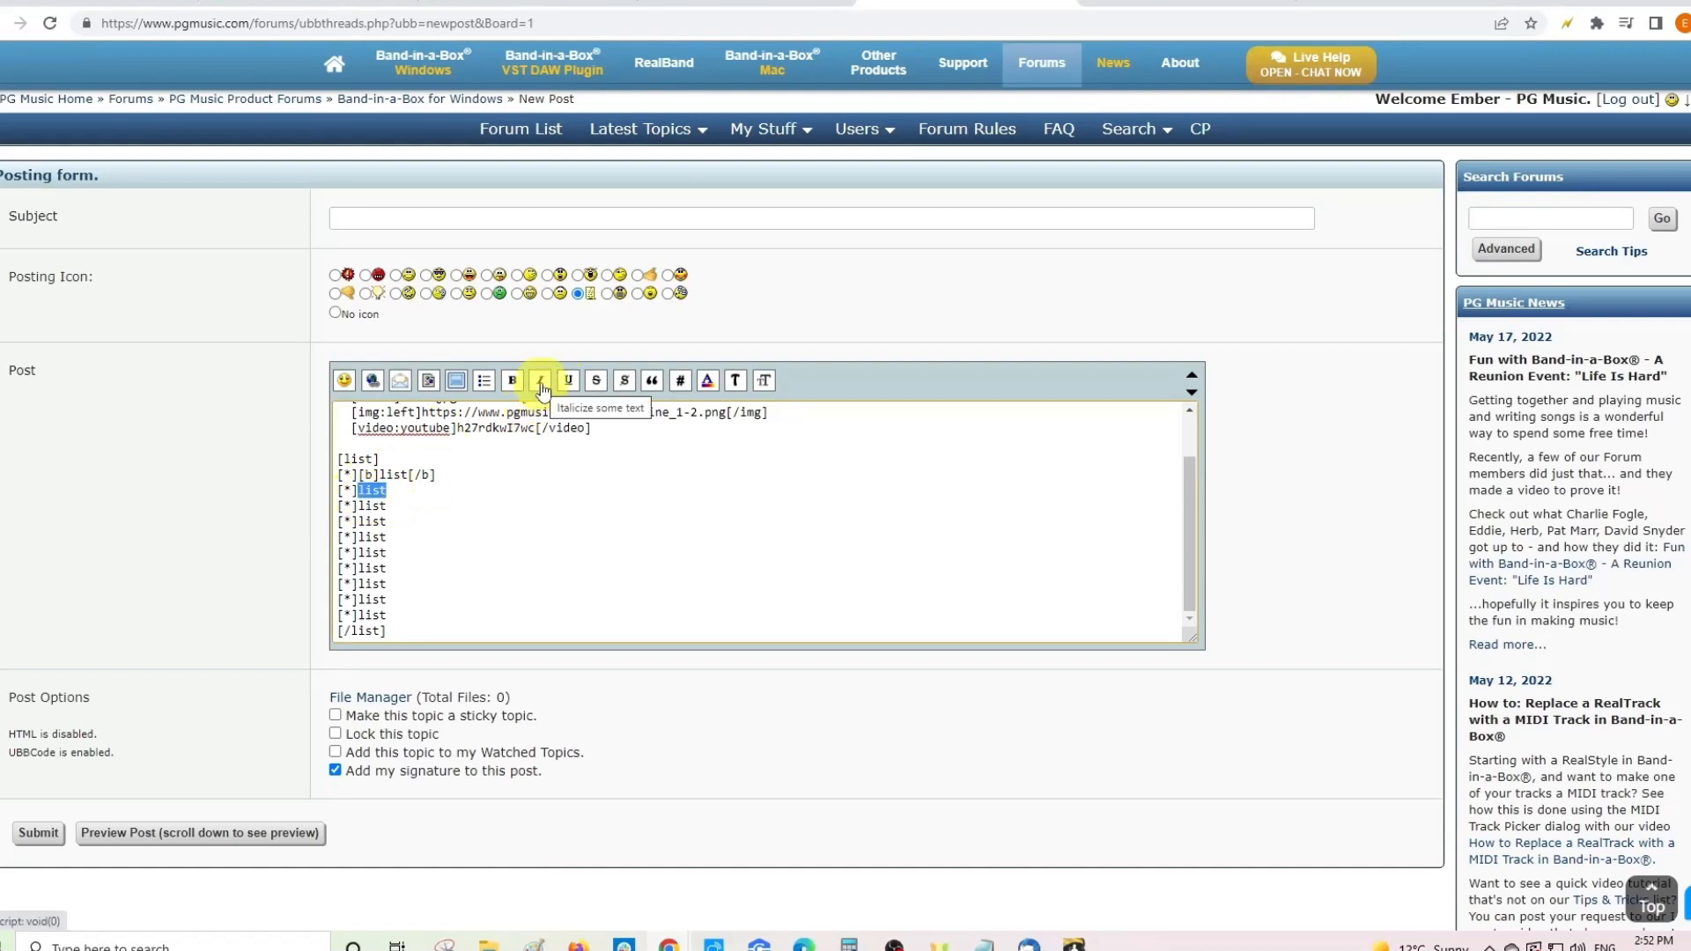
click(541, 384)
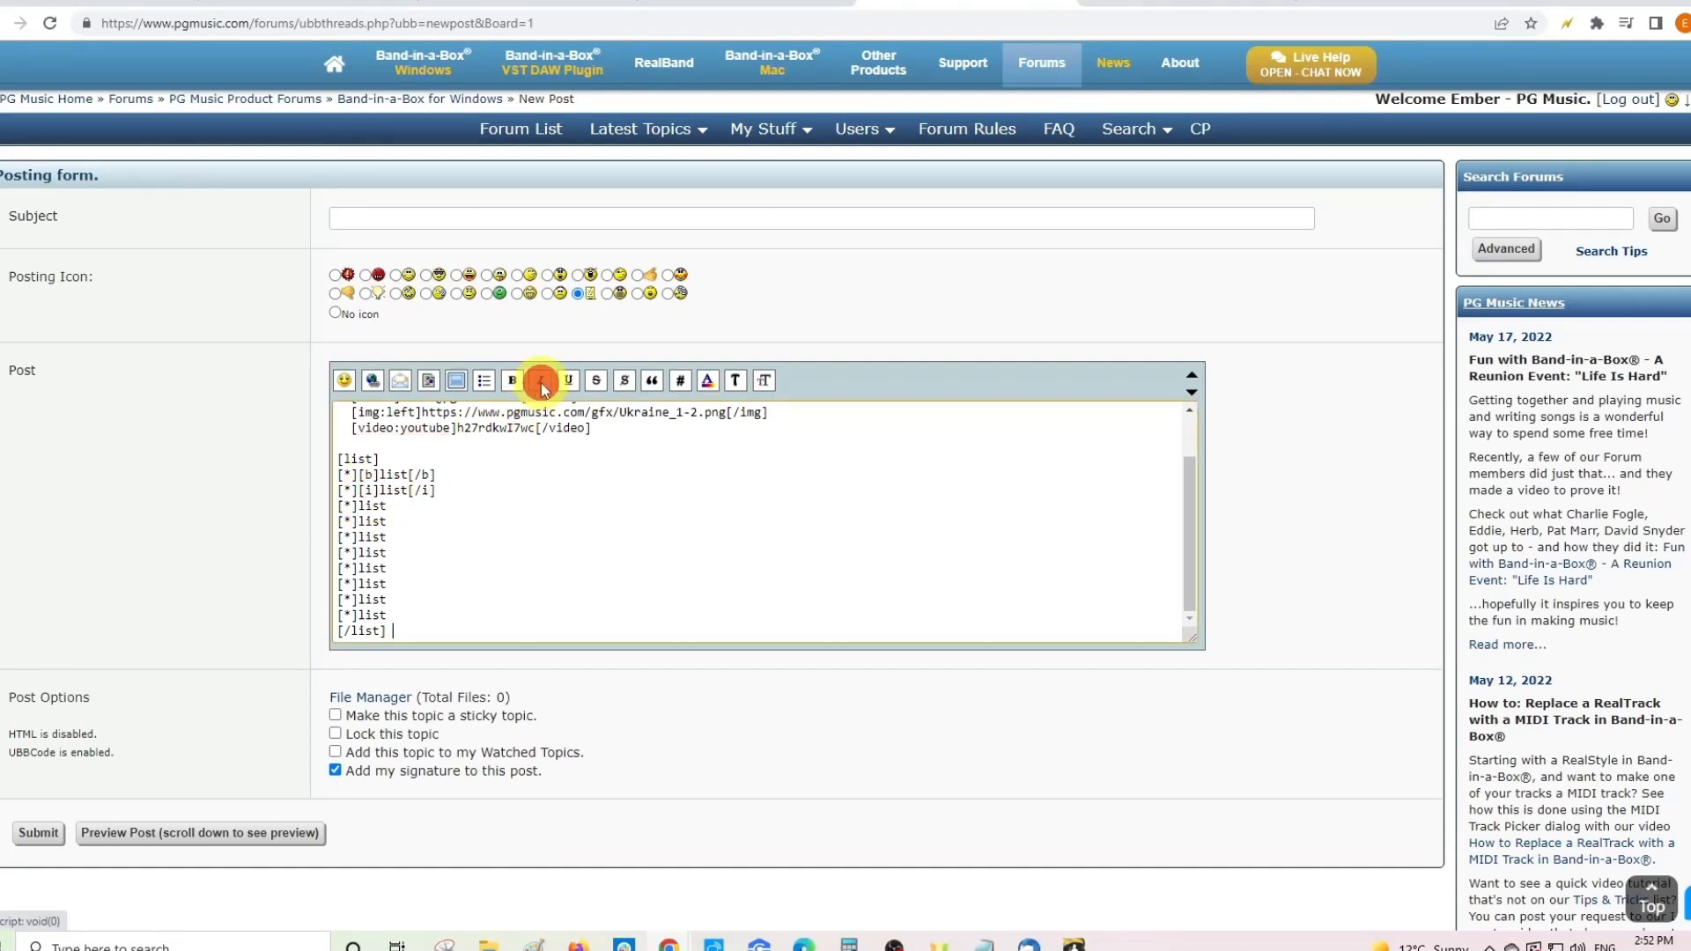
- Underline the third list item and strike through the fourth
double_click(365, 505)
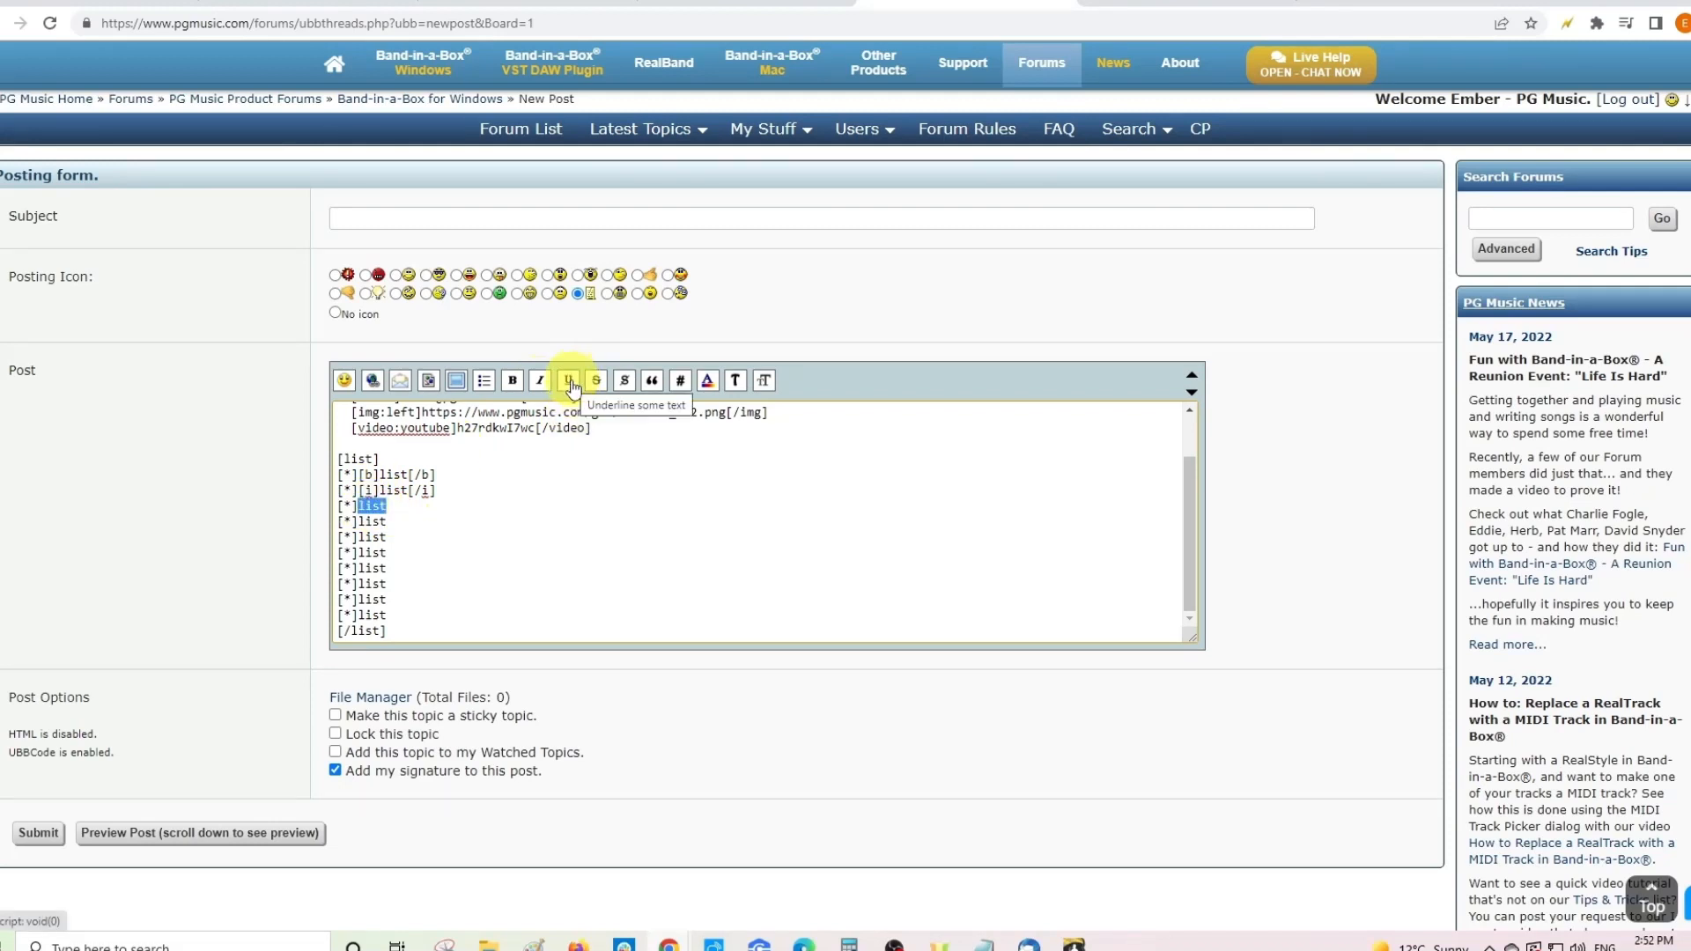
click(569, 382)
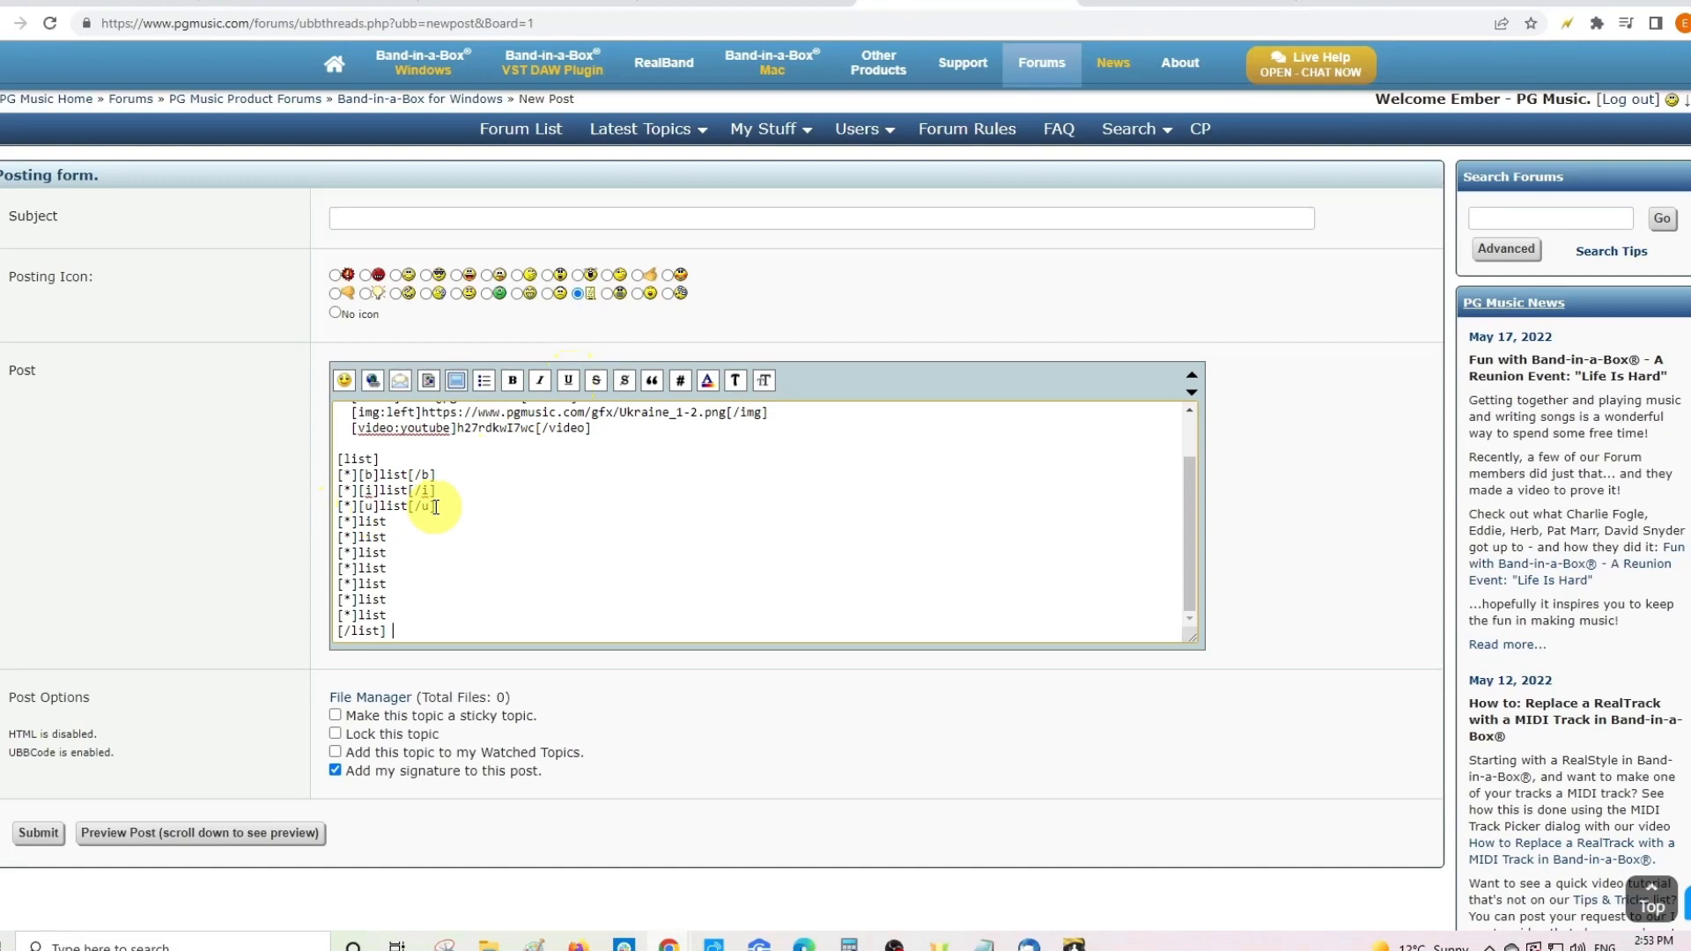
double_click(372, 522)
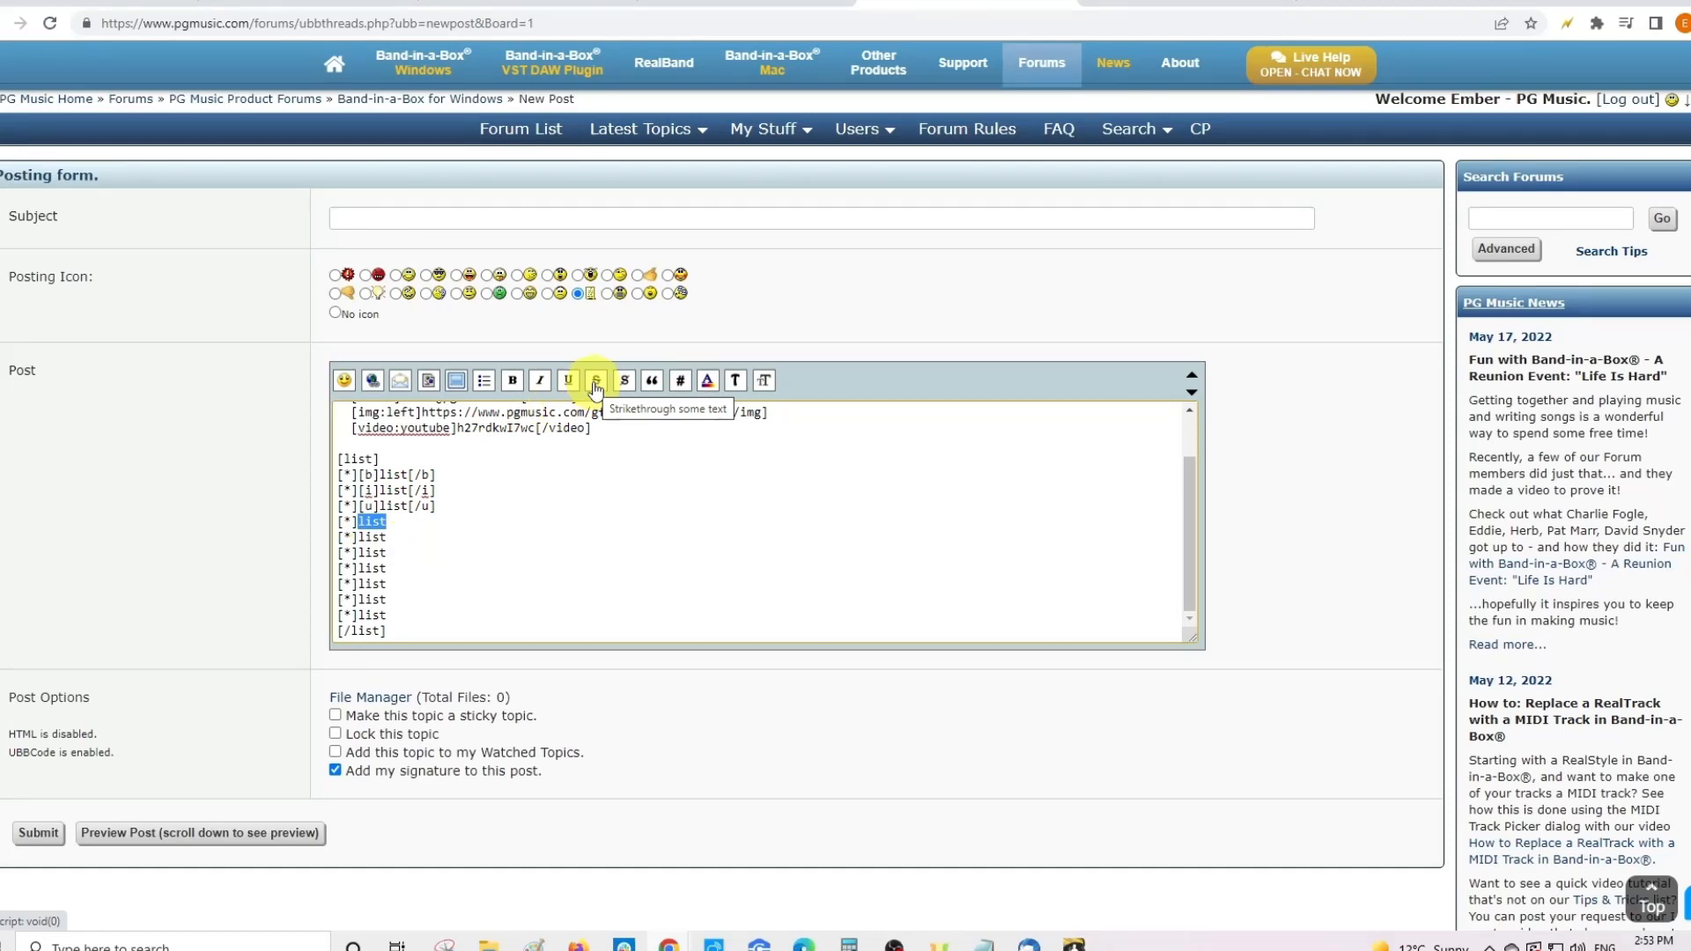
click(595, 380)
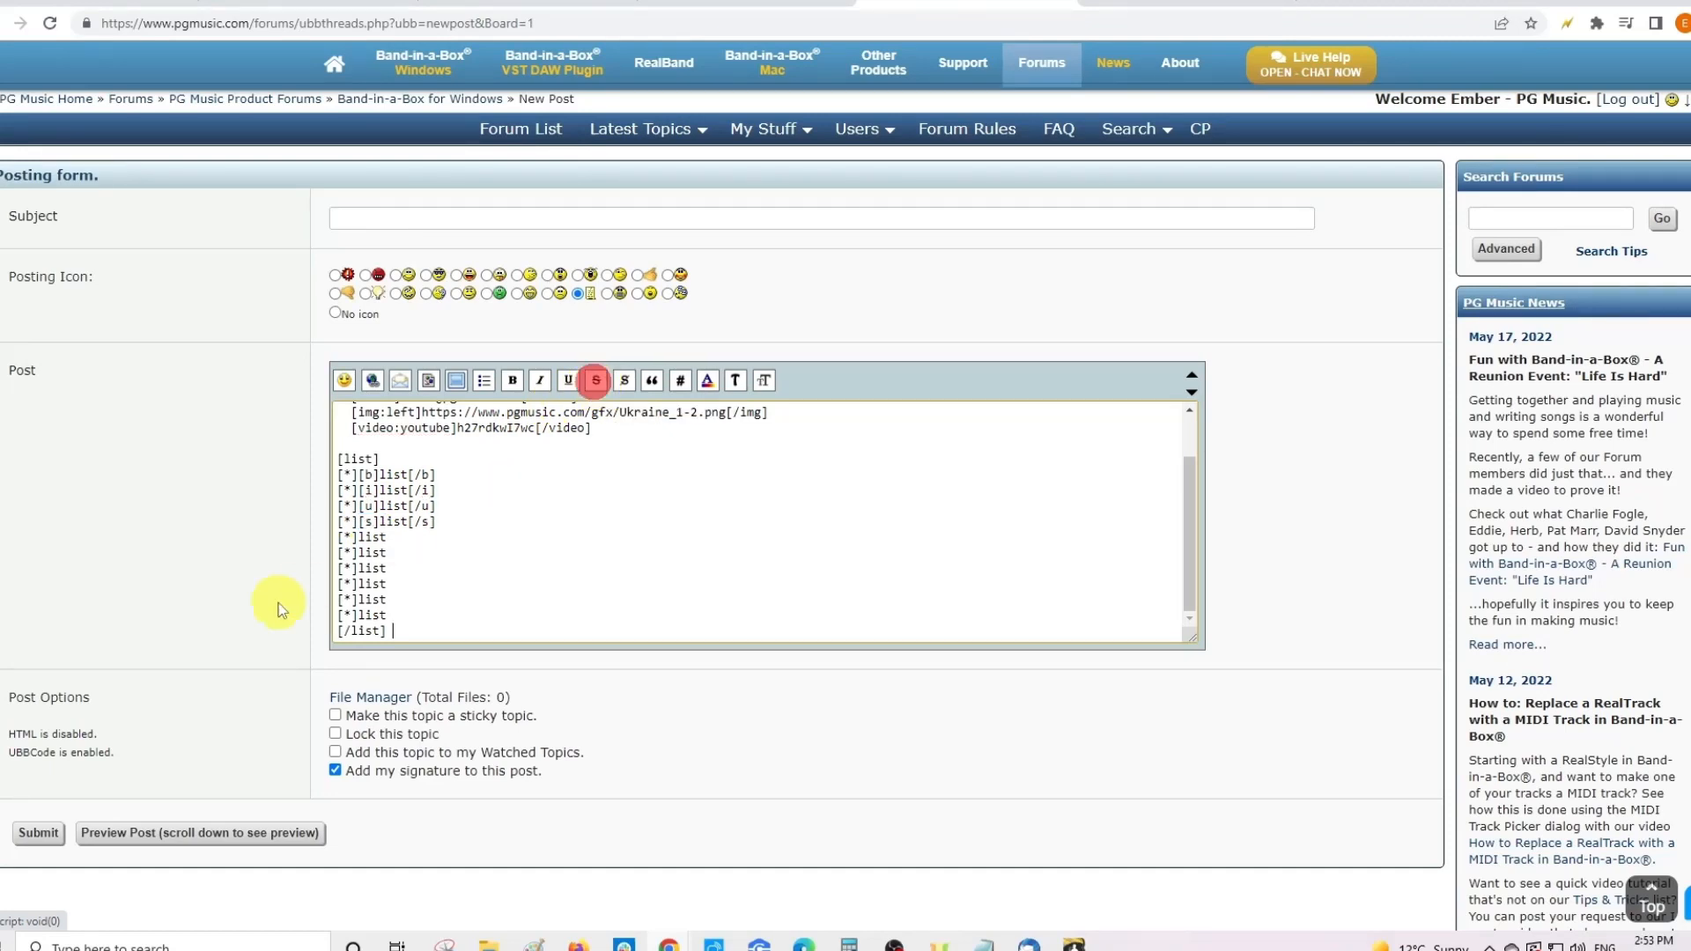
- Wrap the fifth list item's word in spoiler tags and select the sixth item's word
double_click(372, 537)
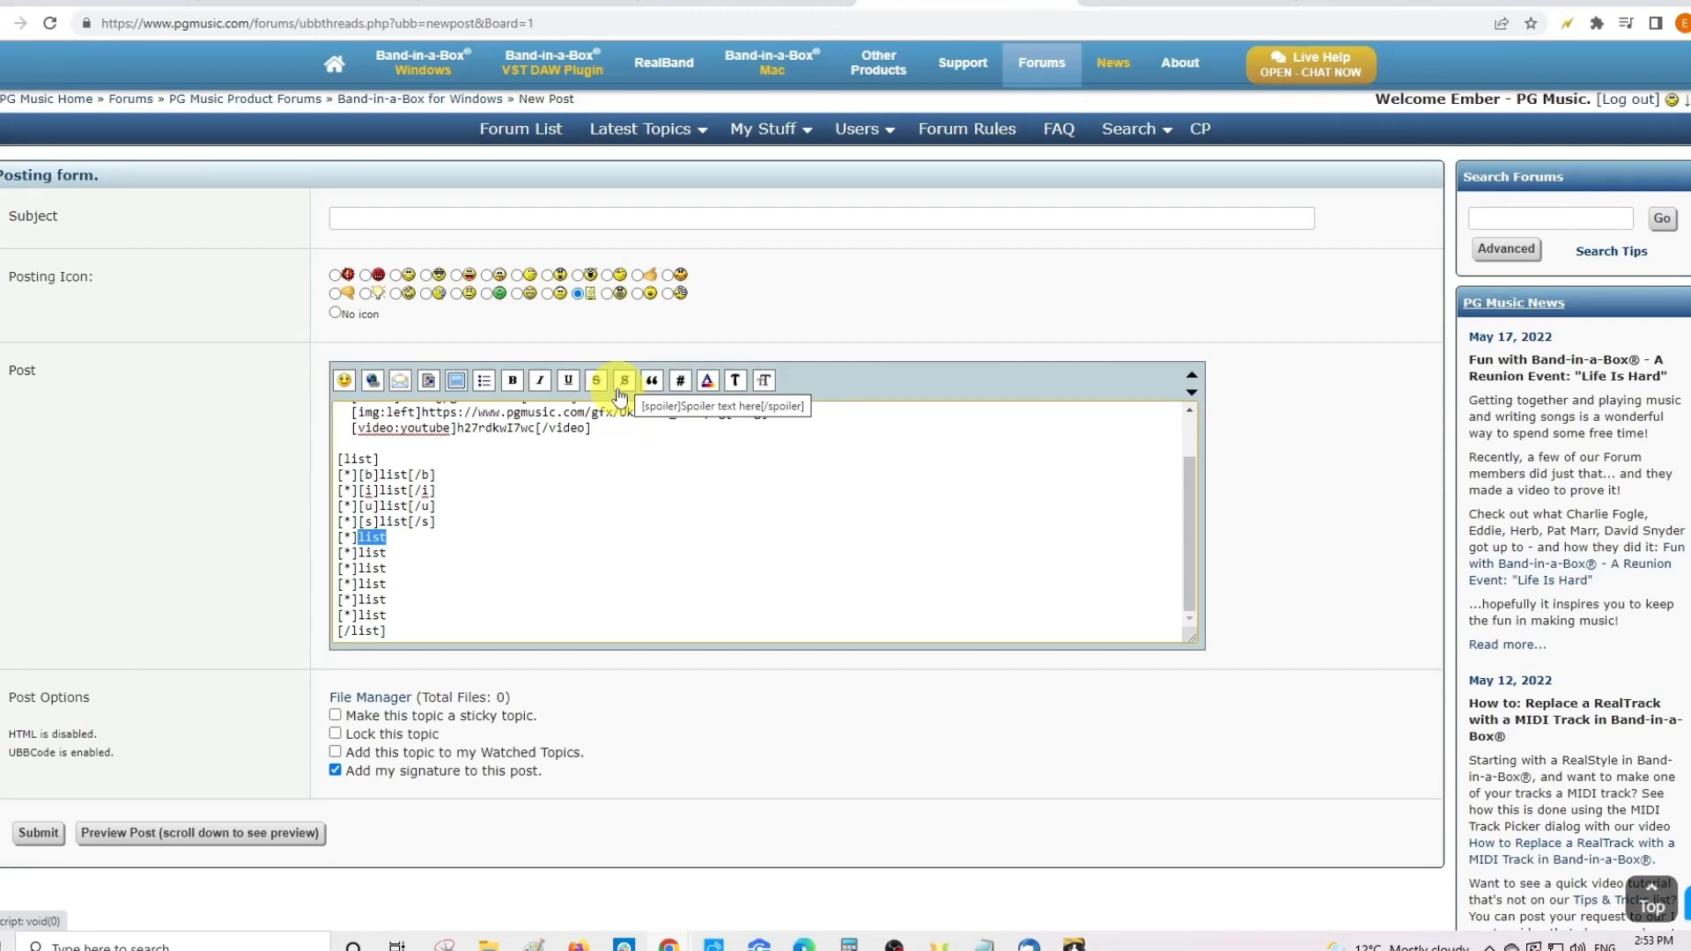
click(623, 388)
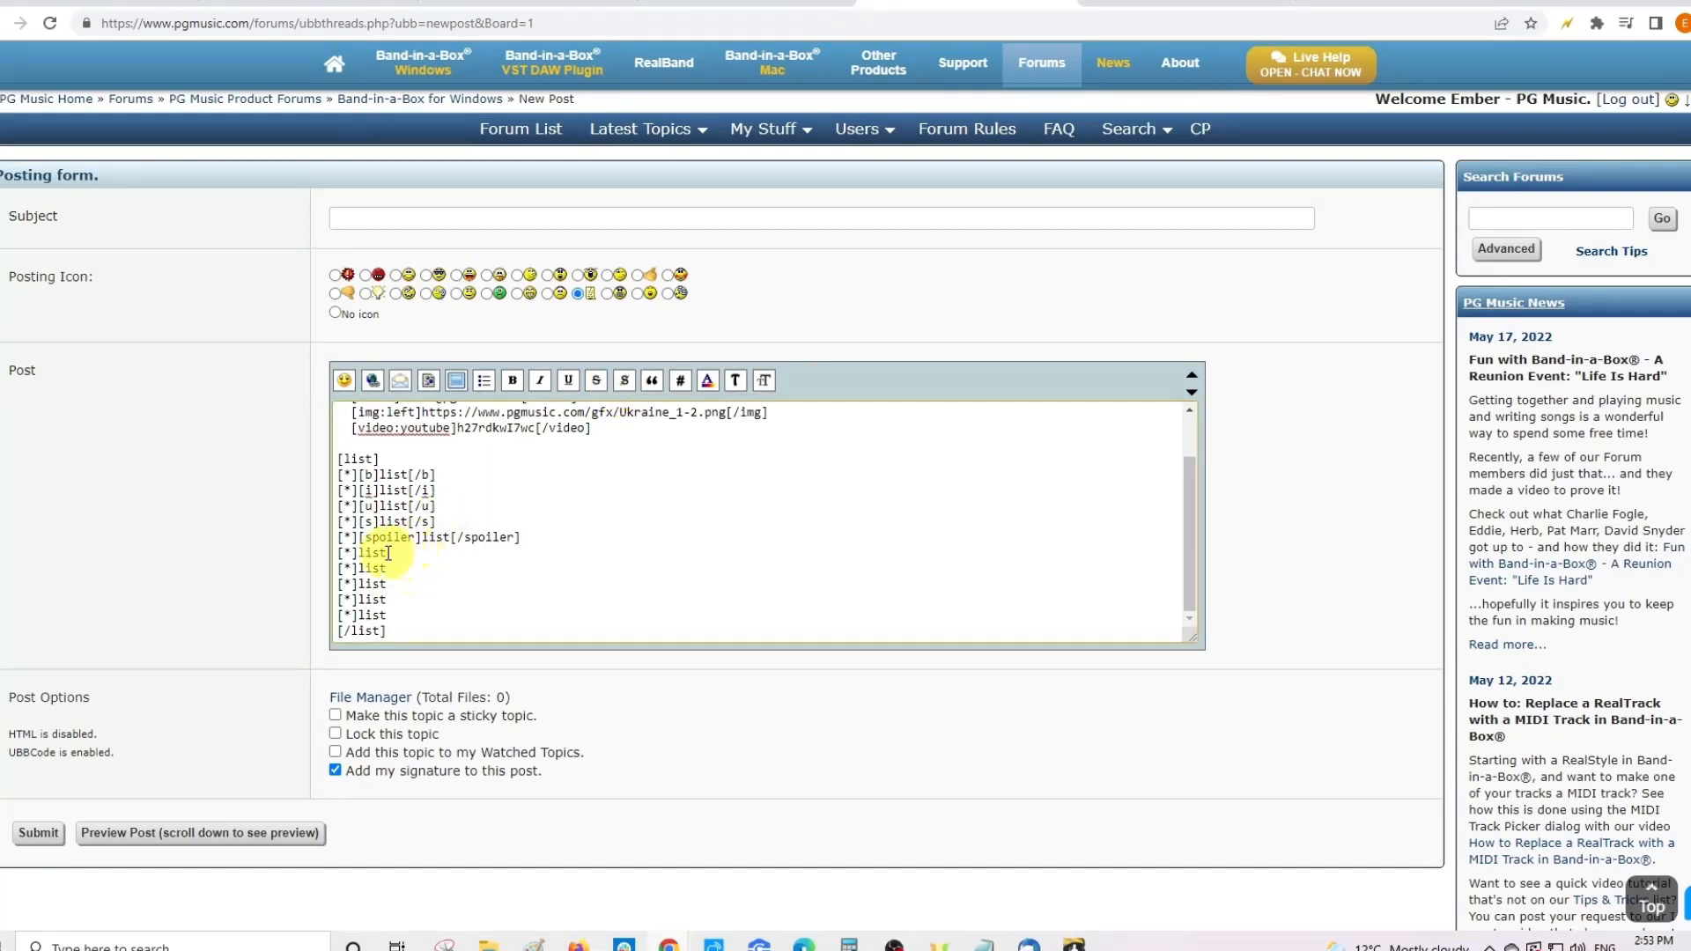
drag(388, 552, 359, 553)
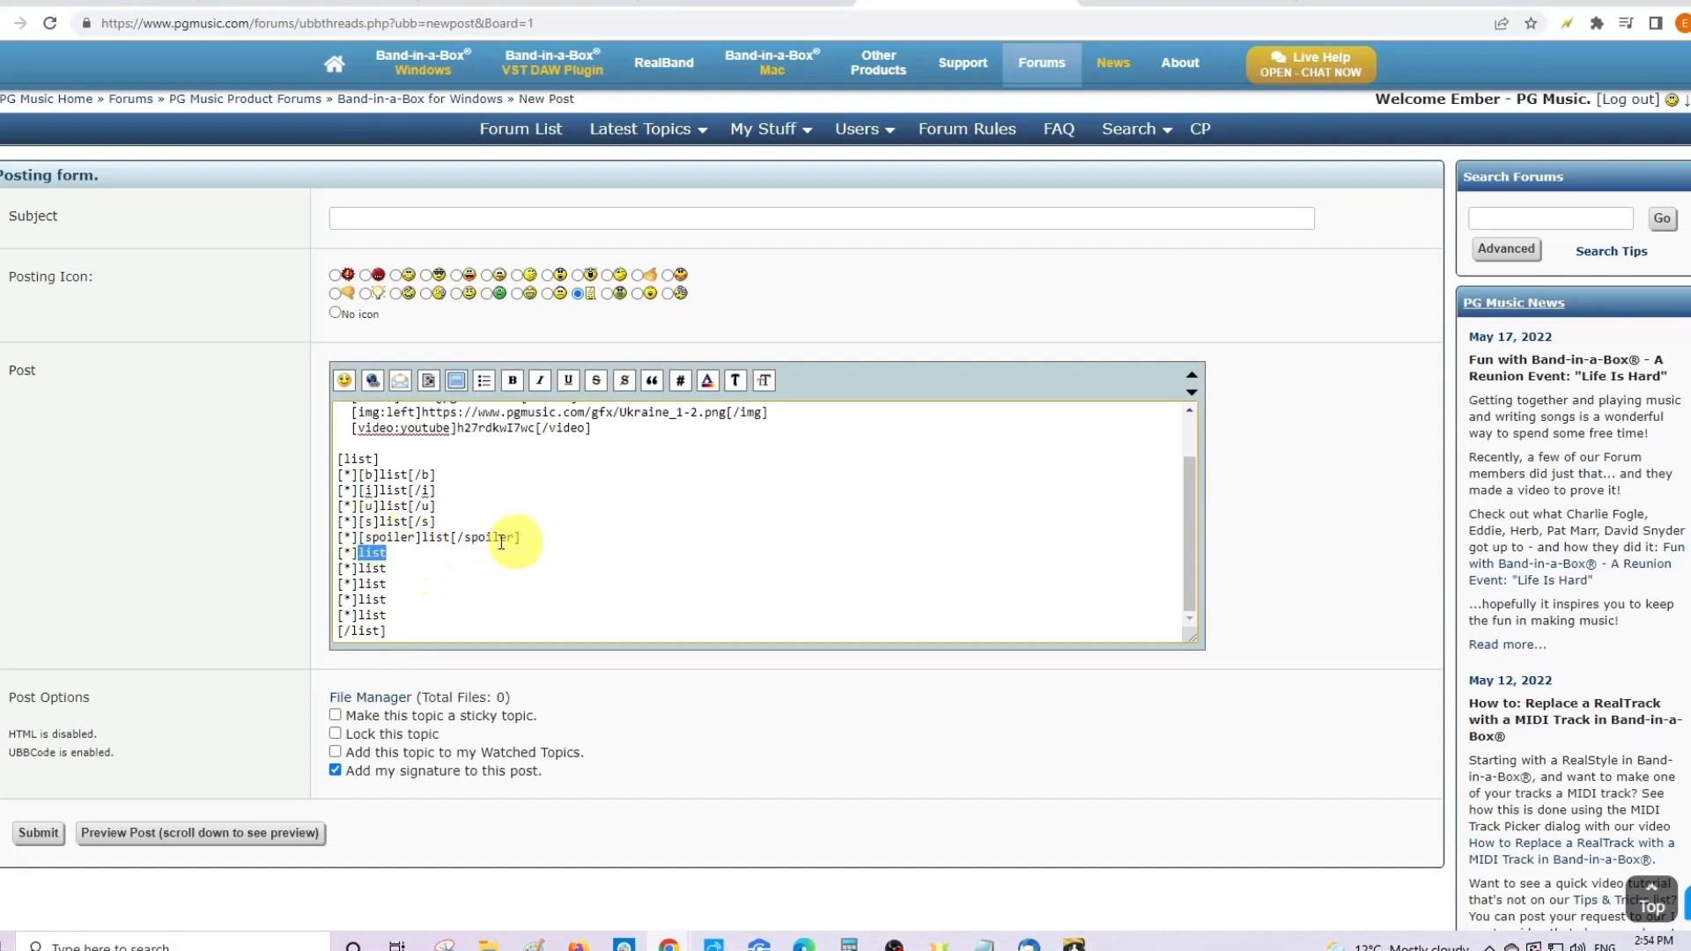
- Wrap the selected sixth list item in quote tags
click(652, 381)
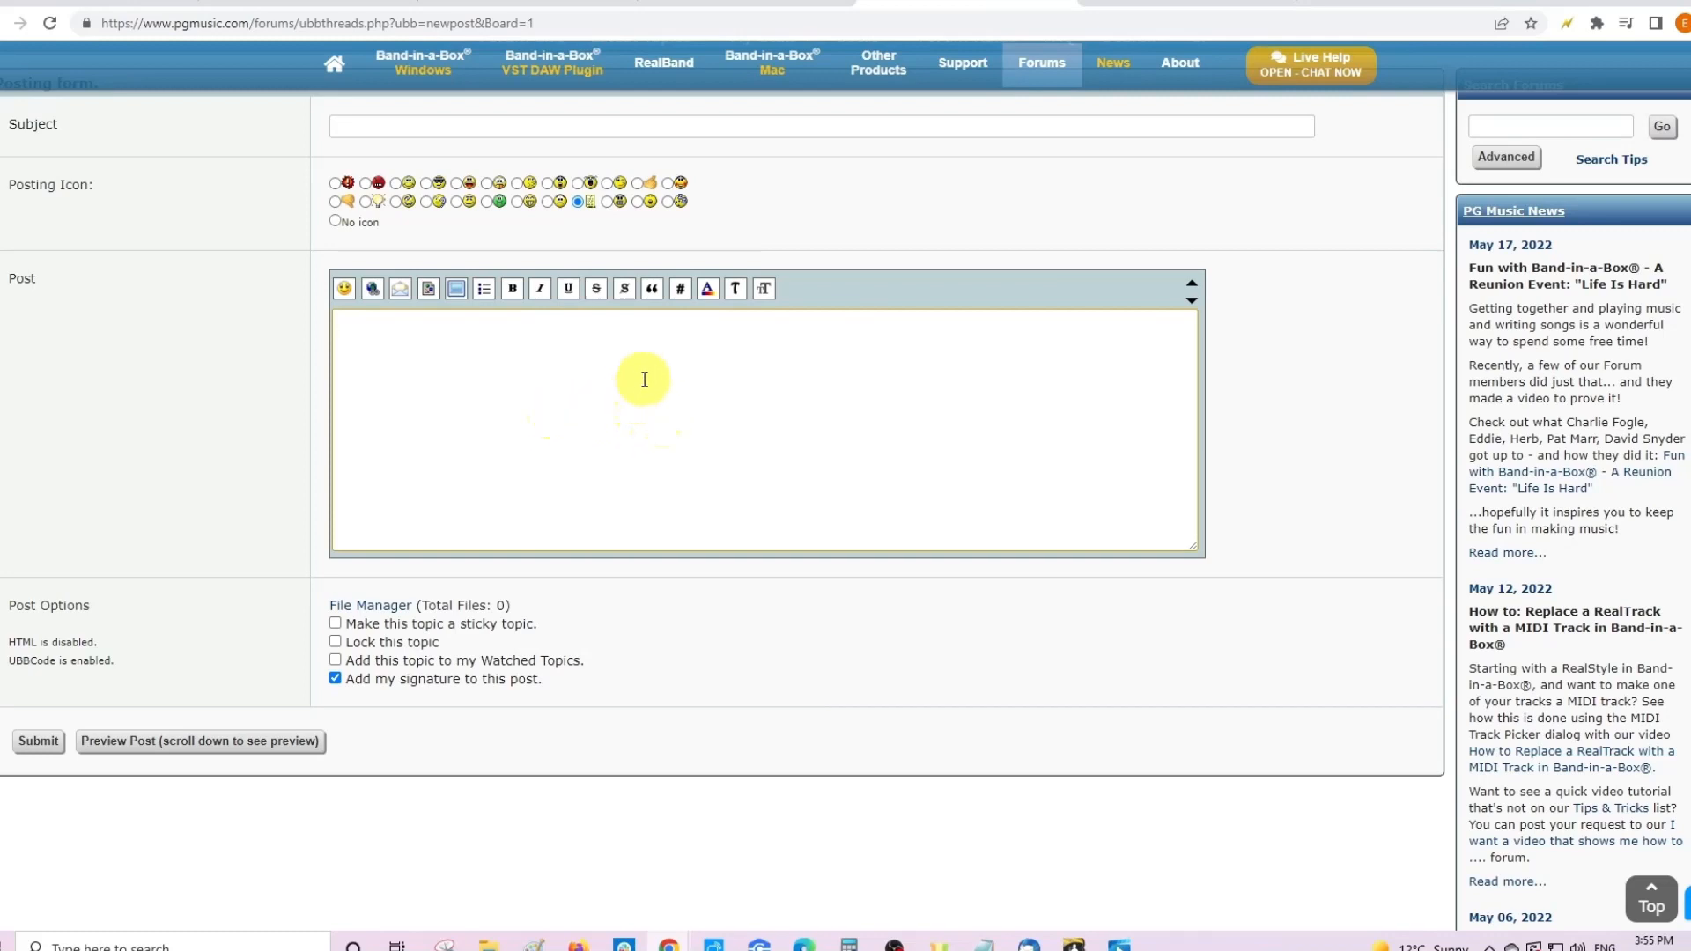
- Insert [html]...[/html] code tags around the seventh list item's text, then select the eighth item's word
click(683, 296)
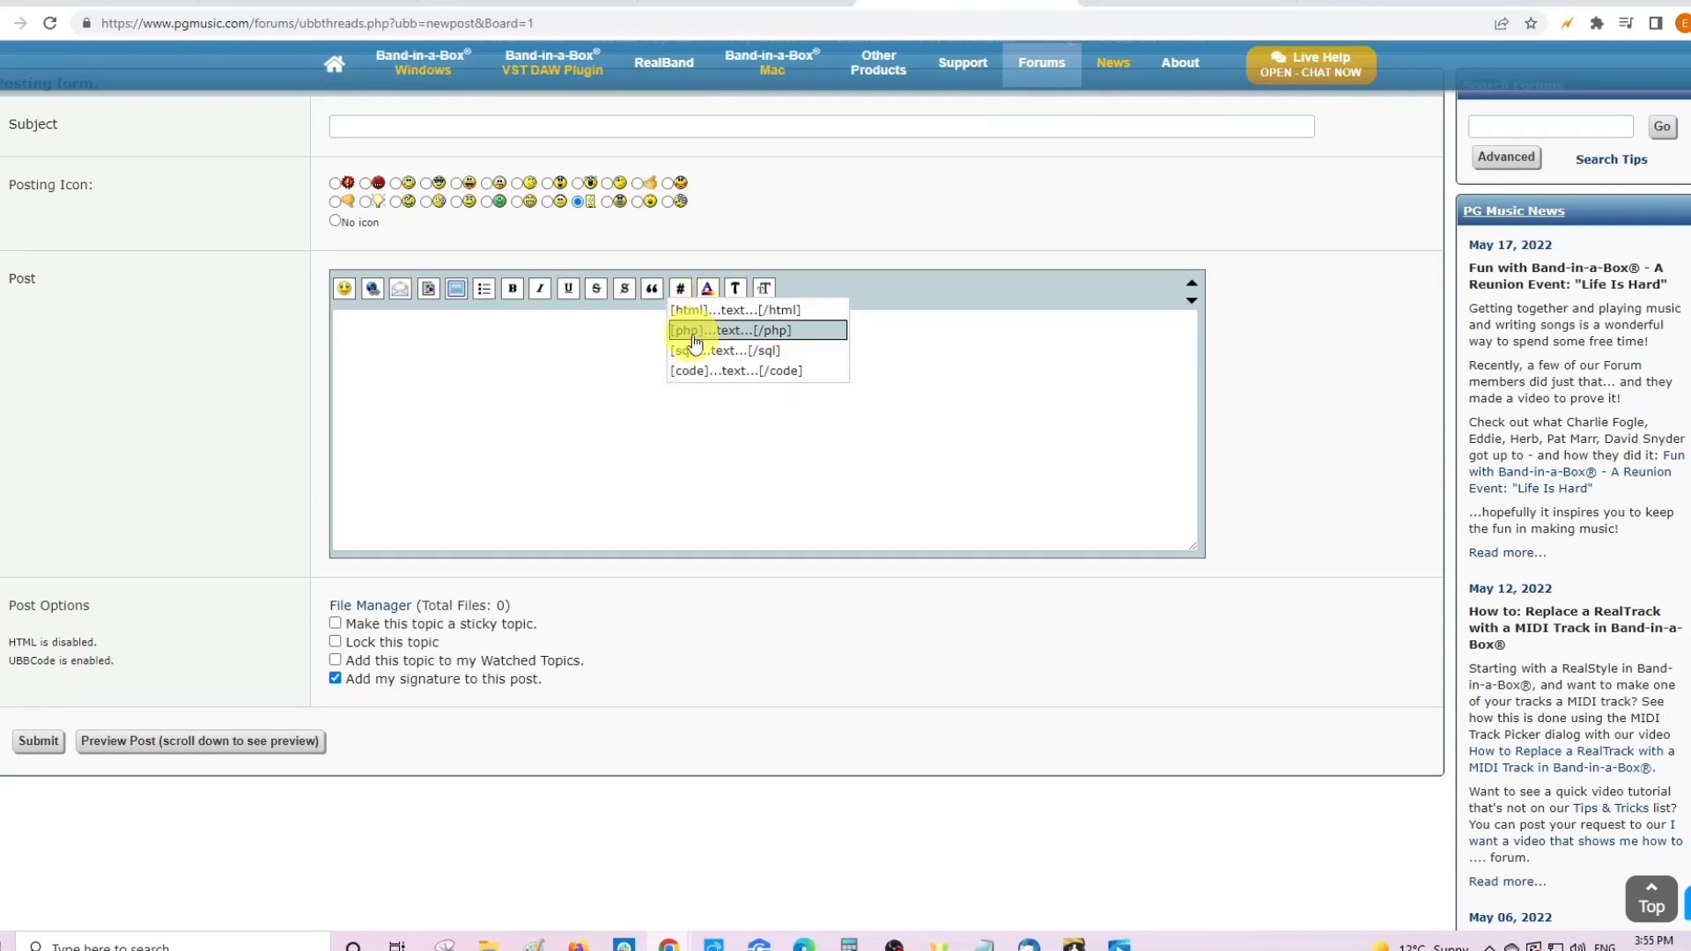
click(782, 313)
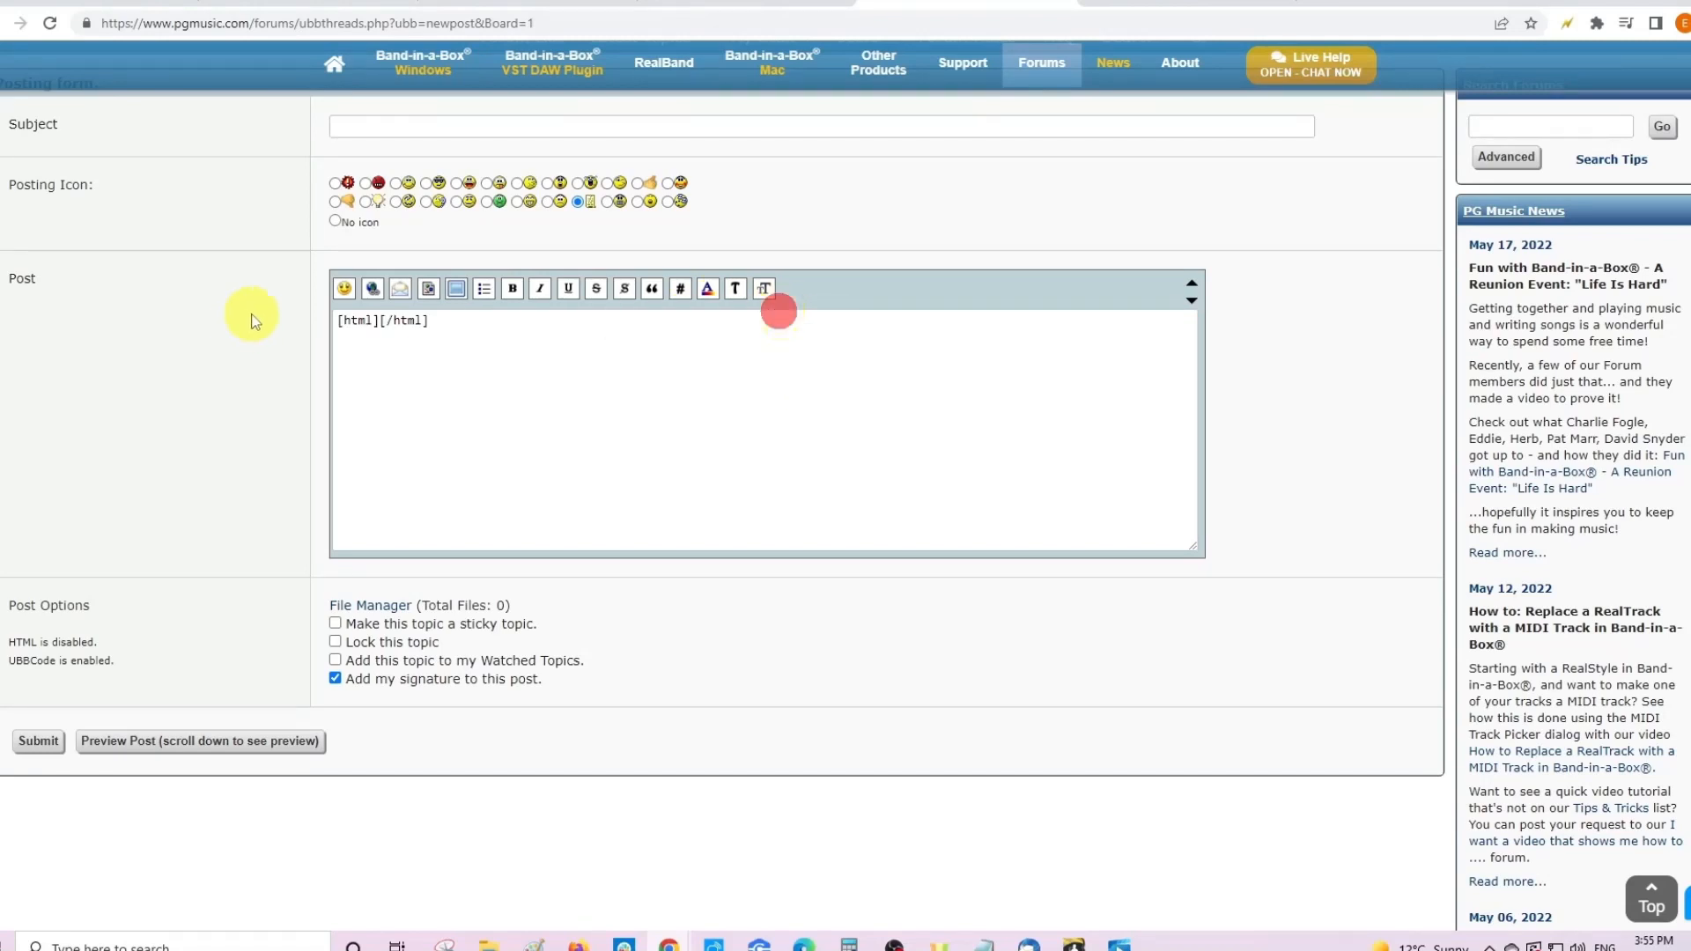
click(377, 322)
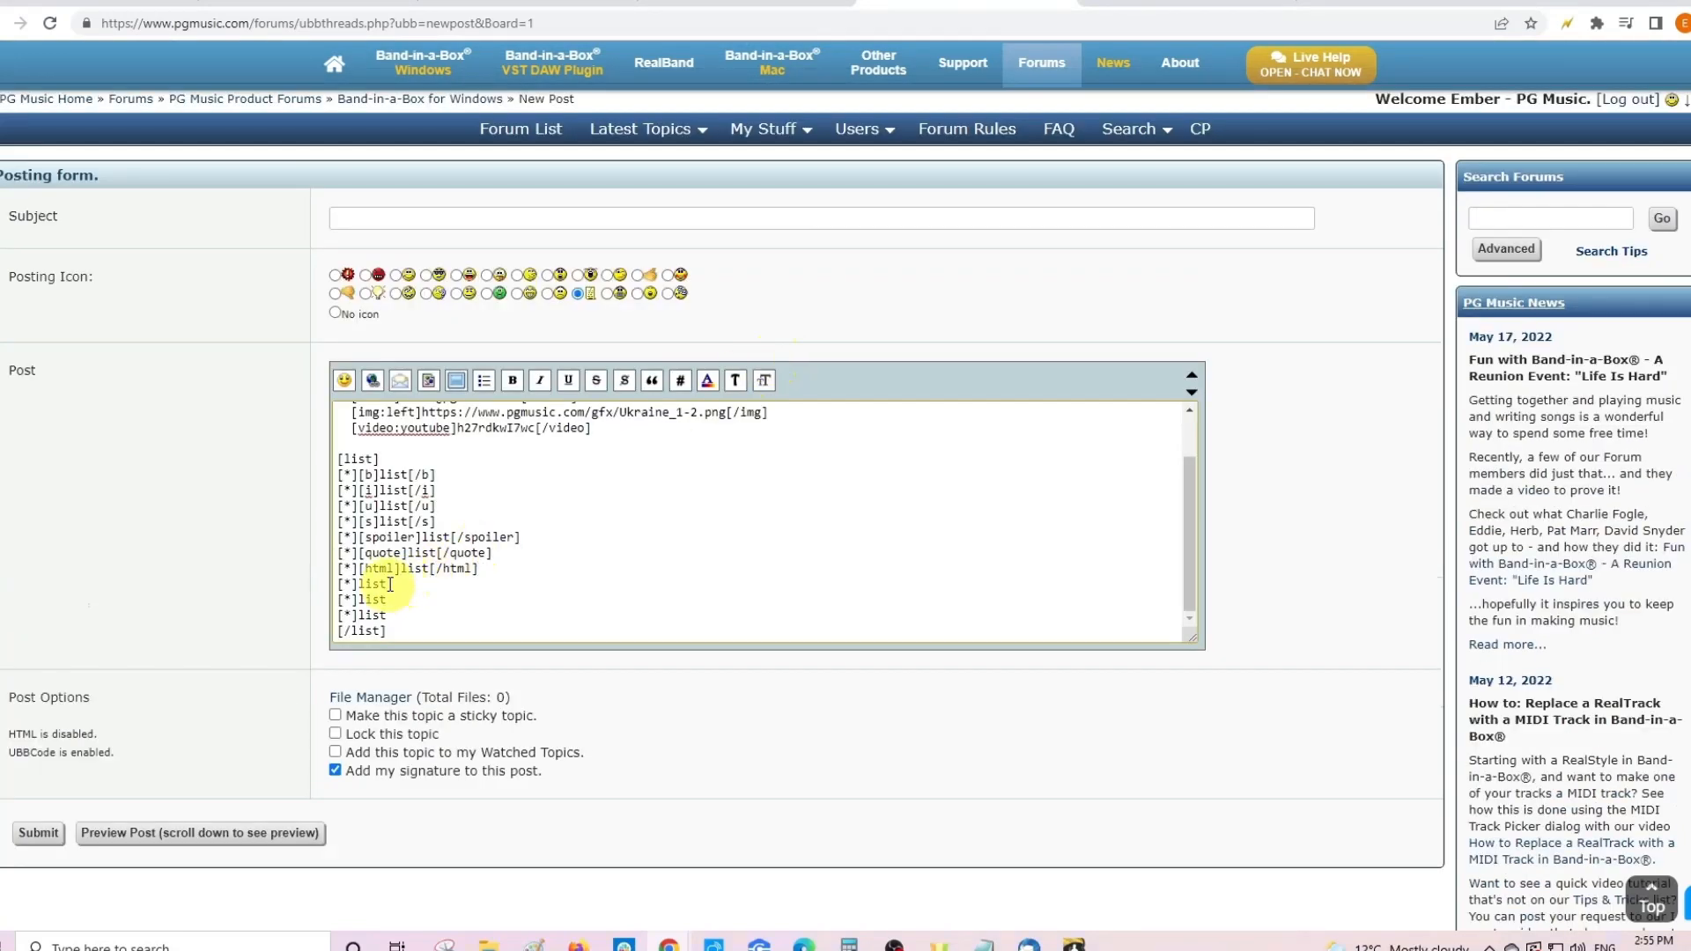
drag(390, 584, 358, 584)
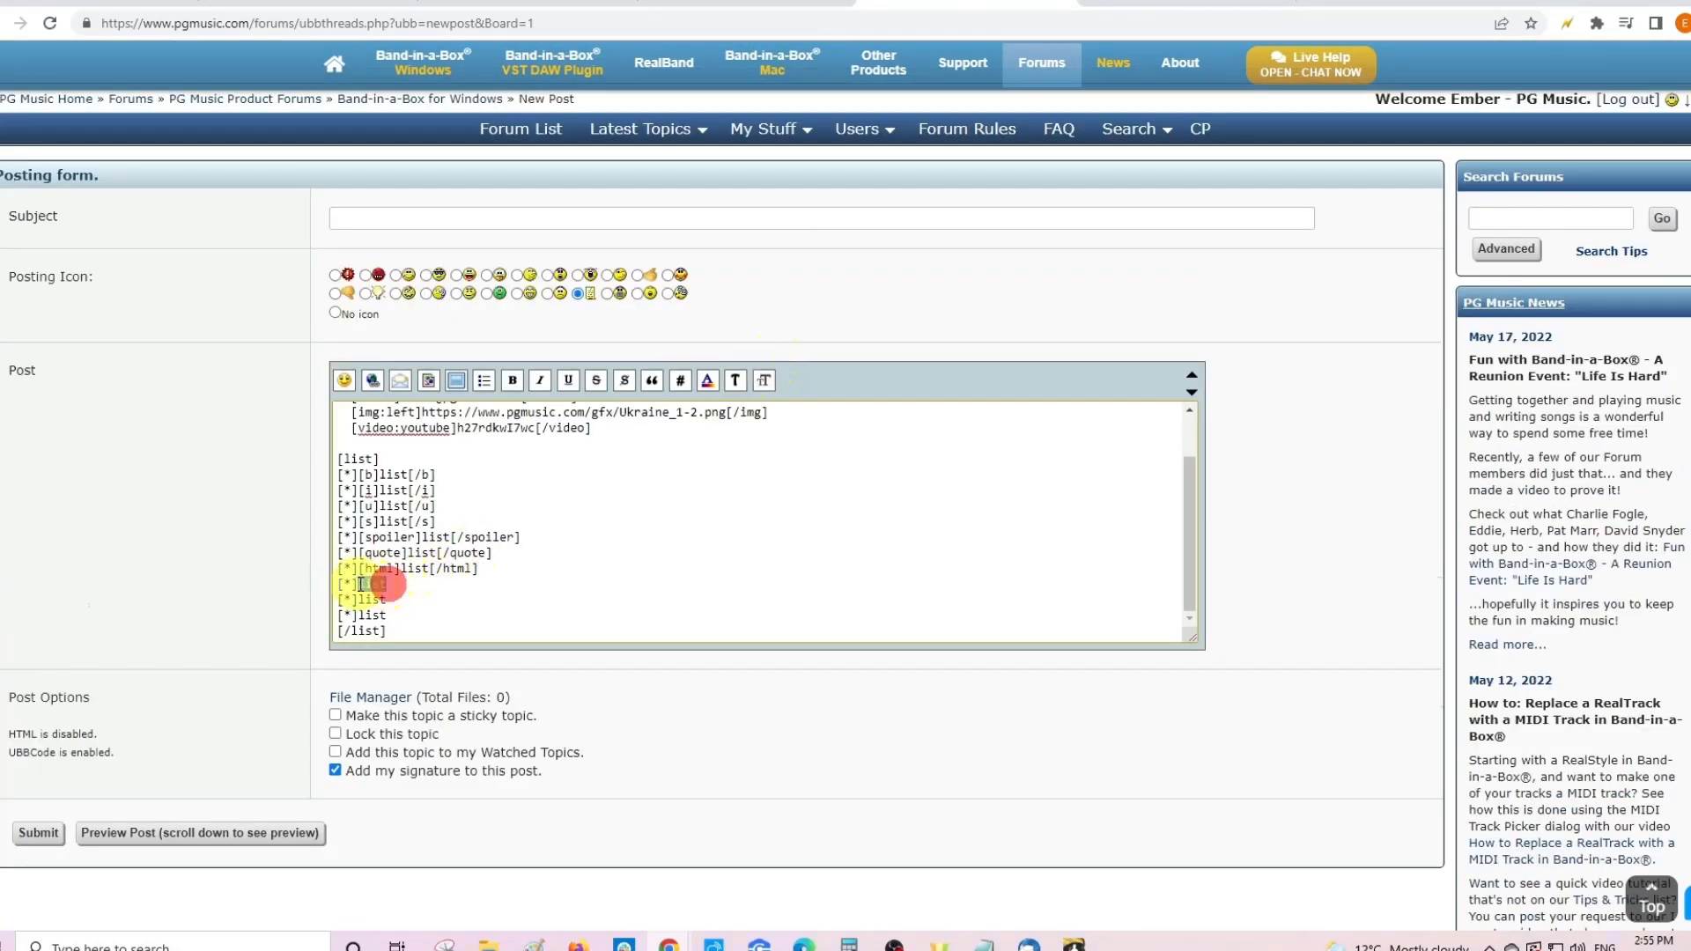
- Colour the eighth list item #CC0000 red and select the ninth item's word
click(707, 379)
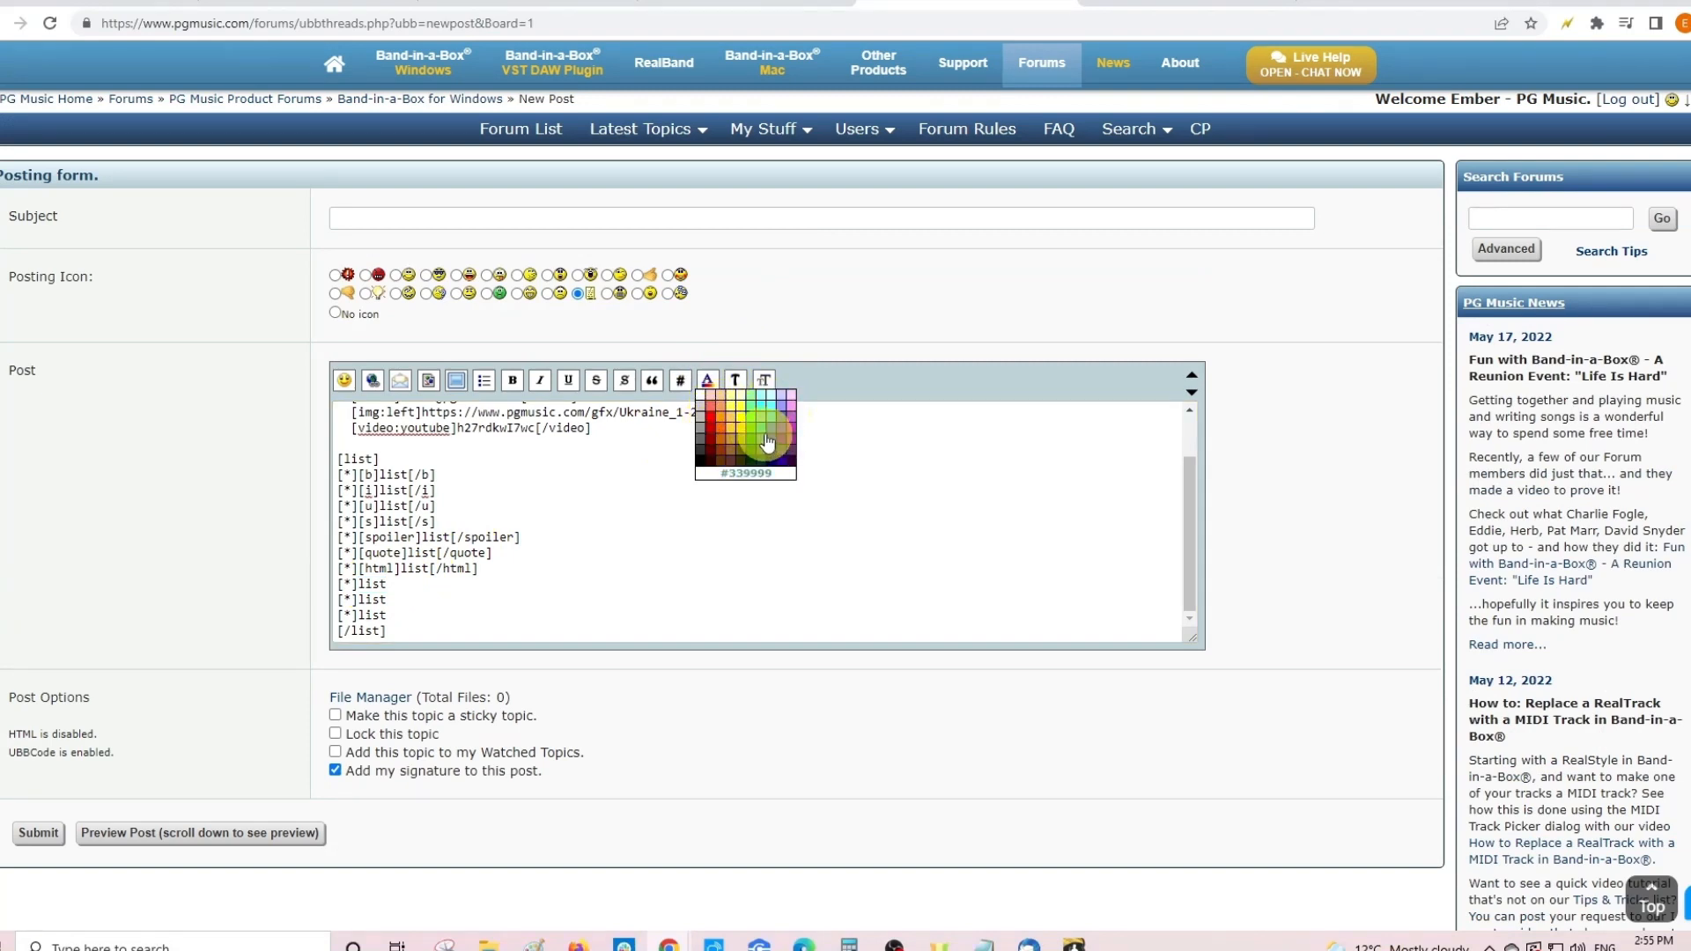
click(712, 437)
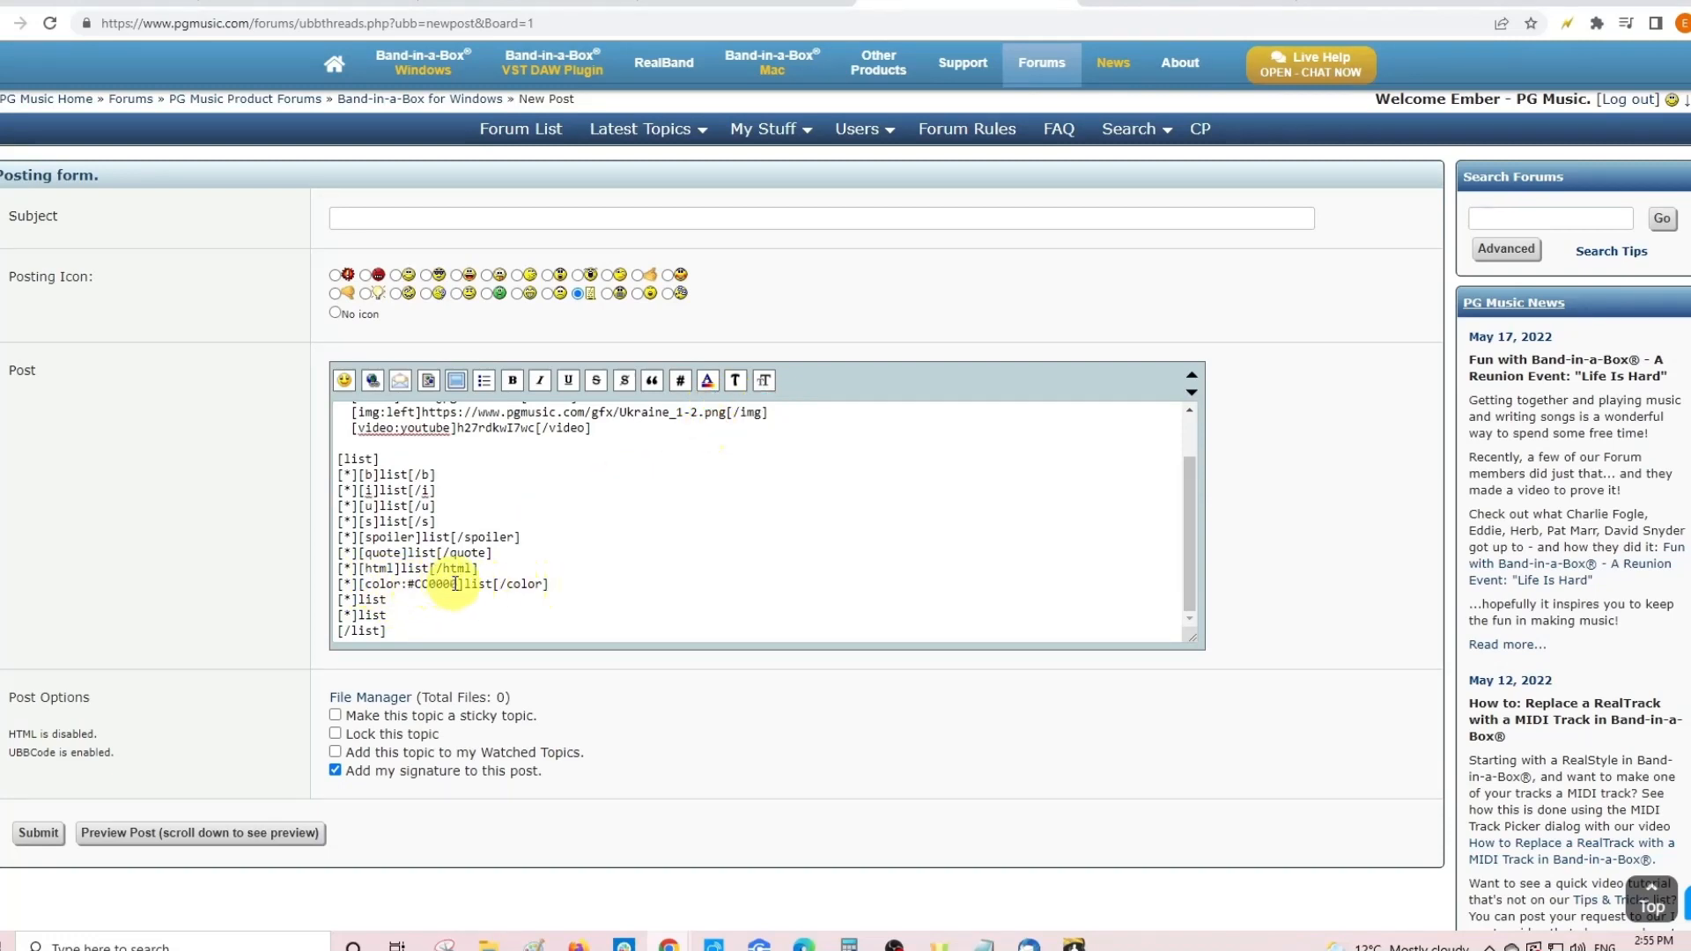
drag(455, 584, 408, 585)
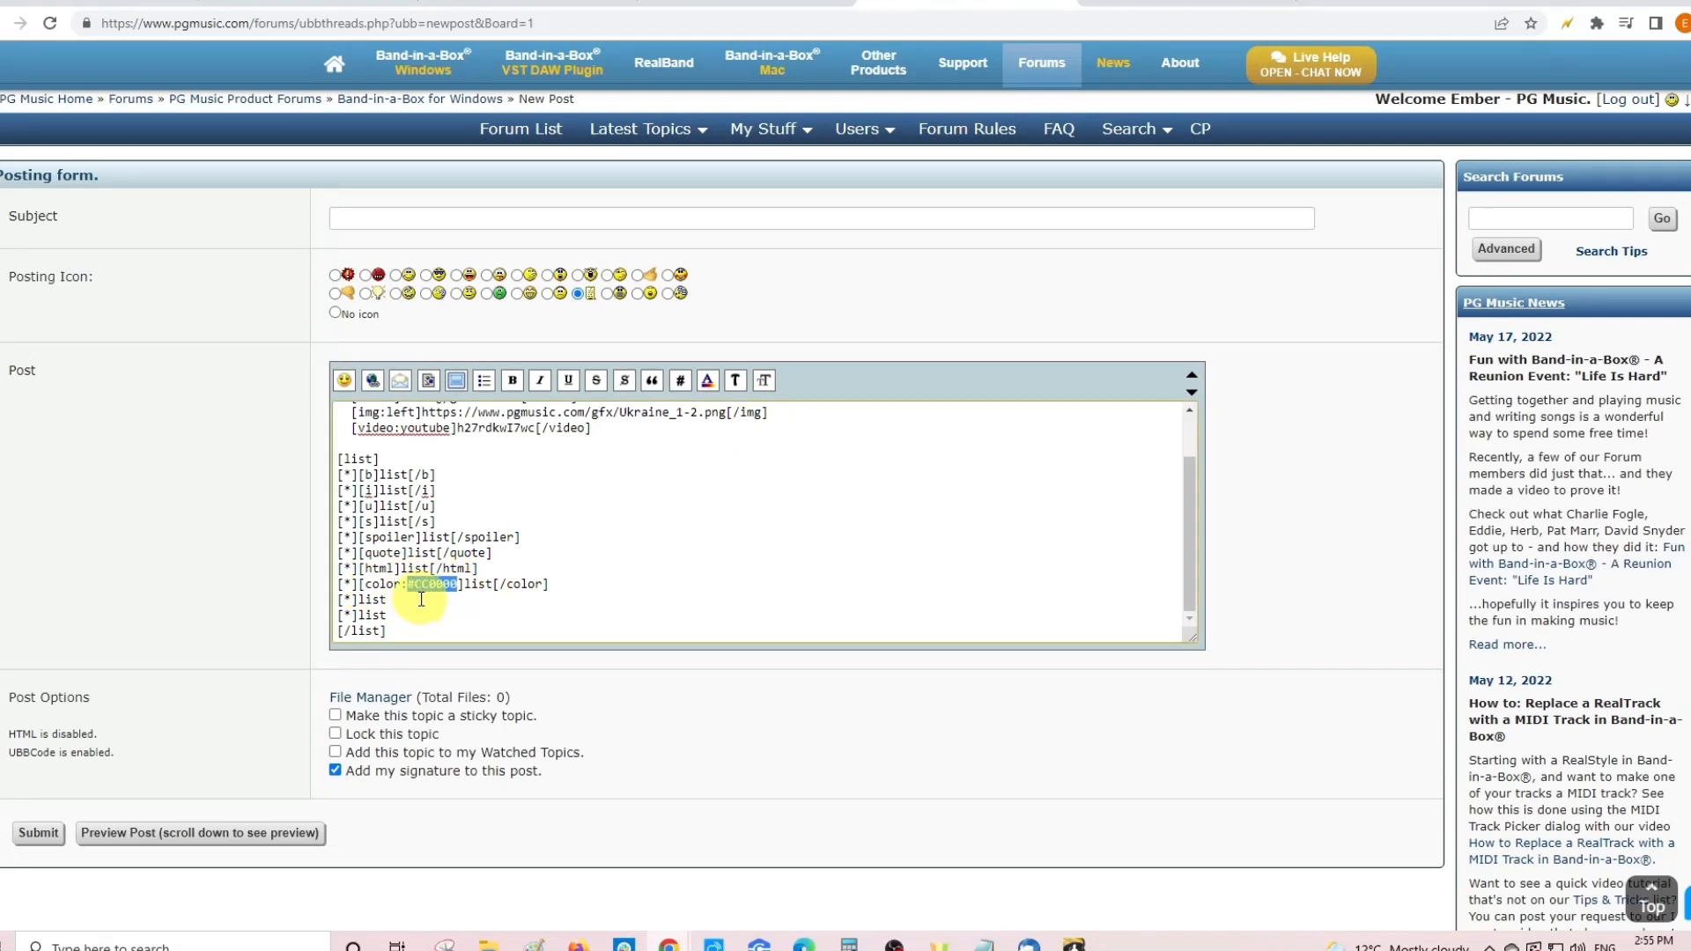
click(388, 601)
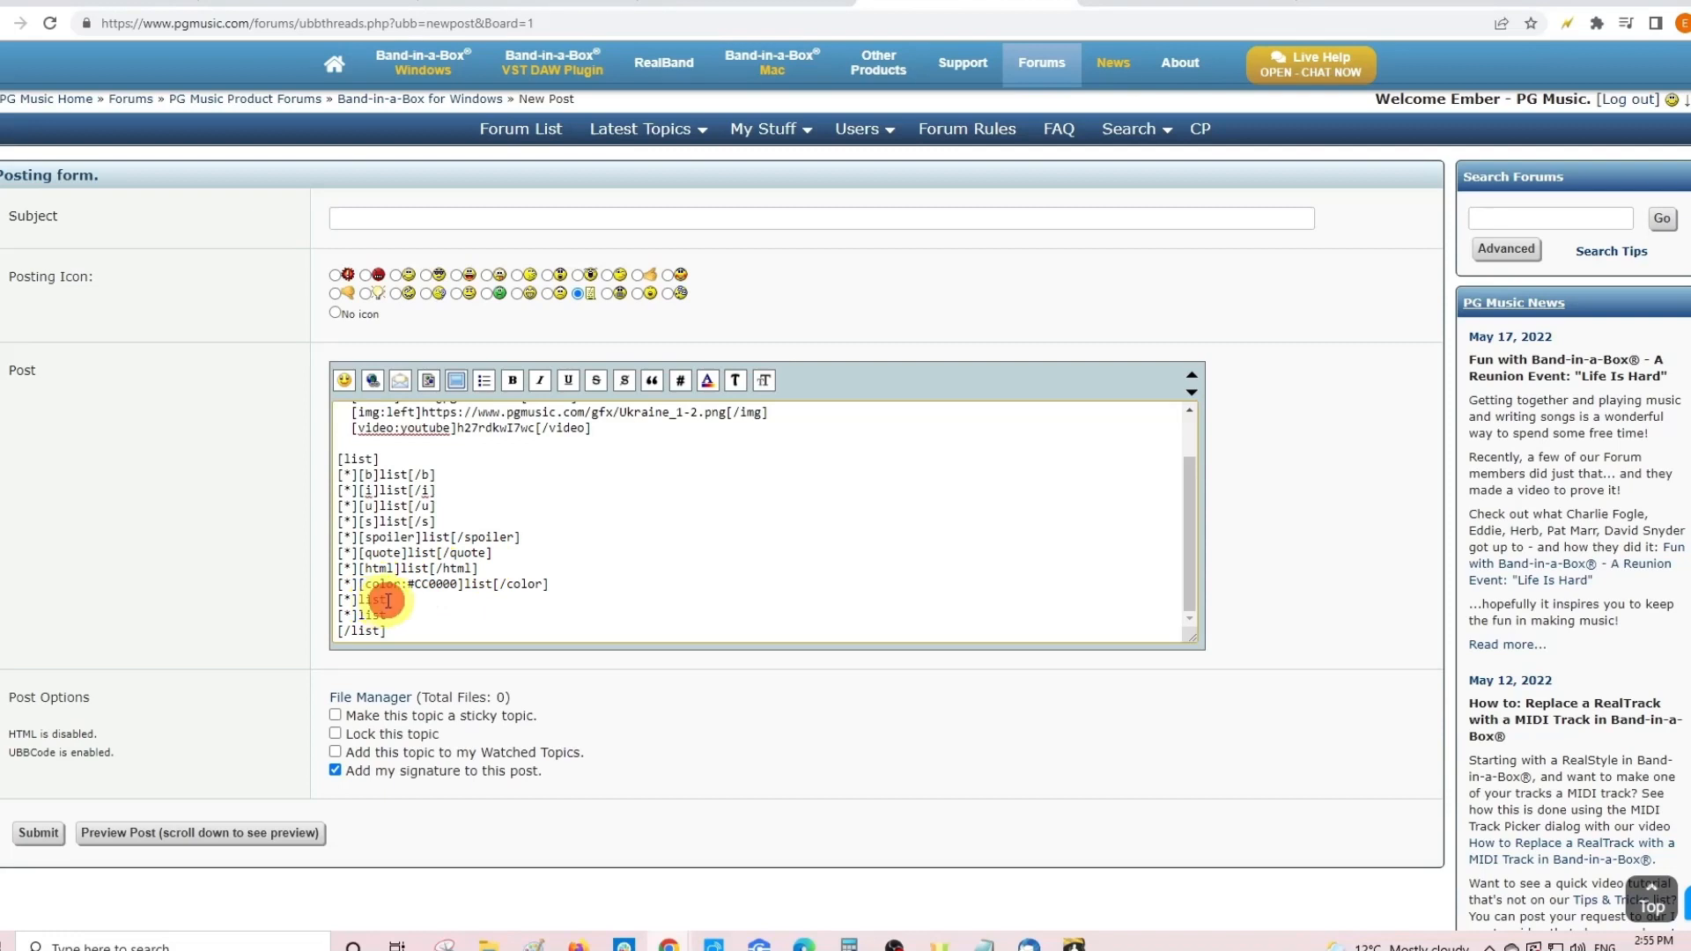
drag(388, 601, 359, 601)
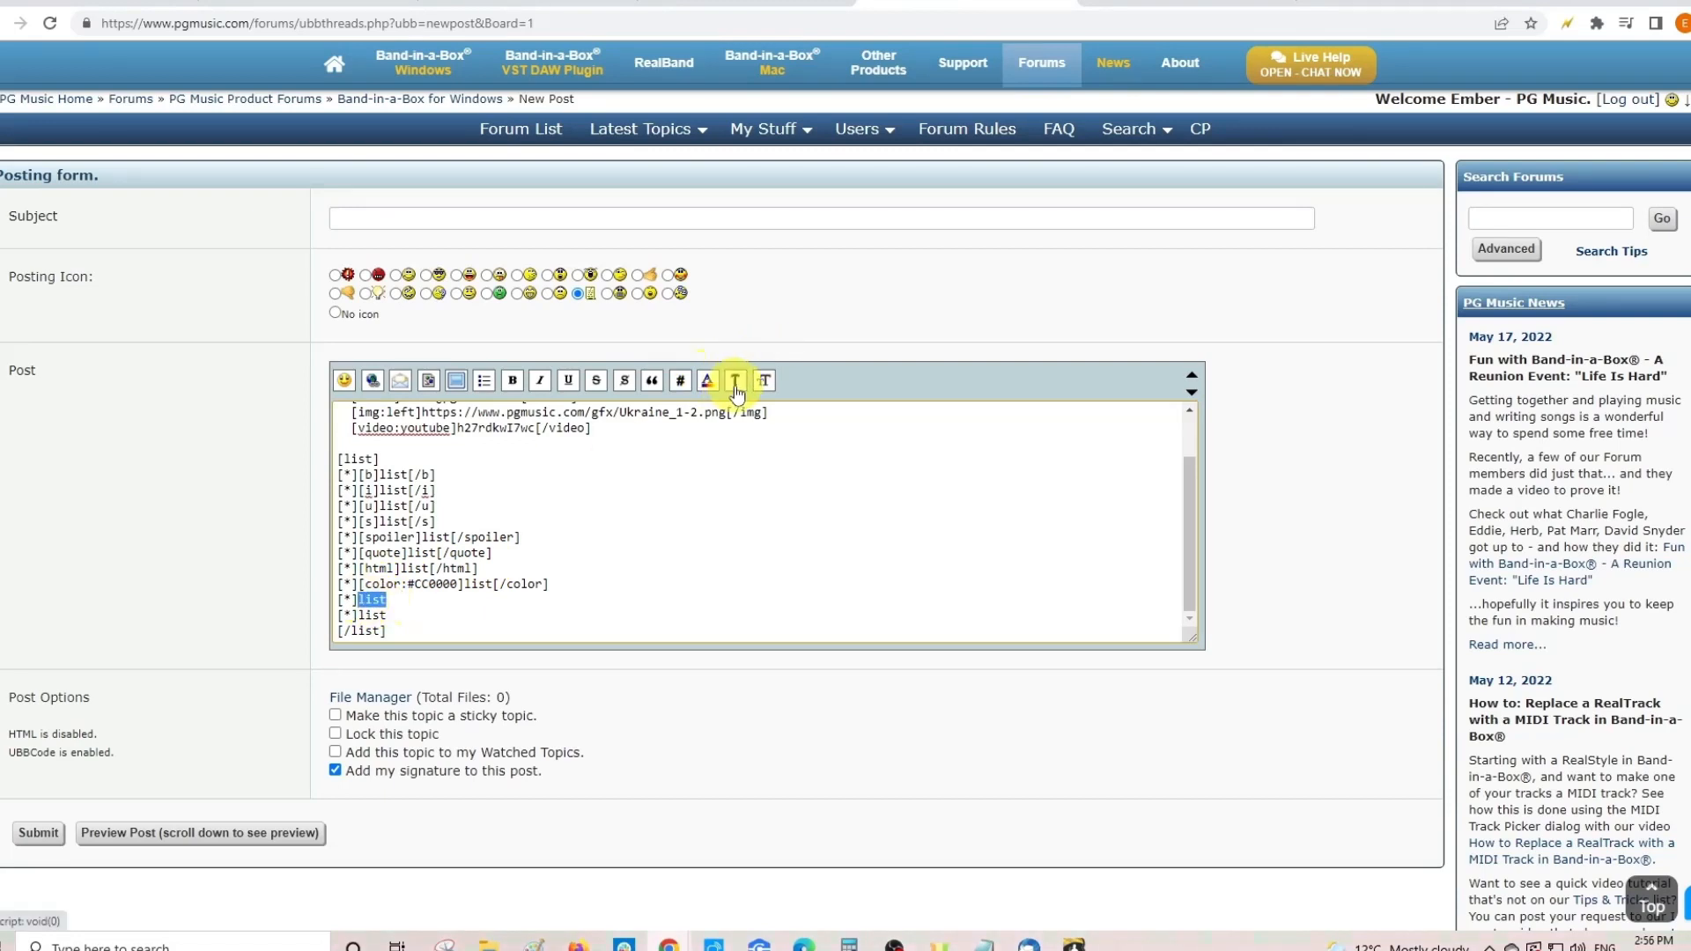
- Set the ninth list item to the Impact font
click(765, 382)
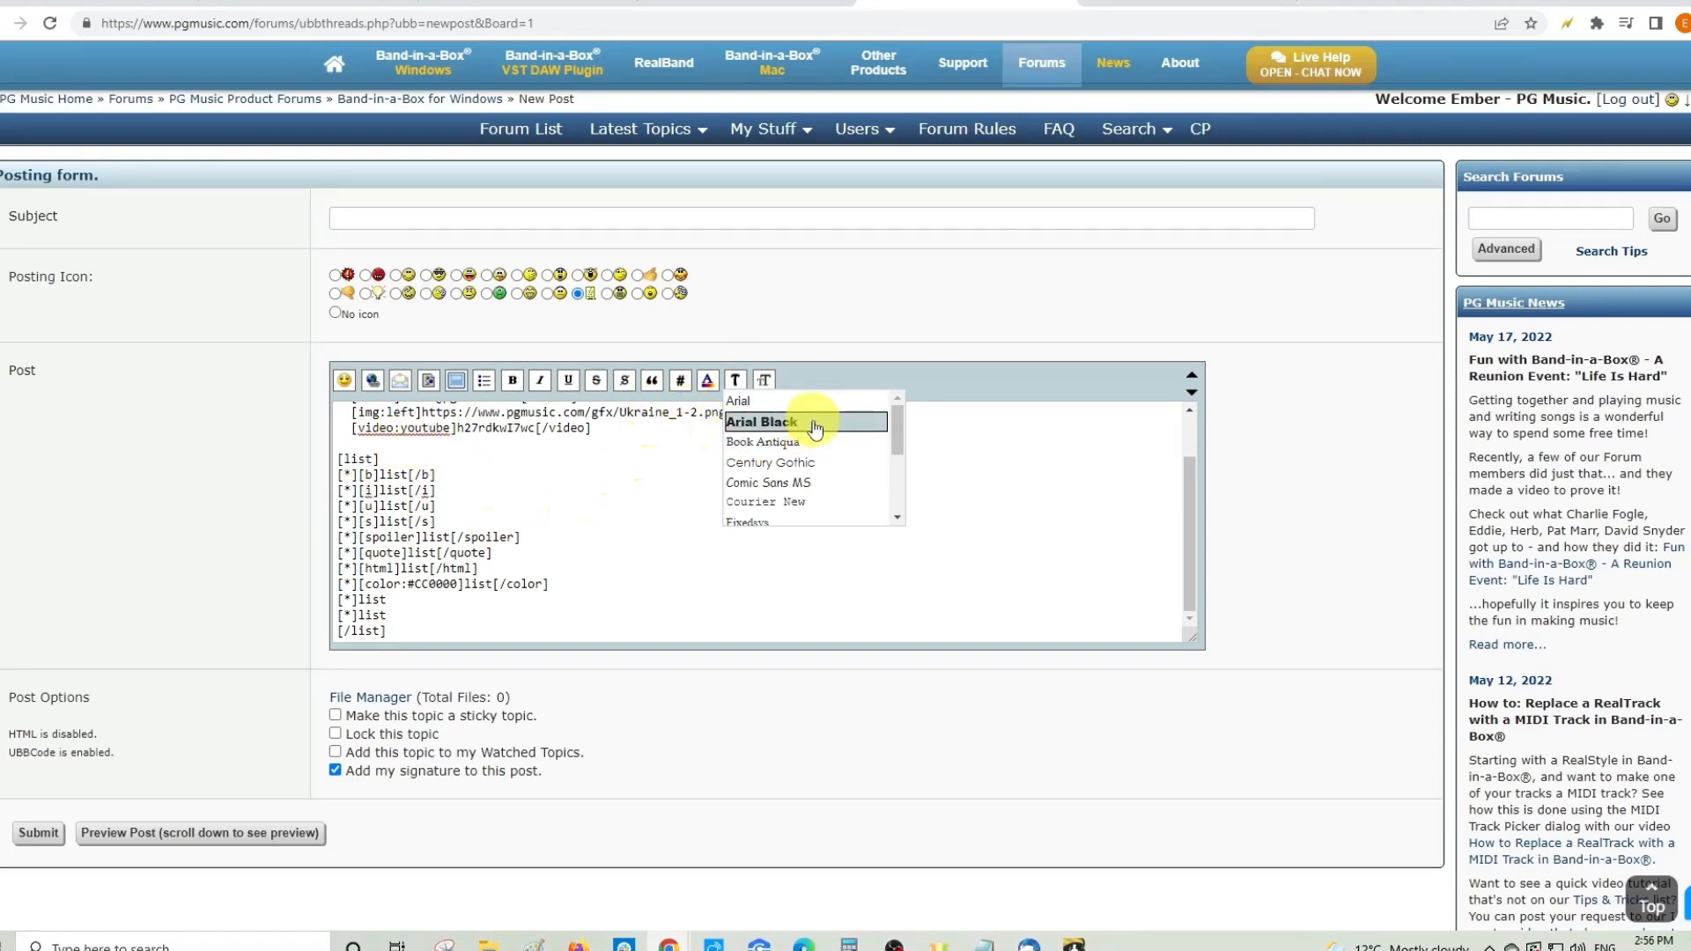
scroll(815, 480, down, 2)
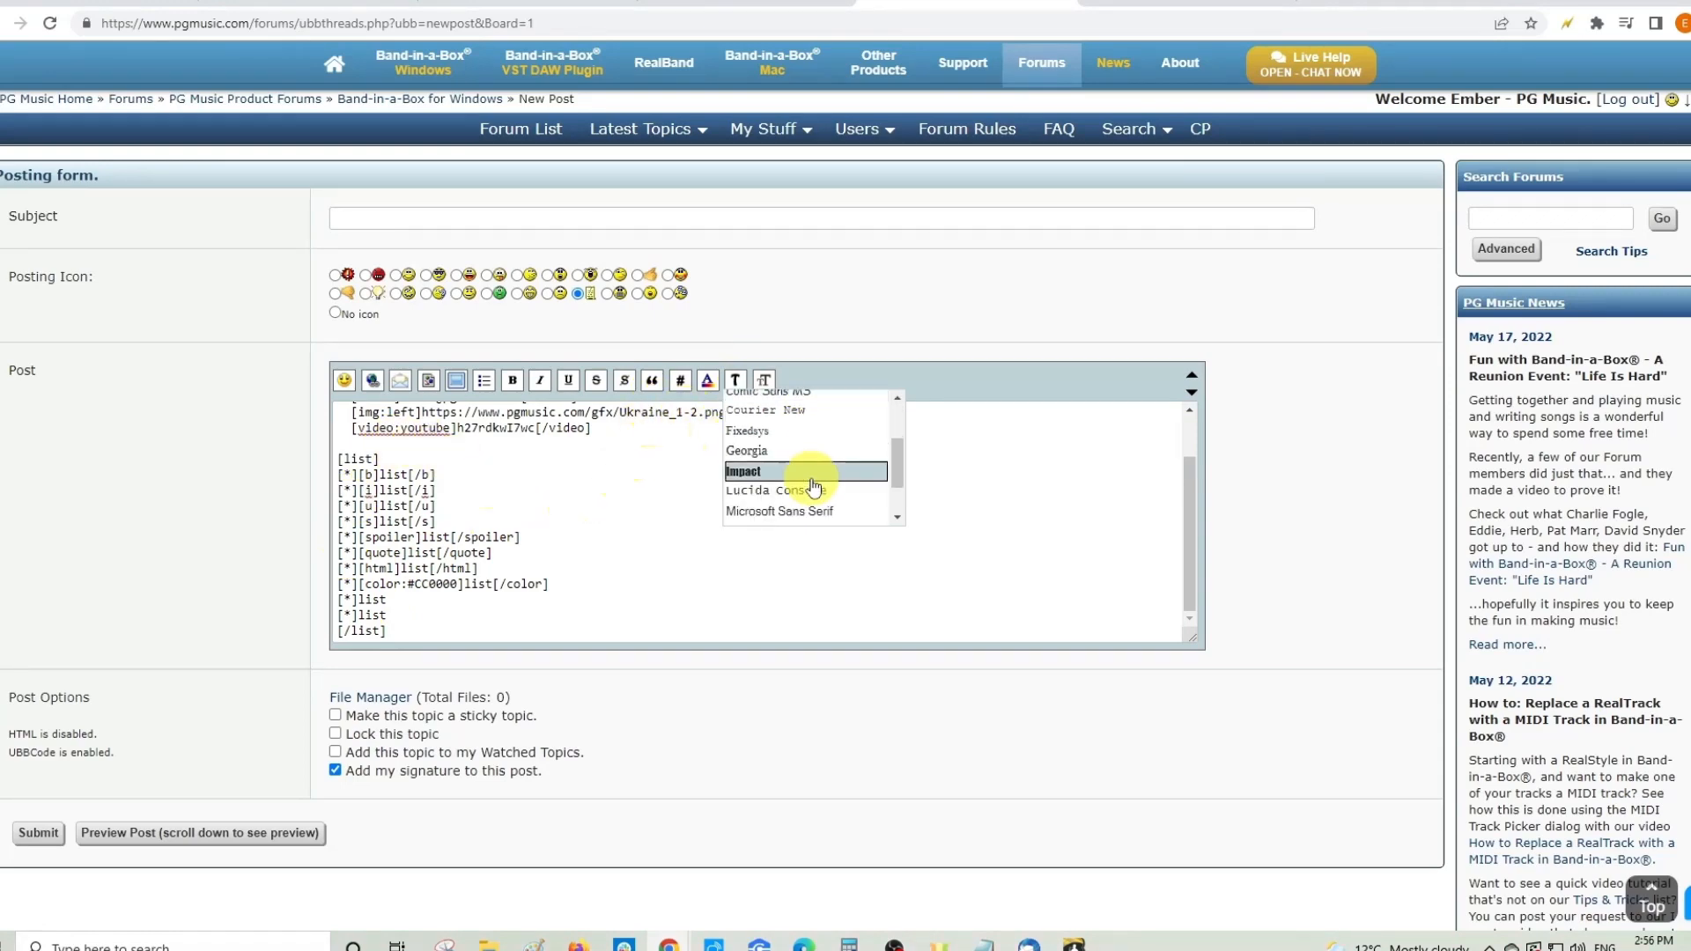
scroll(814, 486, down, 3)
scroll(775, 506, up, 4)
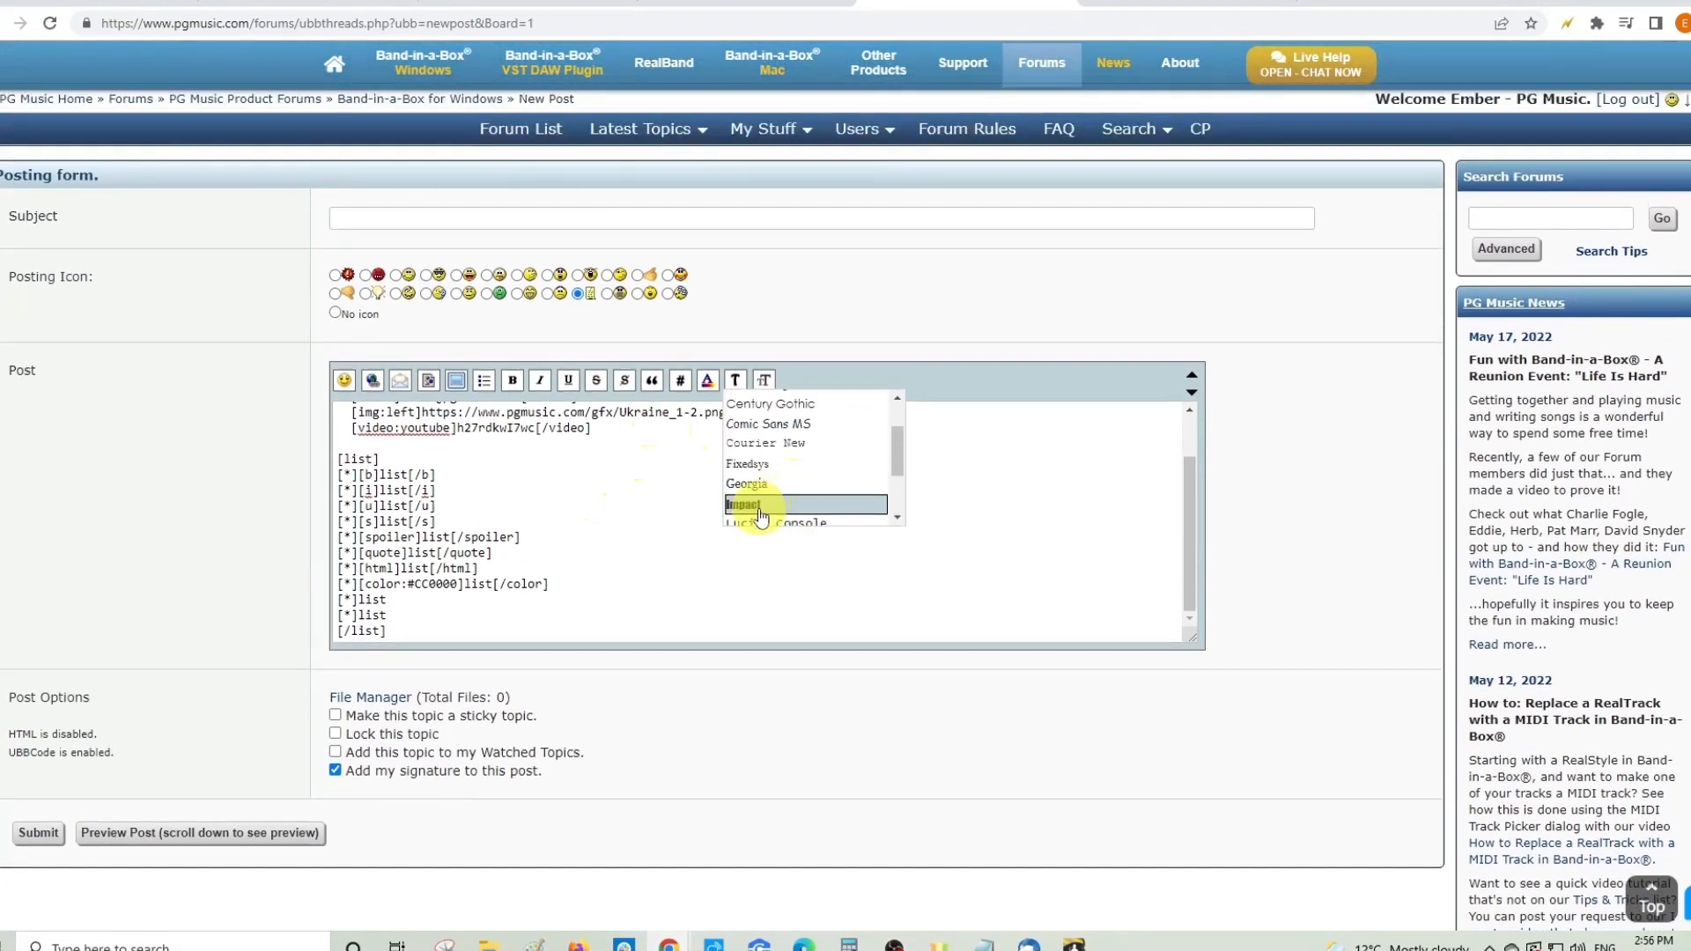
click(756, 506)
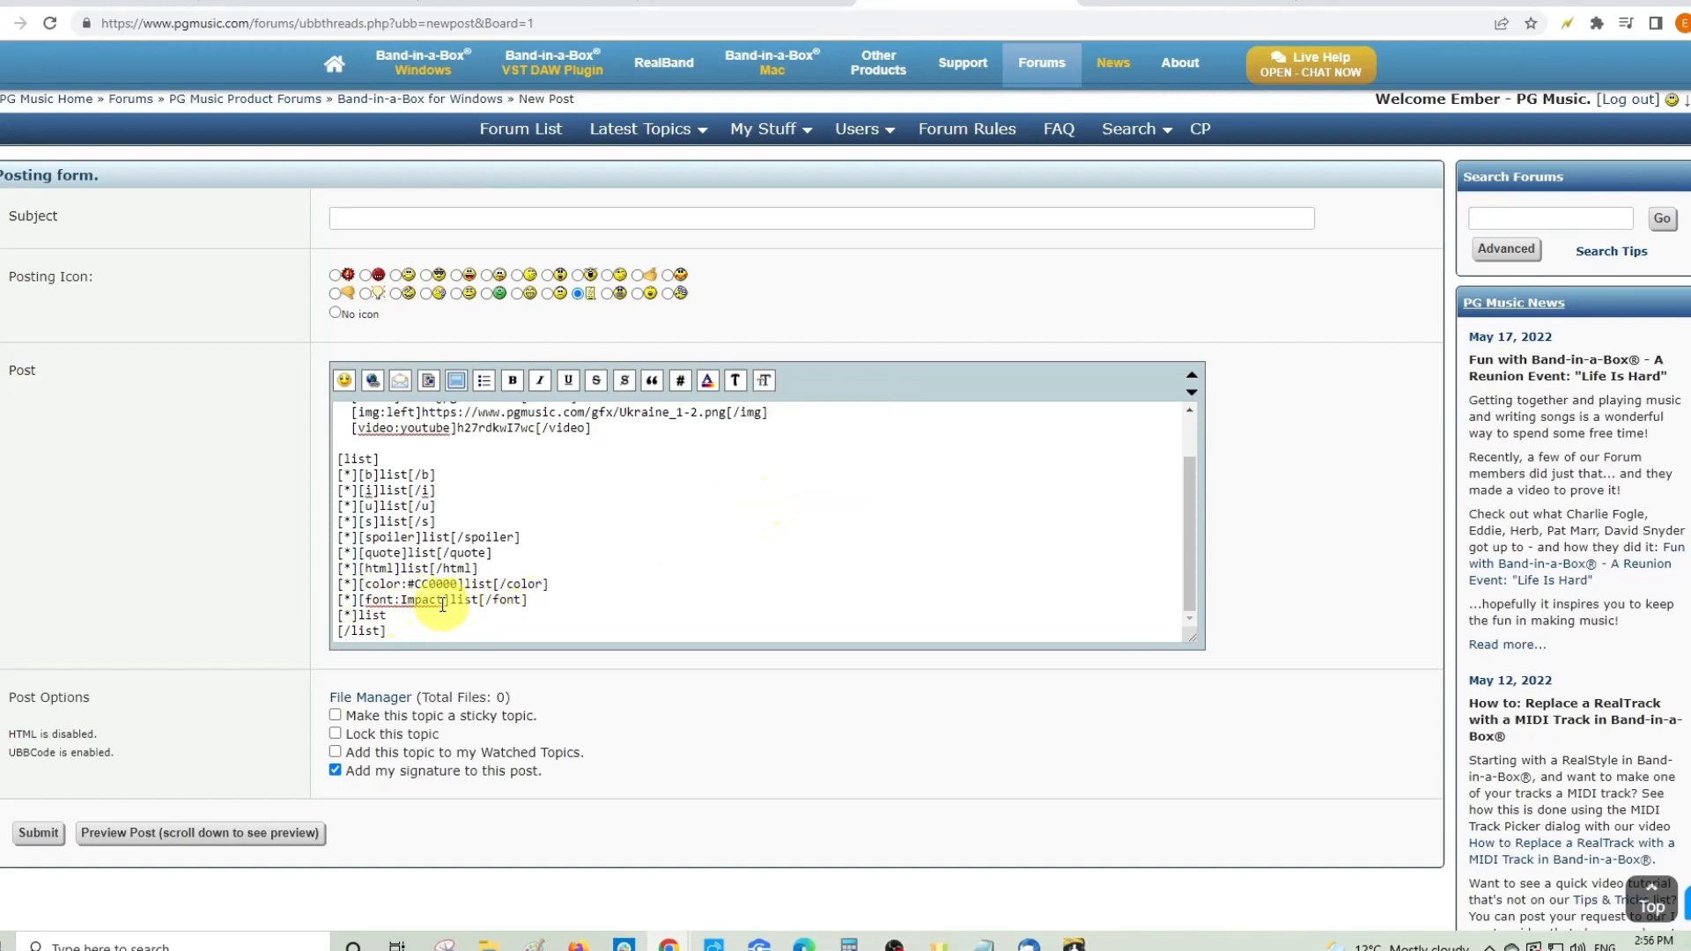
- Make the tenth list item 26pt
drag(394, 616, 365, 616)
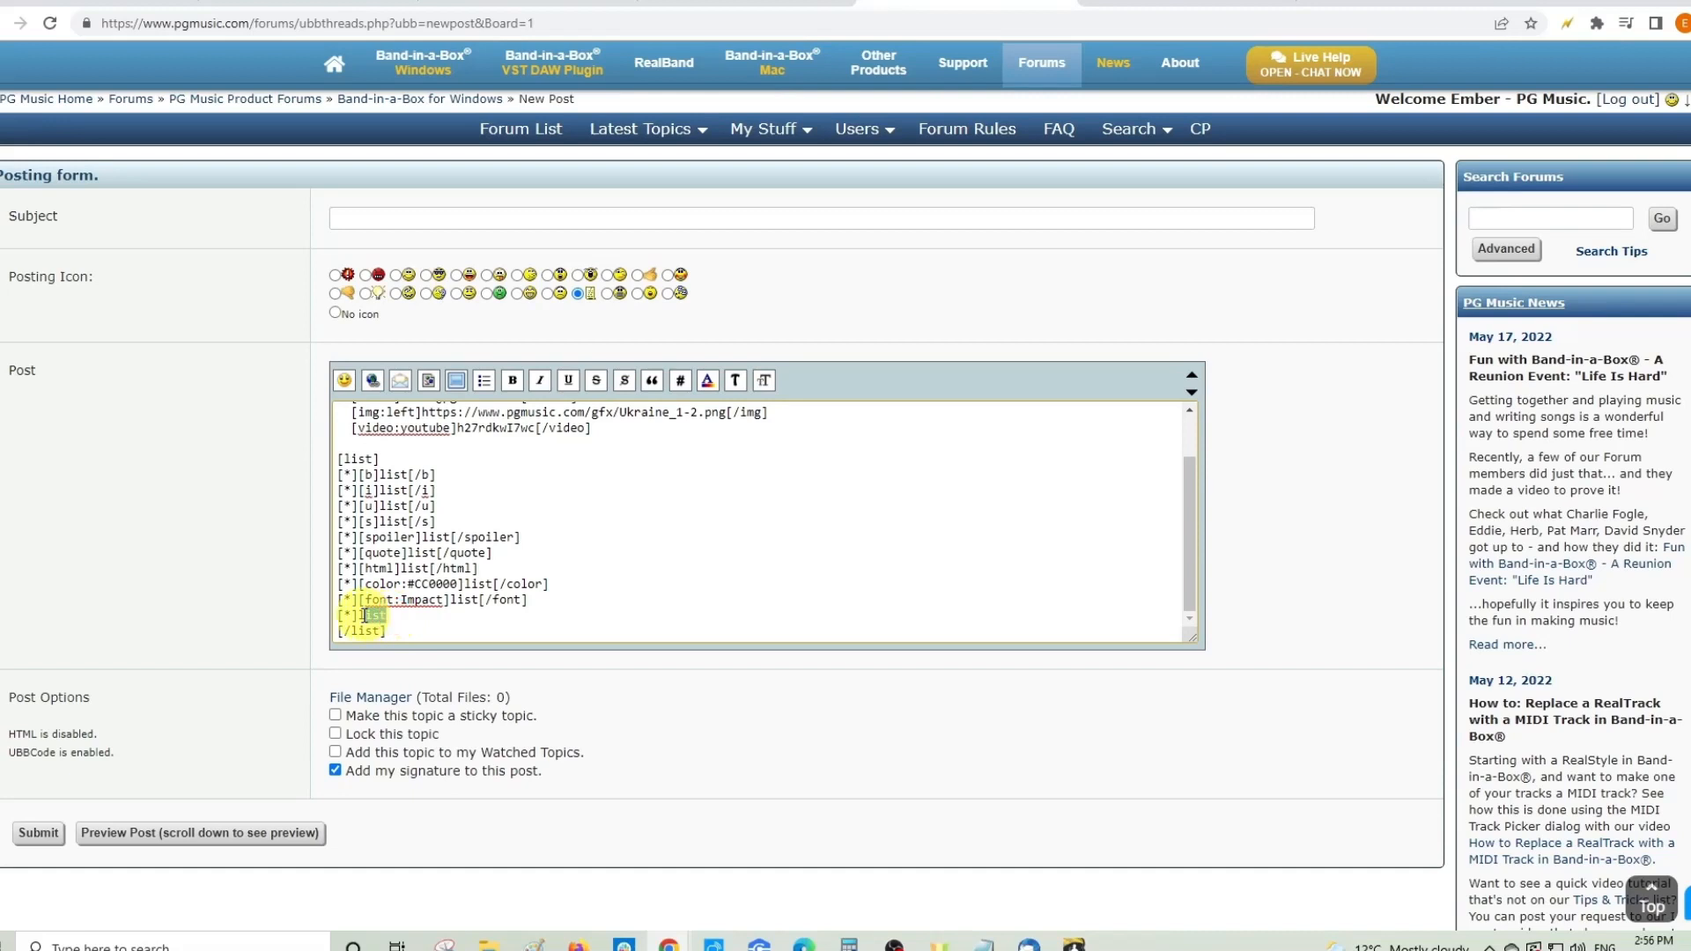
click(764, 380)
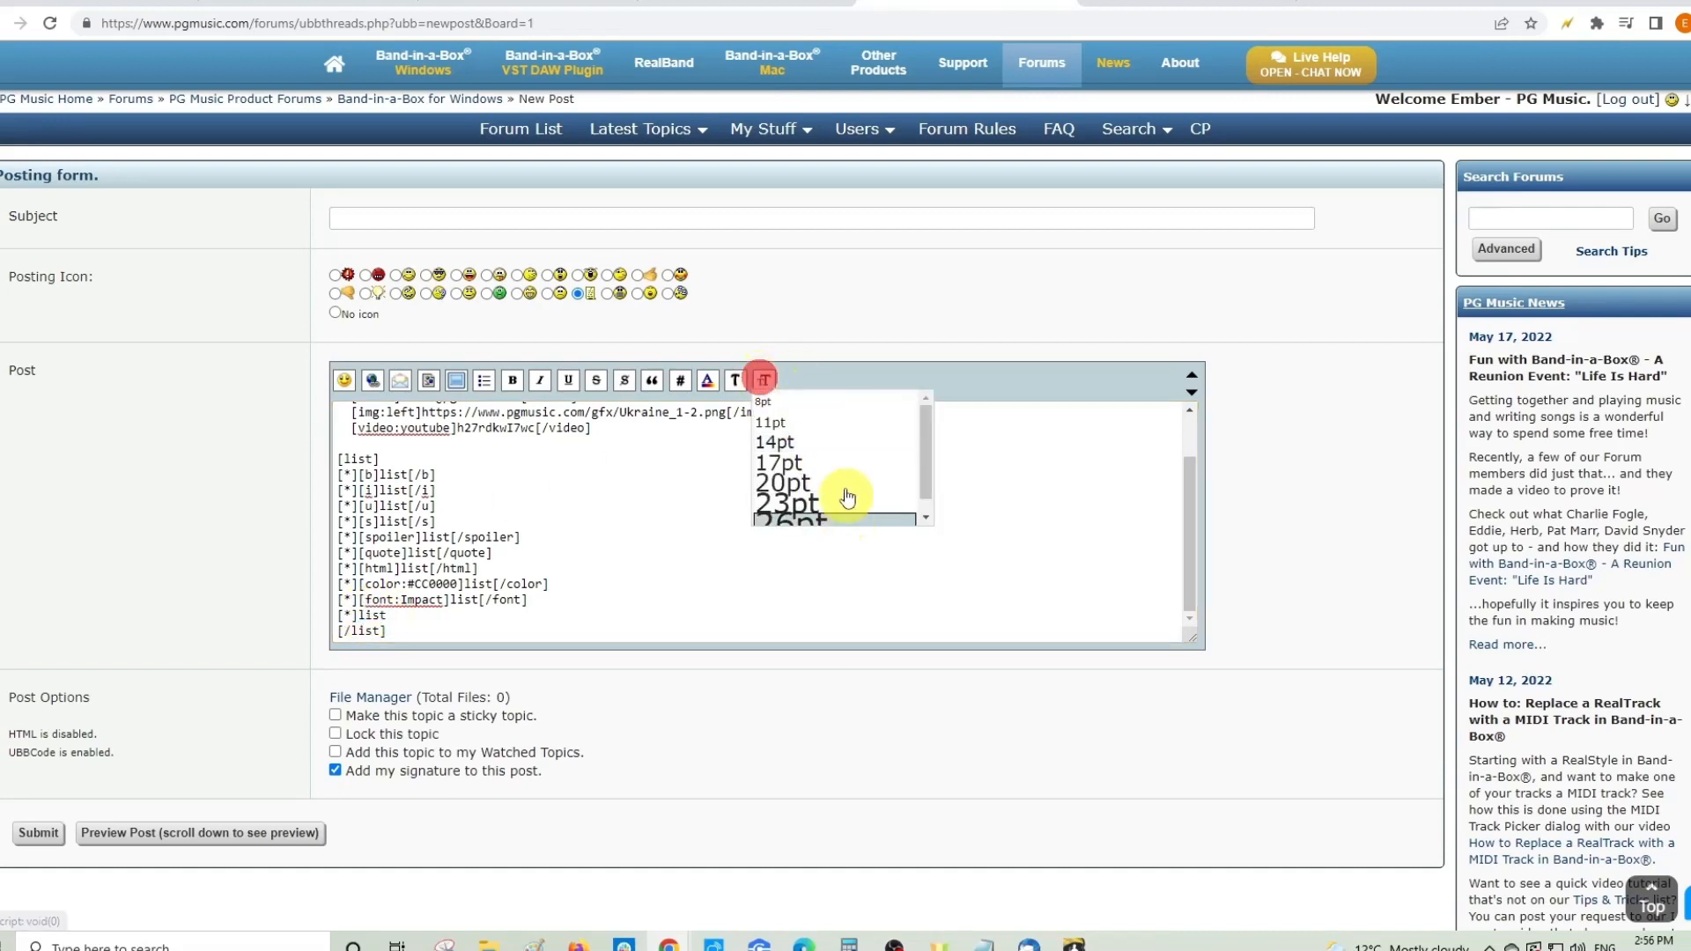
click(784, 504)
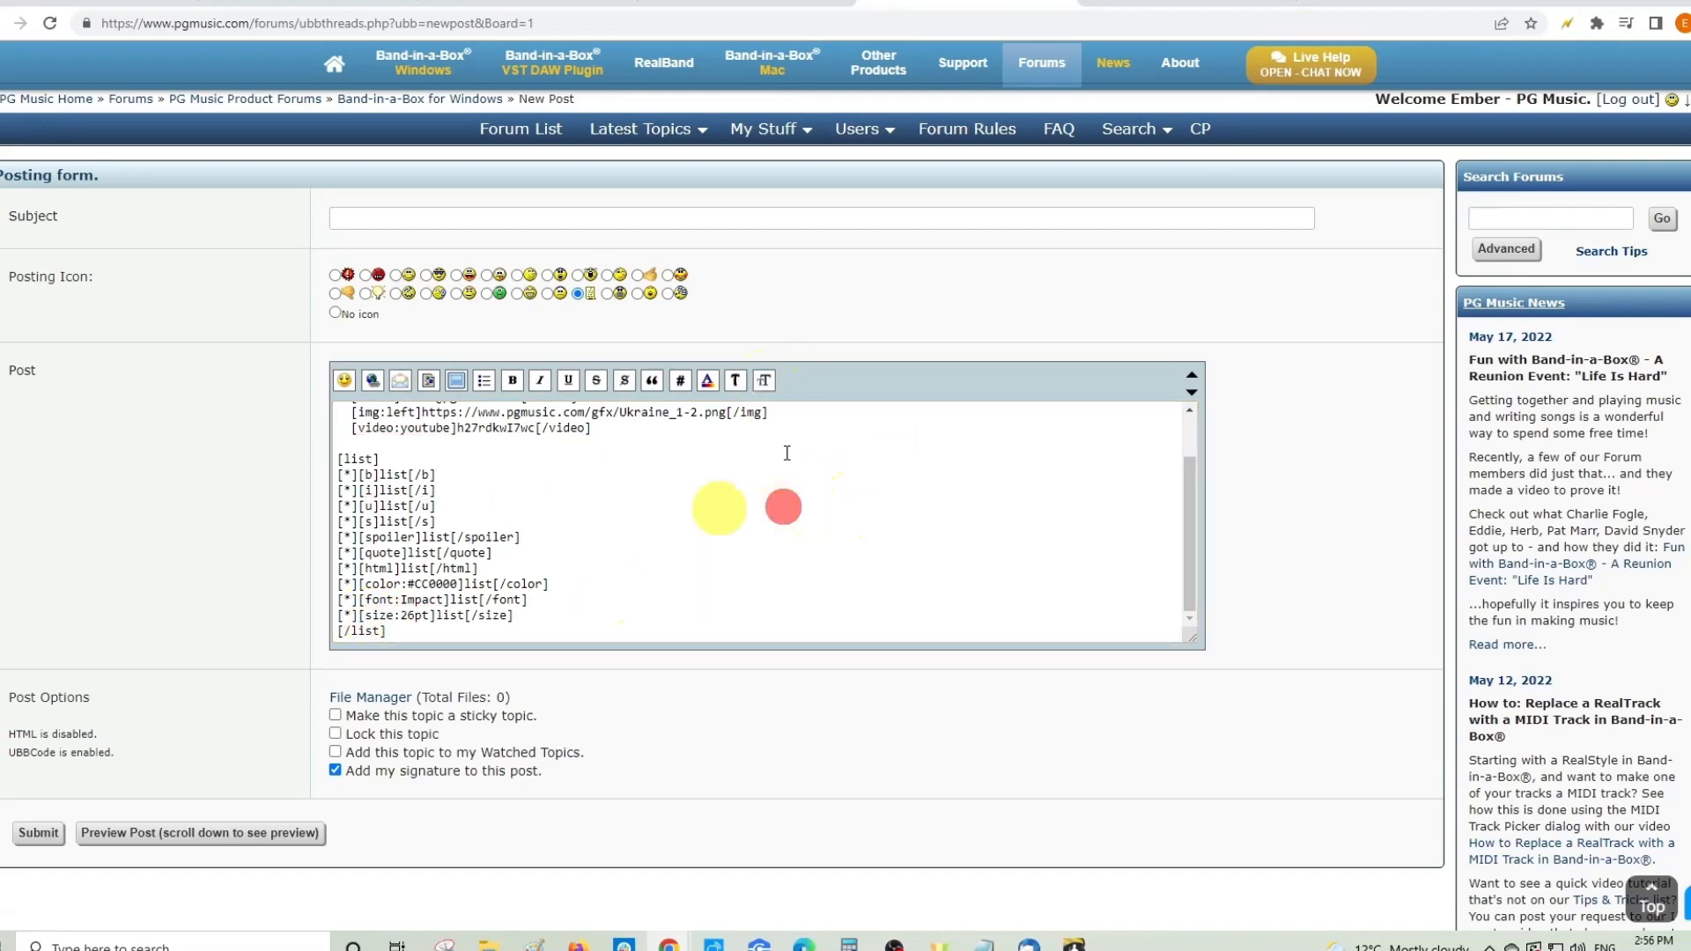
click(775, 380)
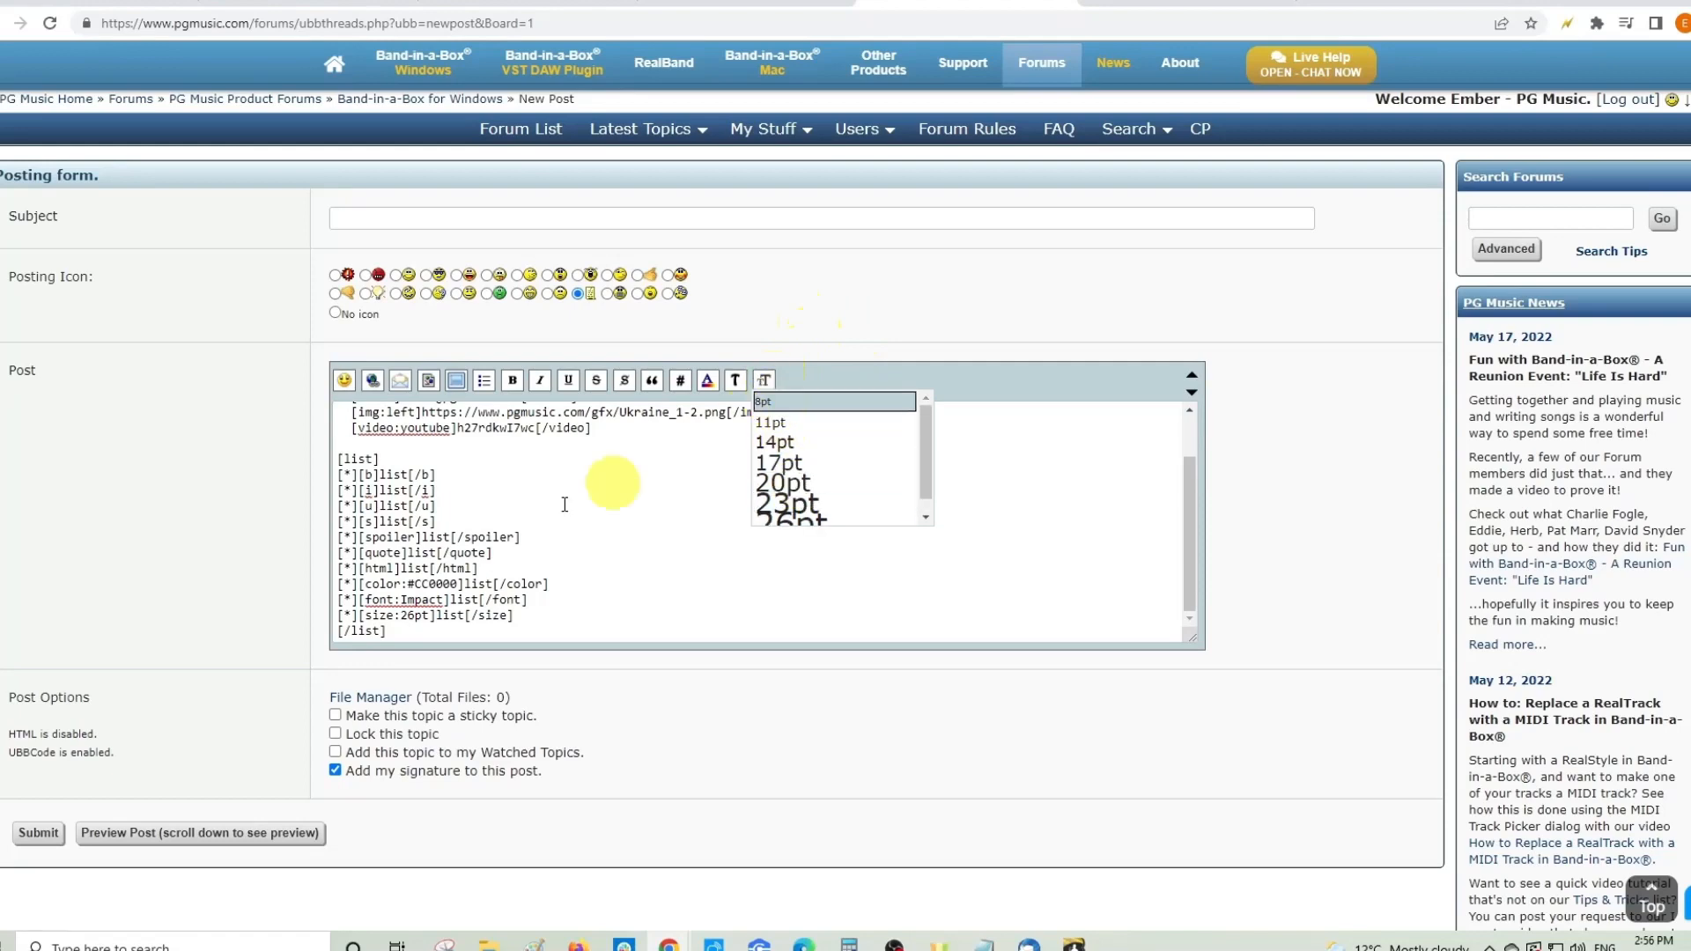
click(529, 575)
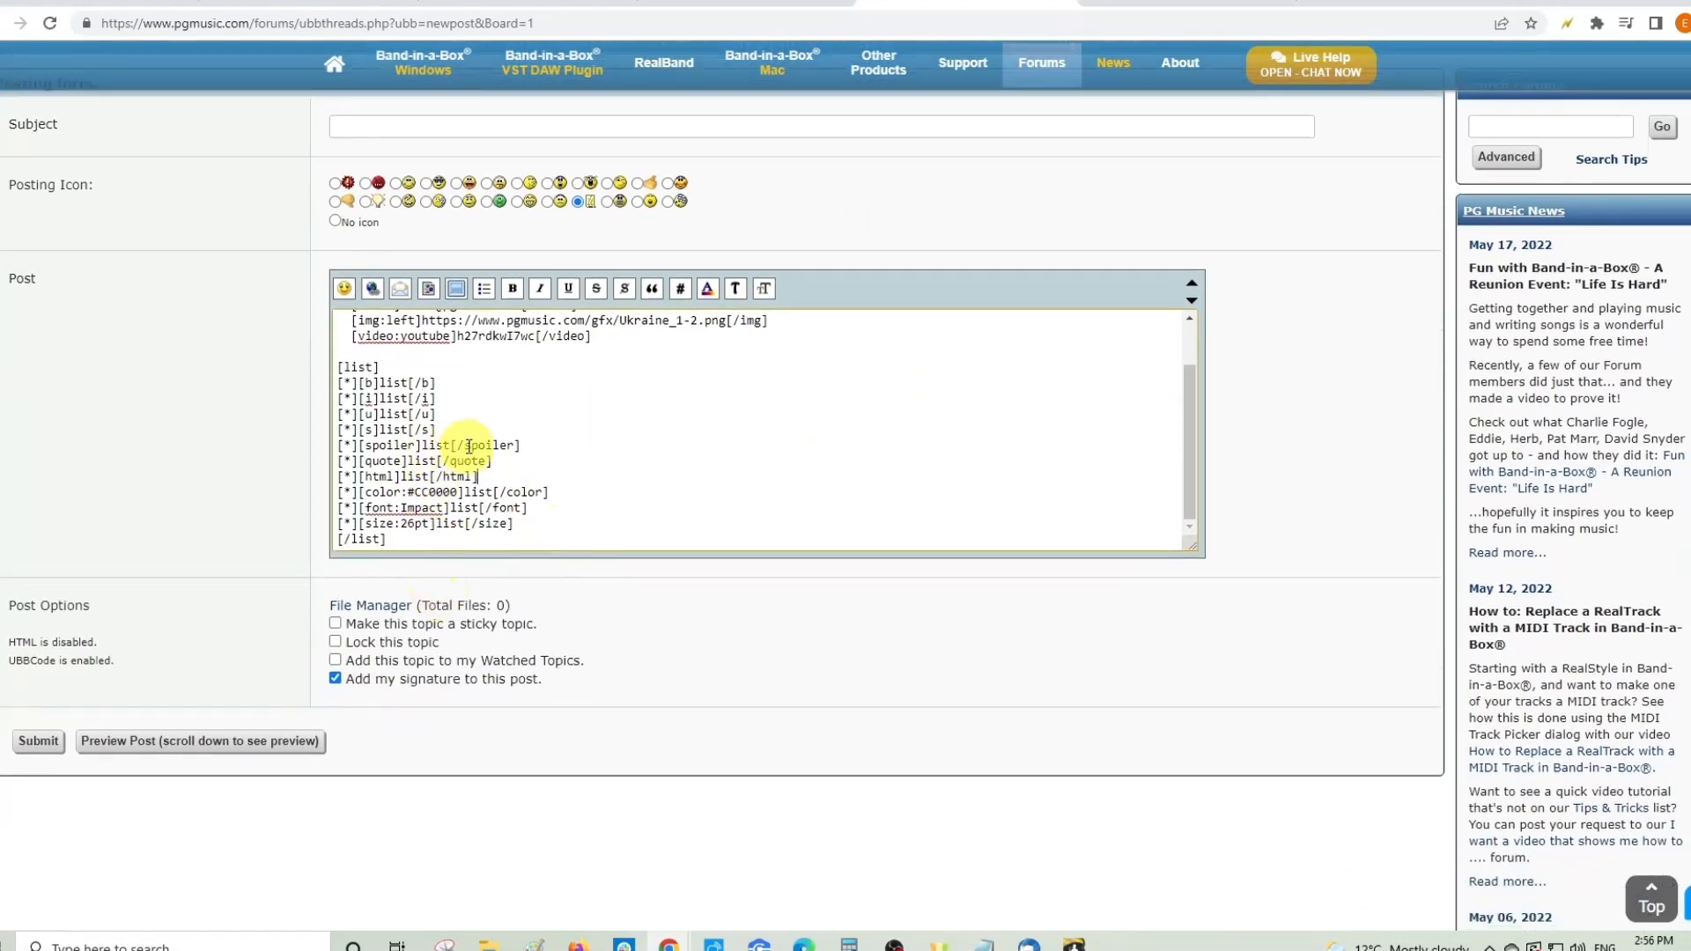
- Preview the post, scroll through the rendered video and formatted list, and reveal the spoiler text
click(144, 832)
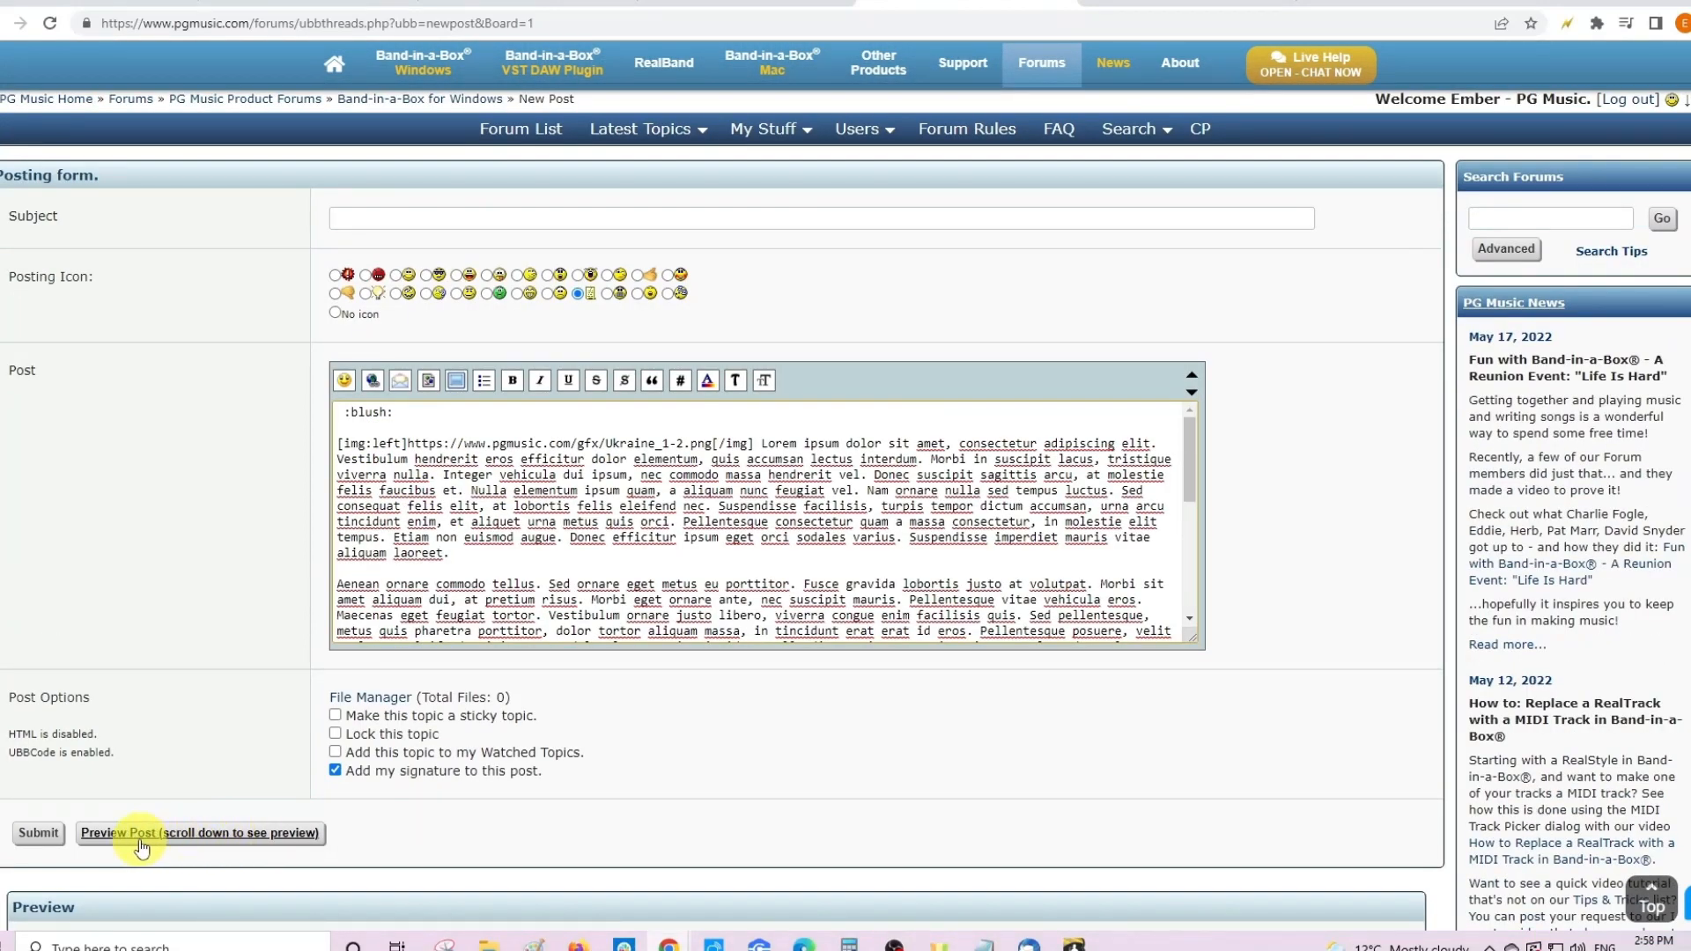
scroll(214, 837, down, 3)
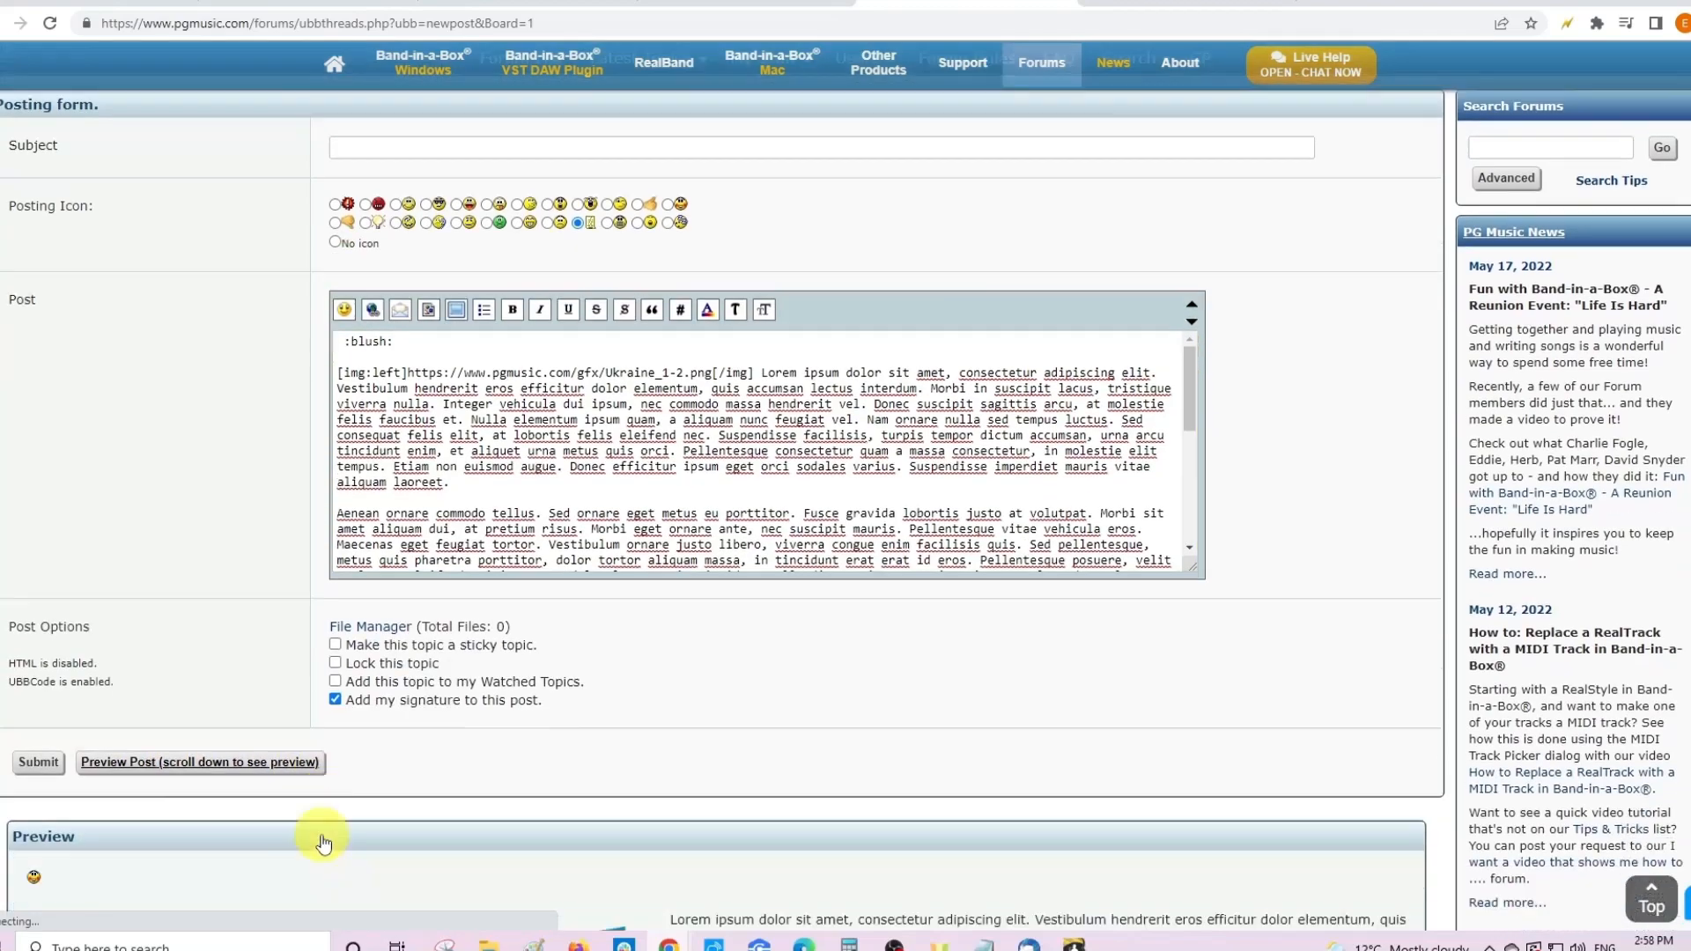
scroll(278, 687, down, 9)
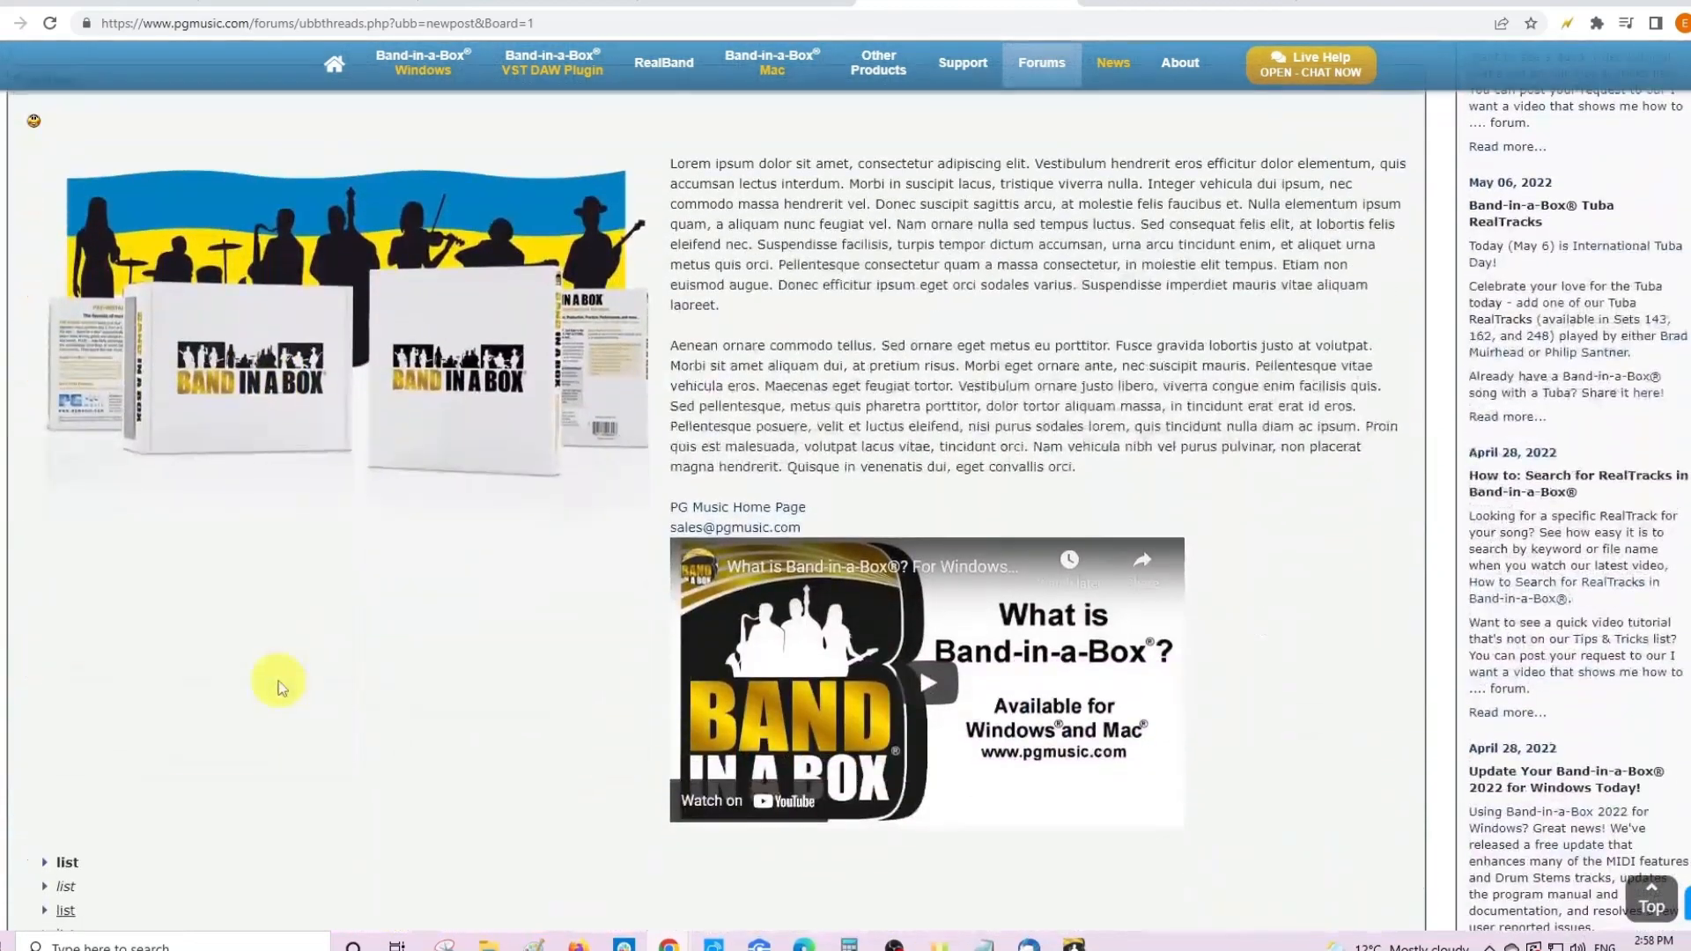
scroll(276, 689, up, 4)
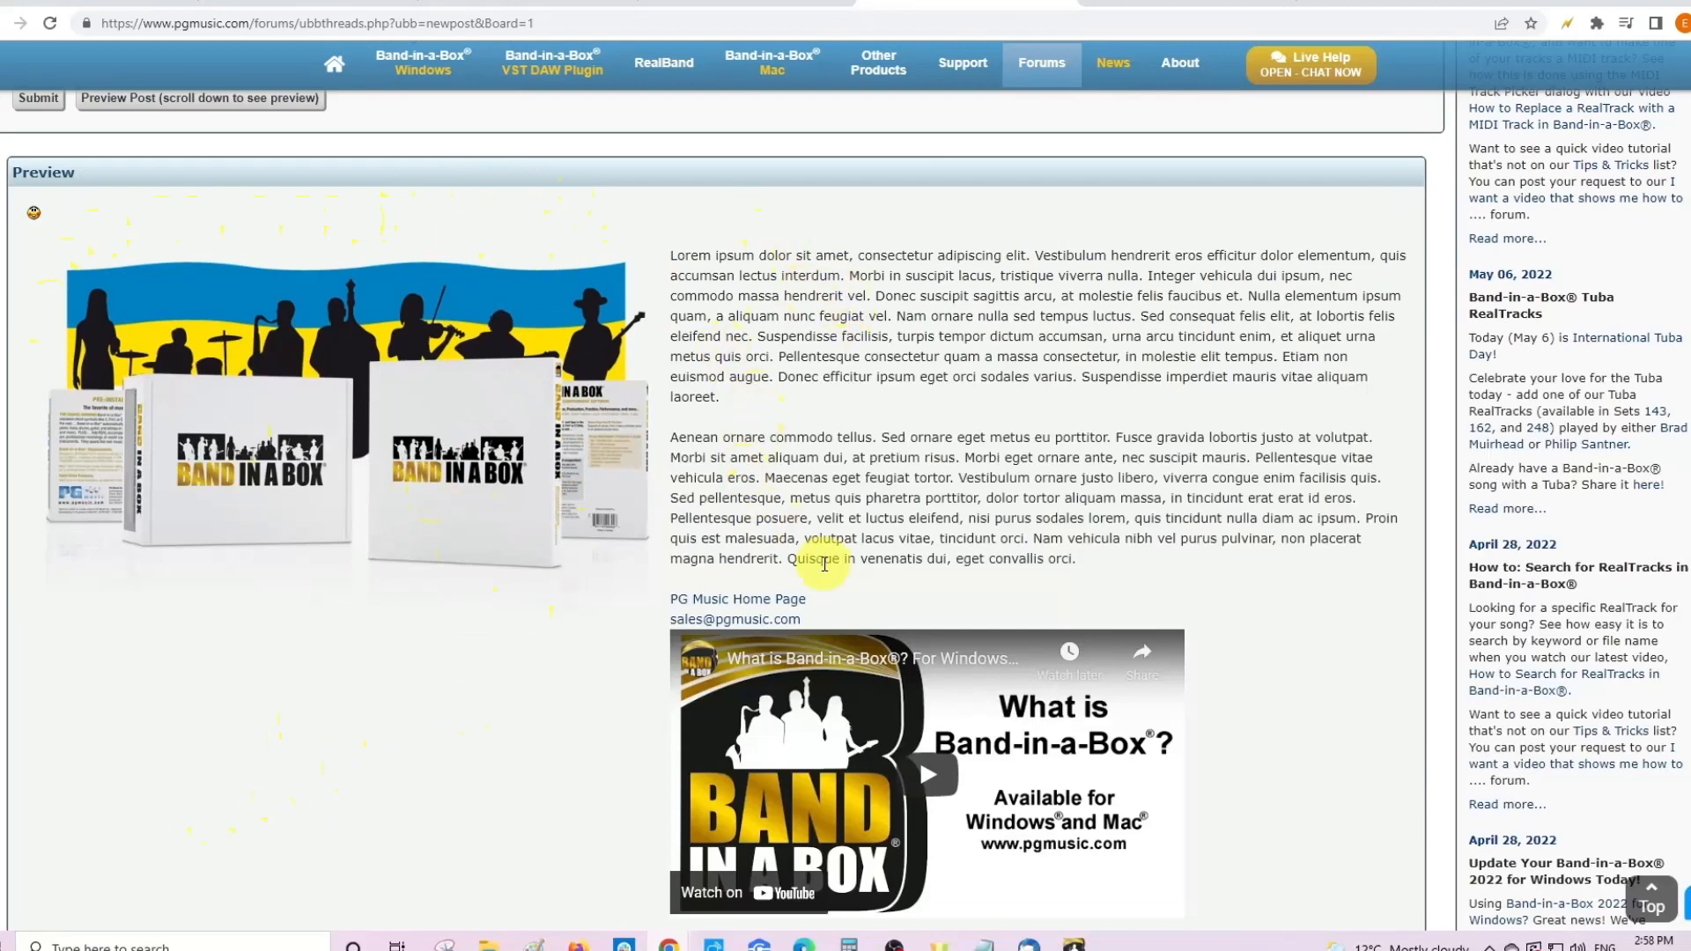
scroll(451, 643, up, 2)
scroll(736, 525, down, 3)
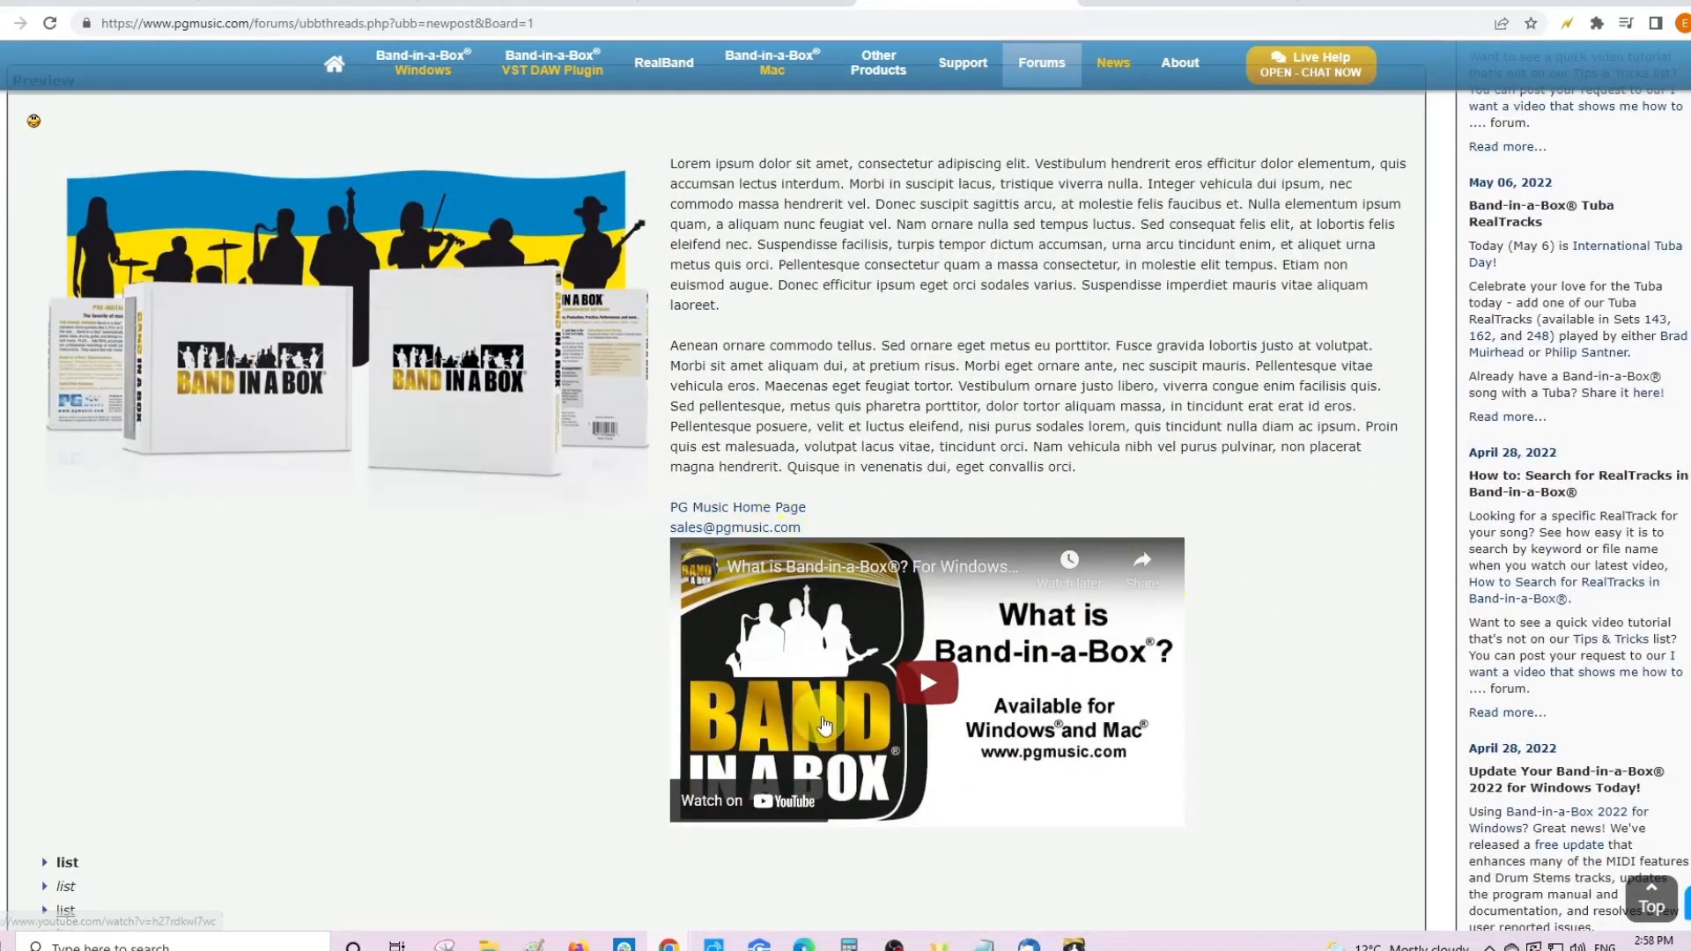
scroll(72, 553, down, 5)
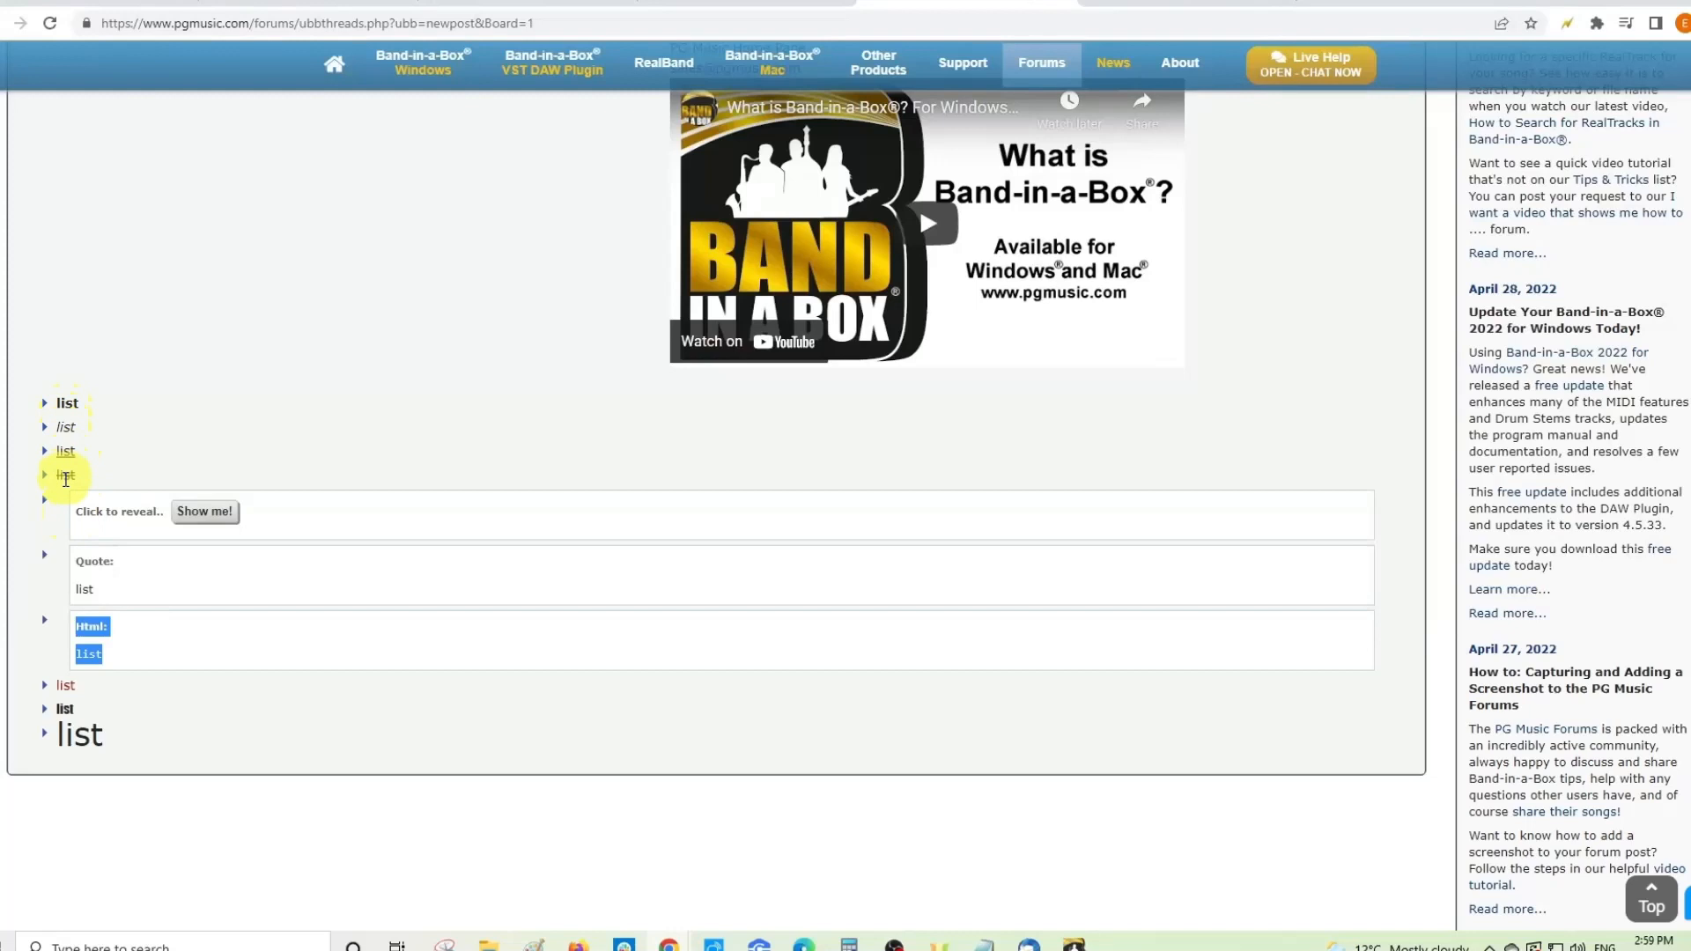
click(194, 514)
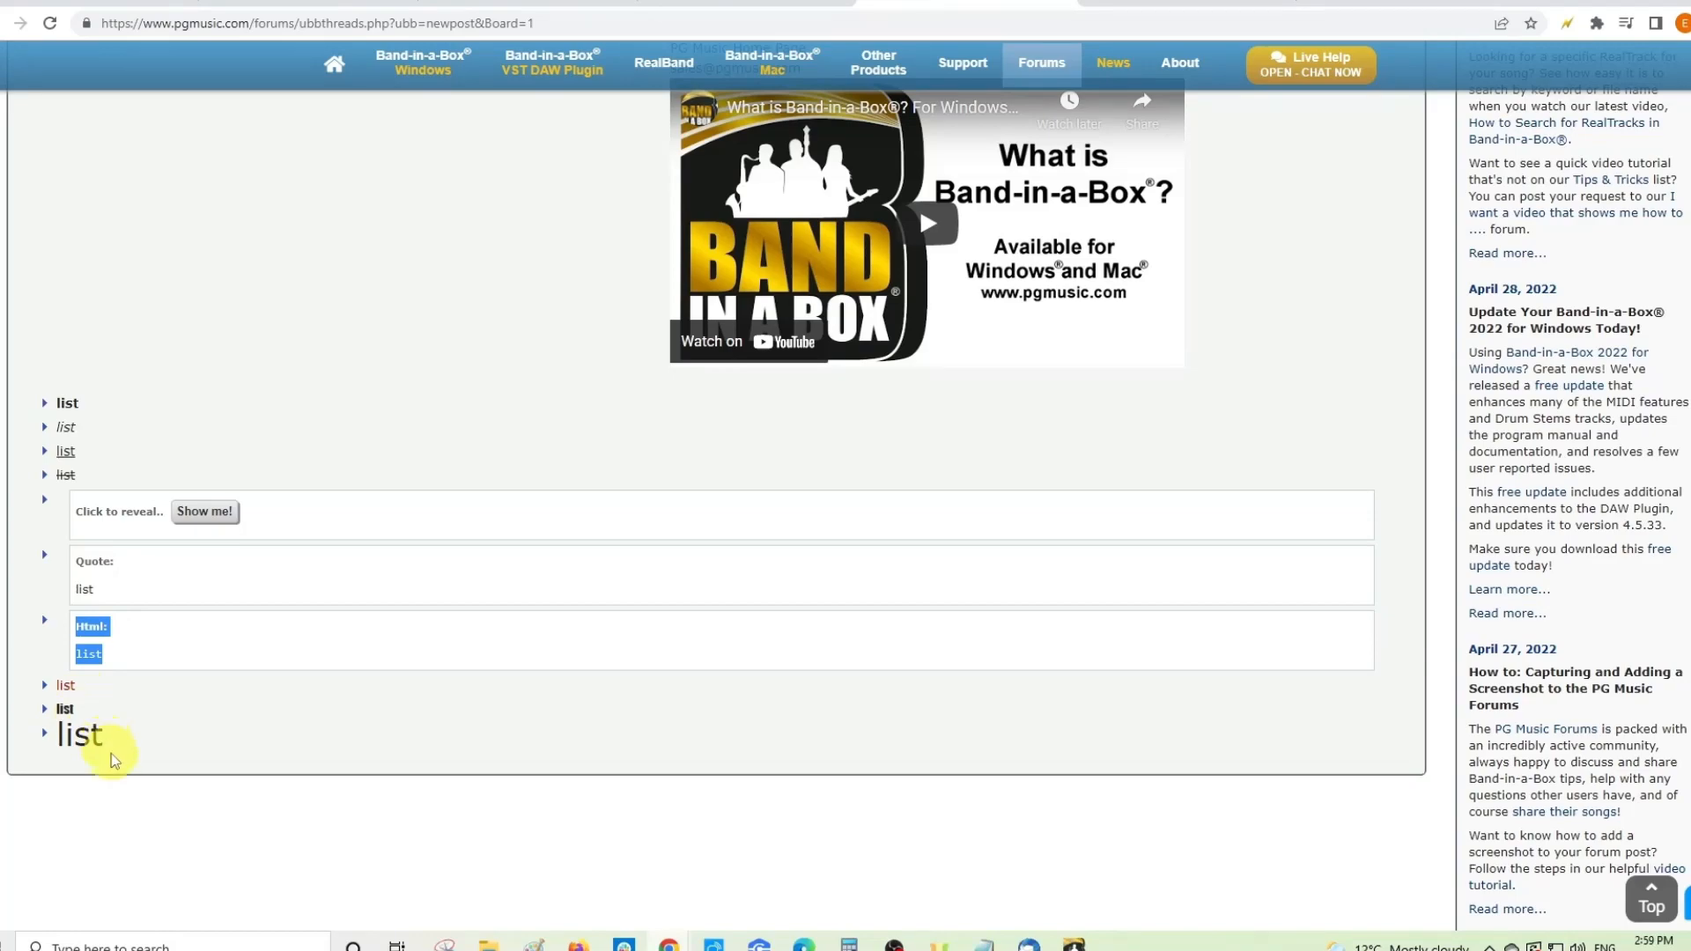
scroll(111, 752, up, 15)
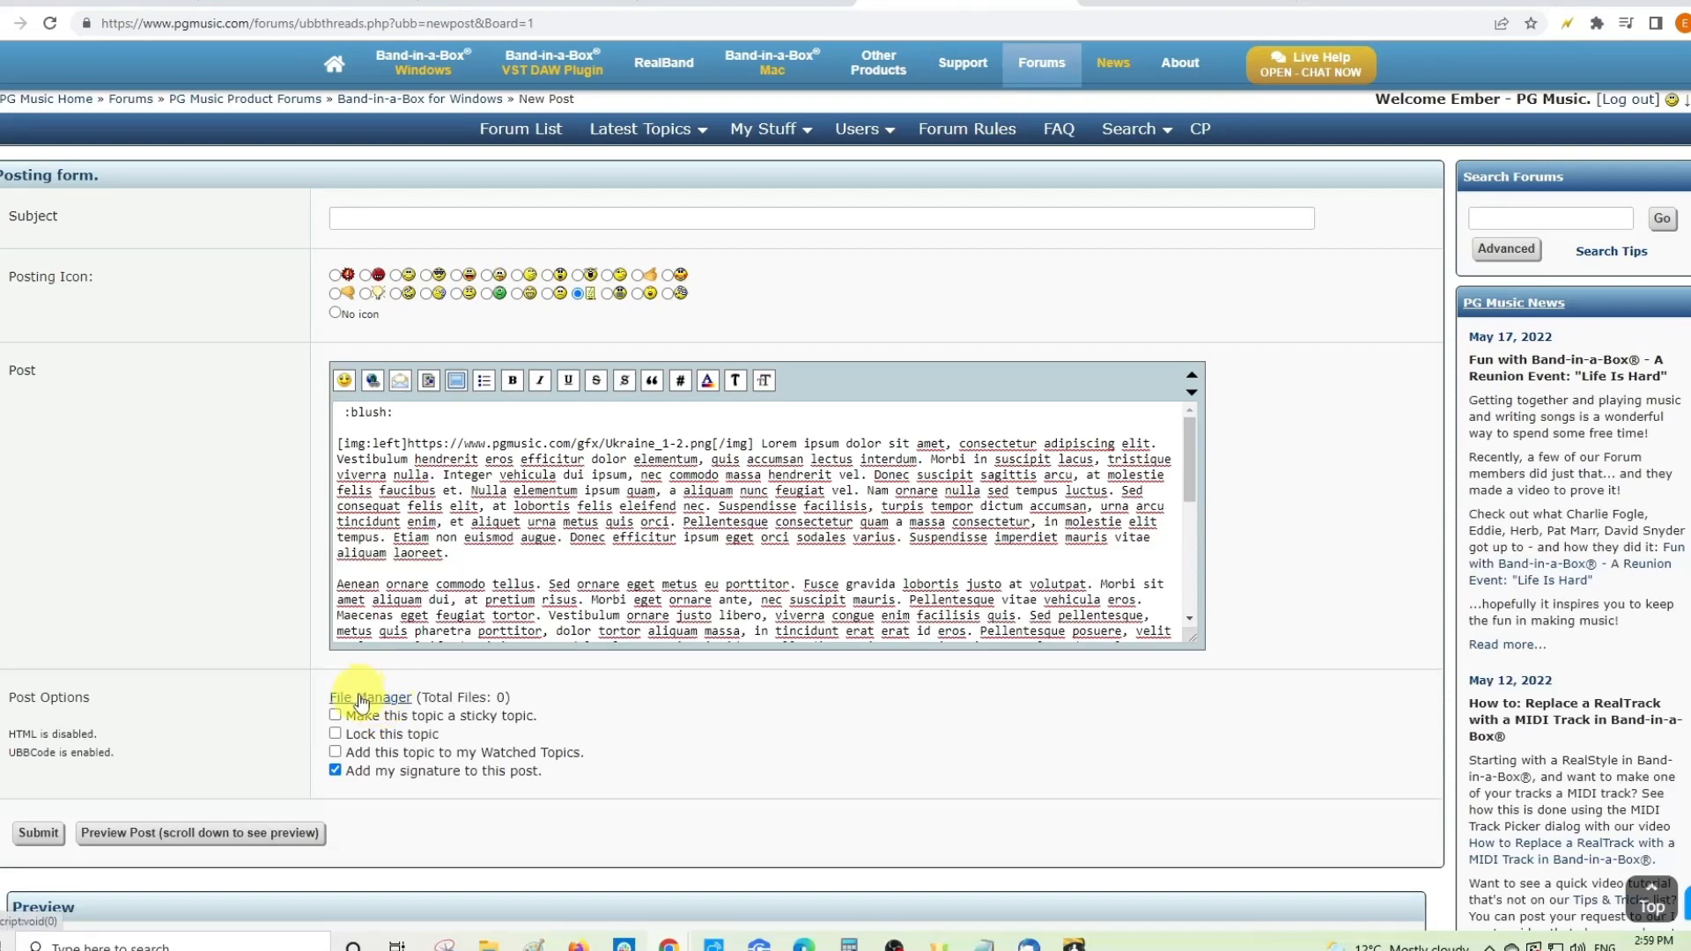
click(378, 703)
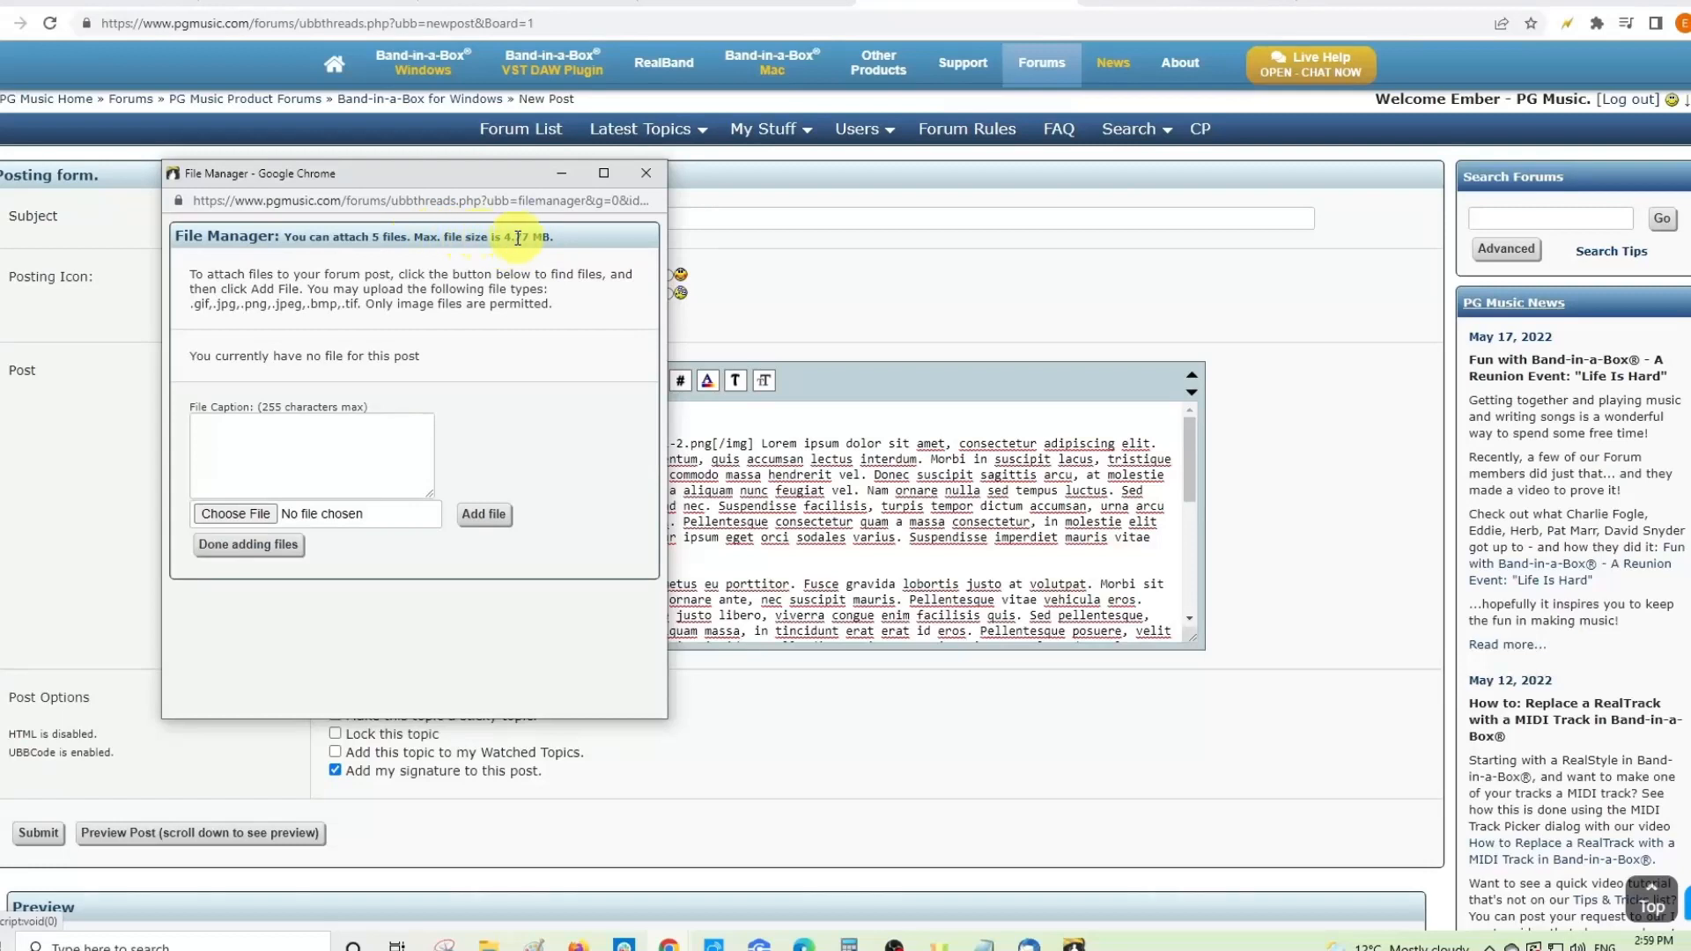
drag(506, 238, 530, 238)
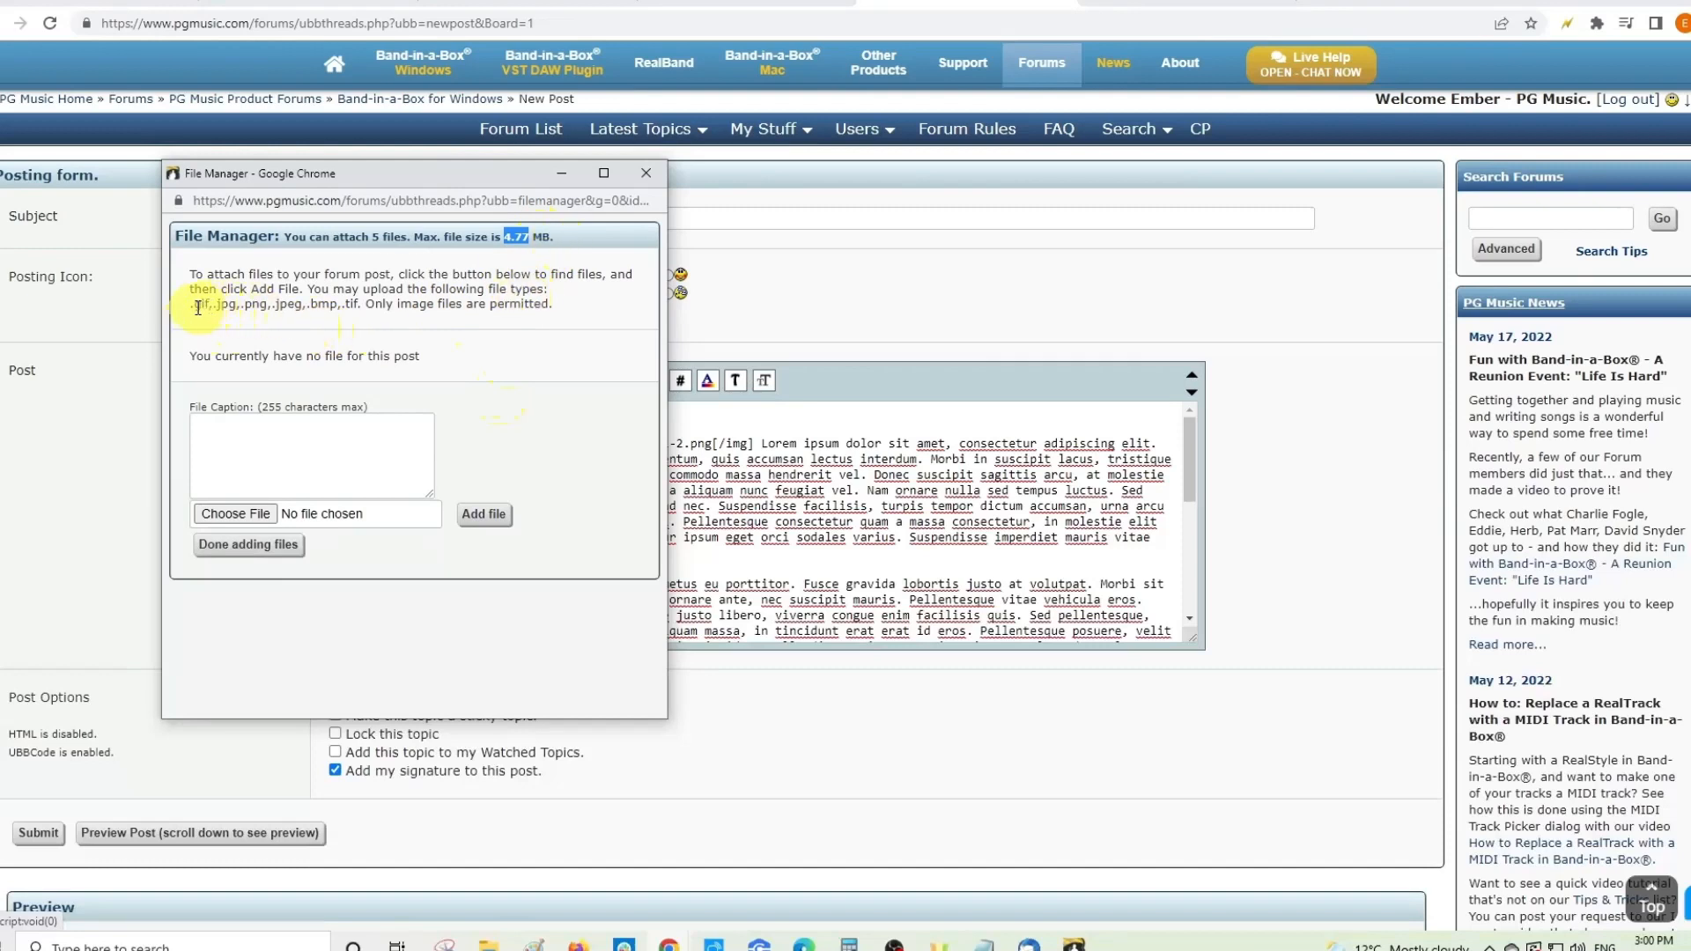
drag(190, 307, 362, 303)
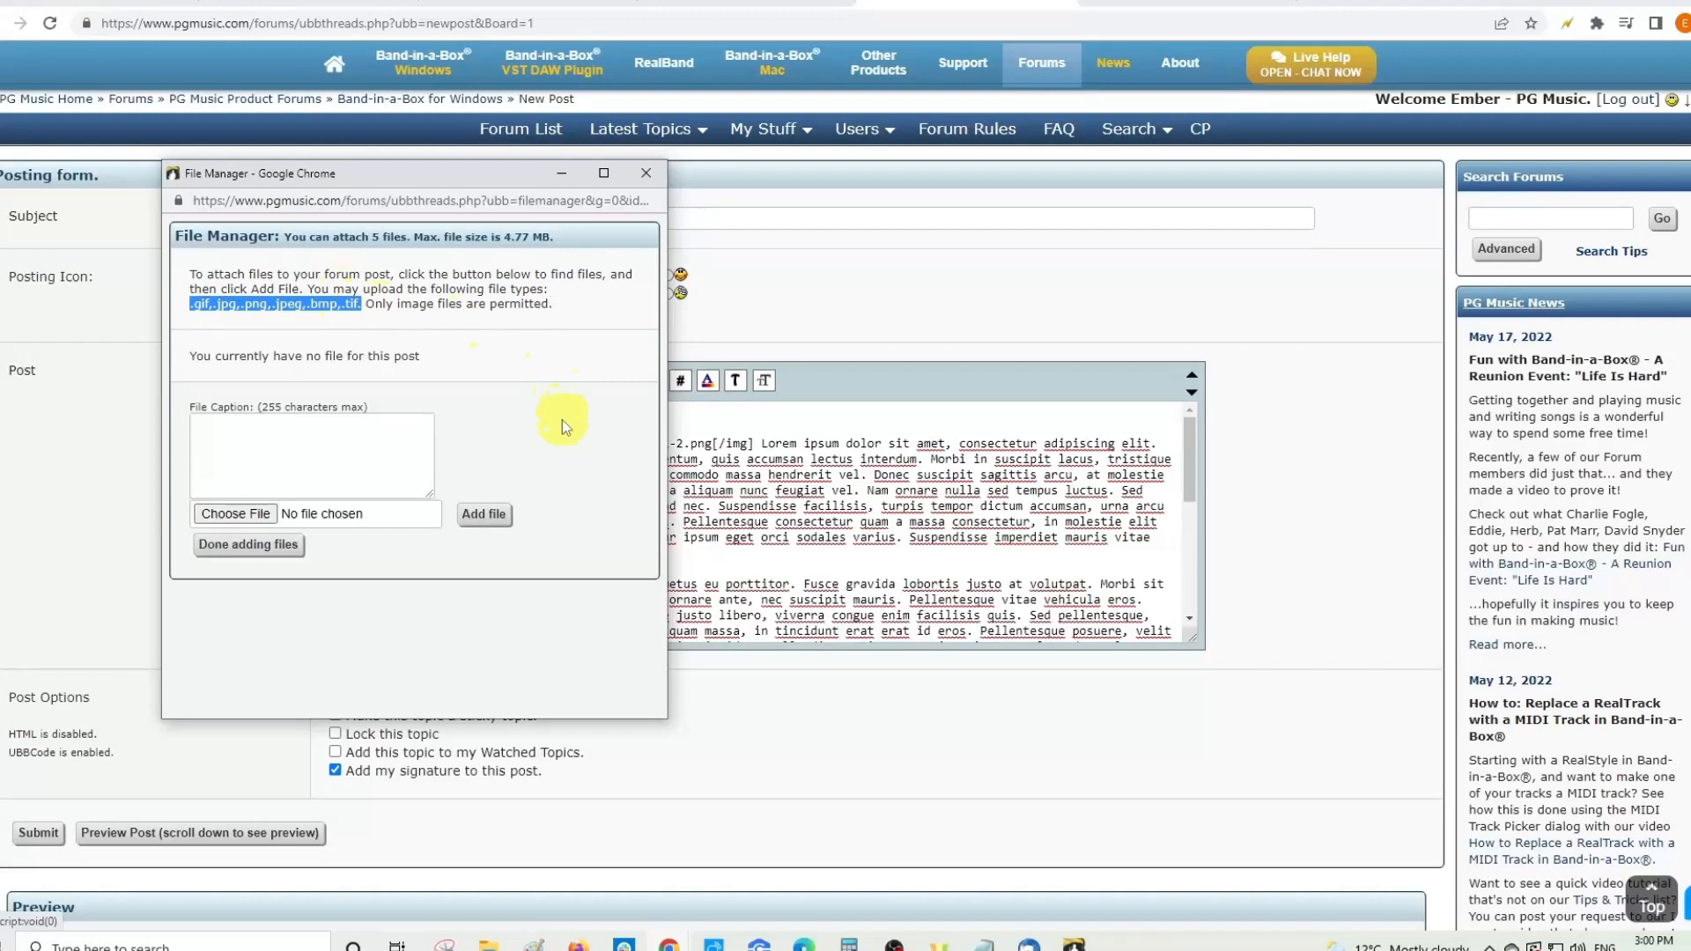
click(401, 354)
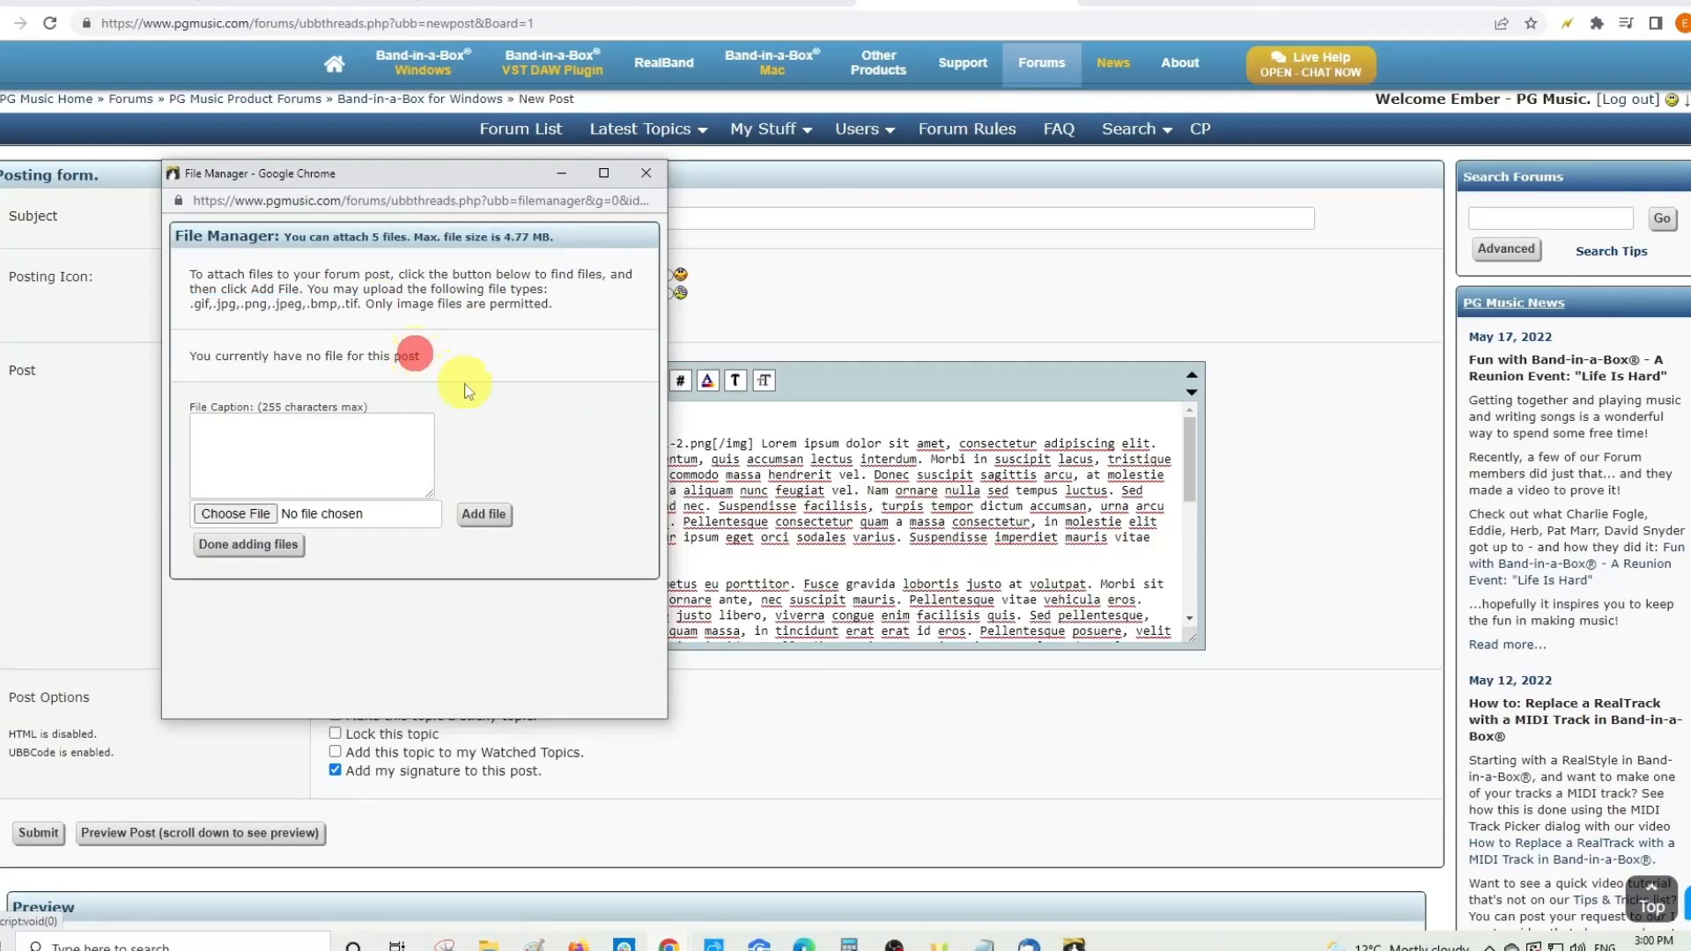
- Upload realtracks.PNG as an attachment, then remove it again
click(236, 520)
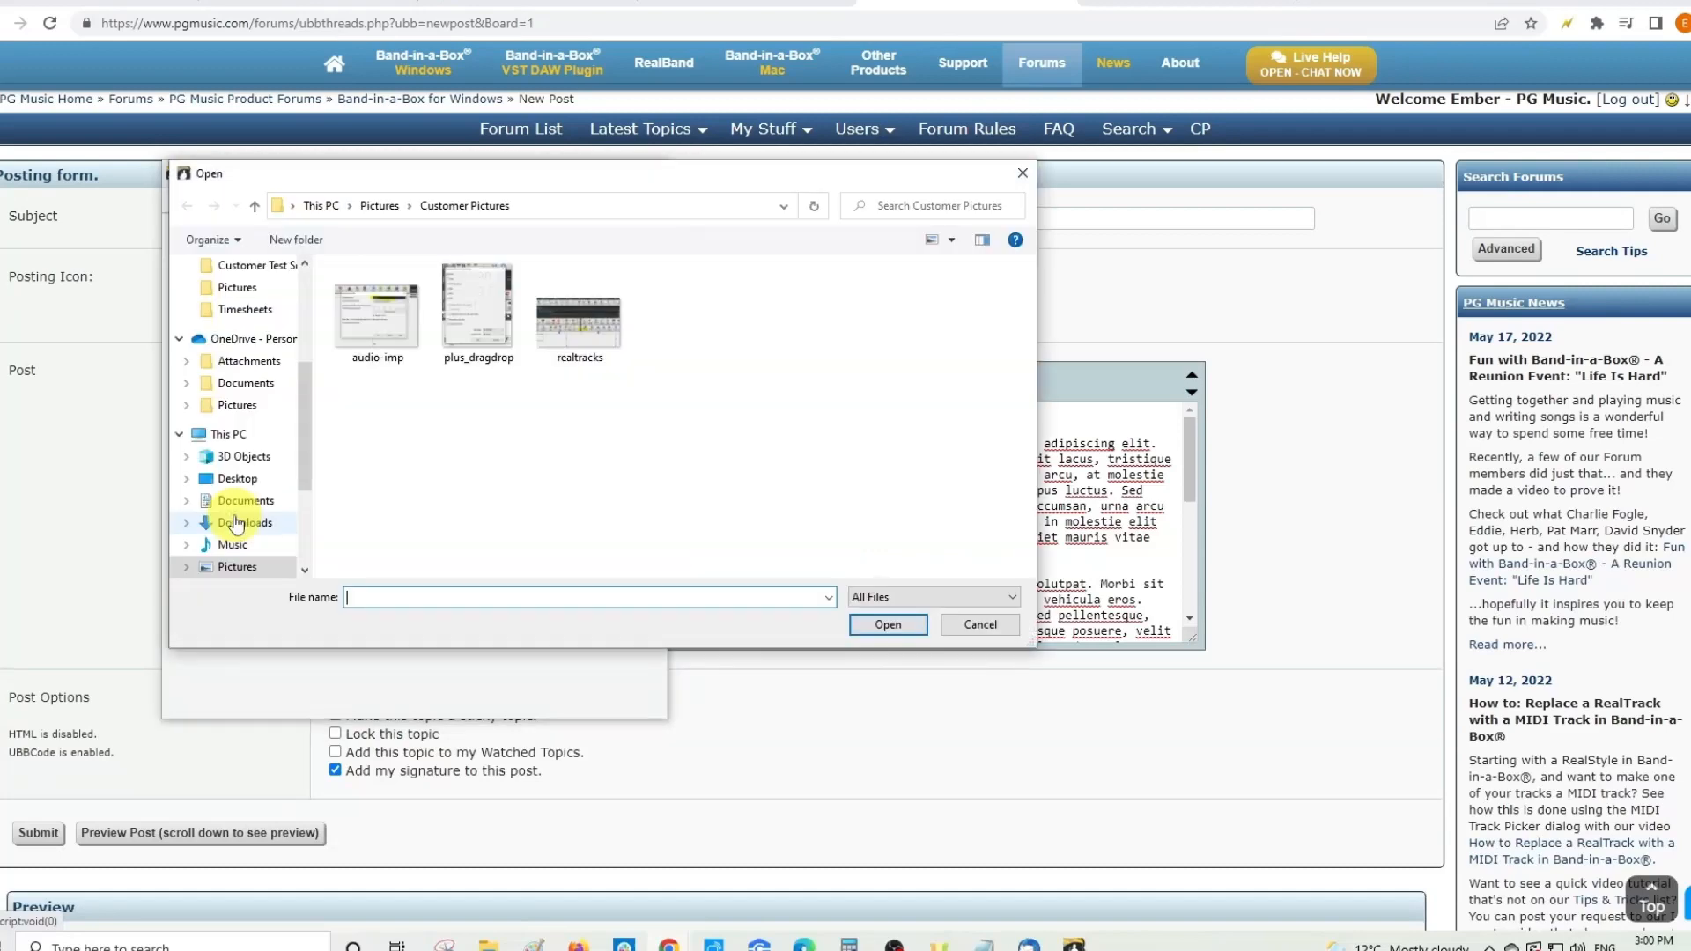
click(576, 352)
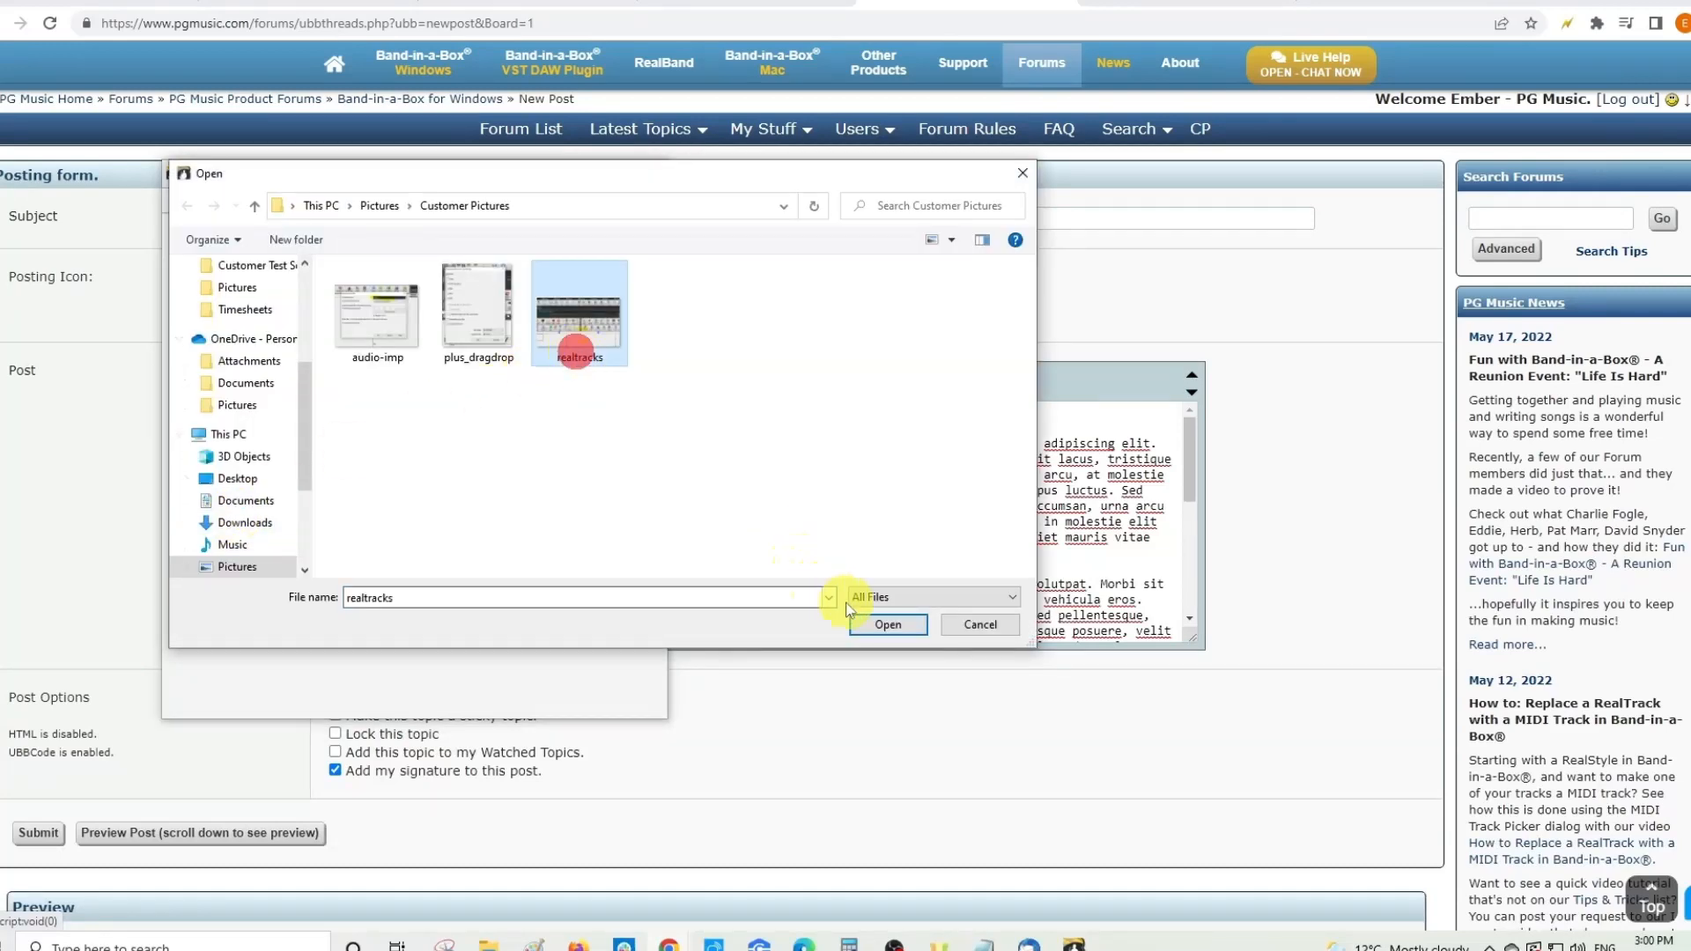
click(867, 623)
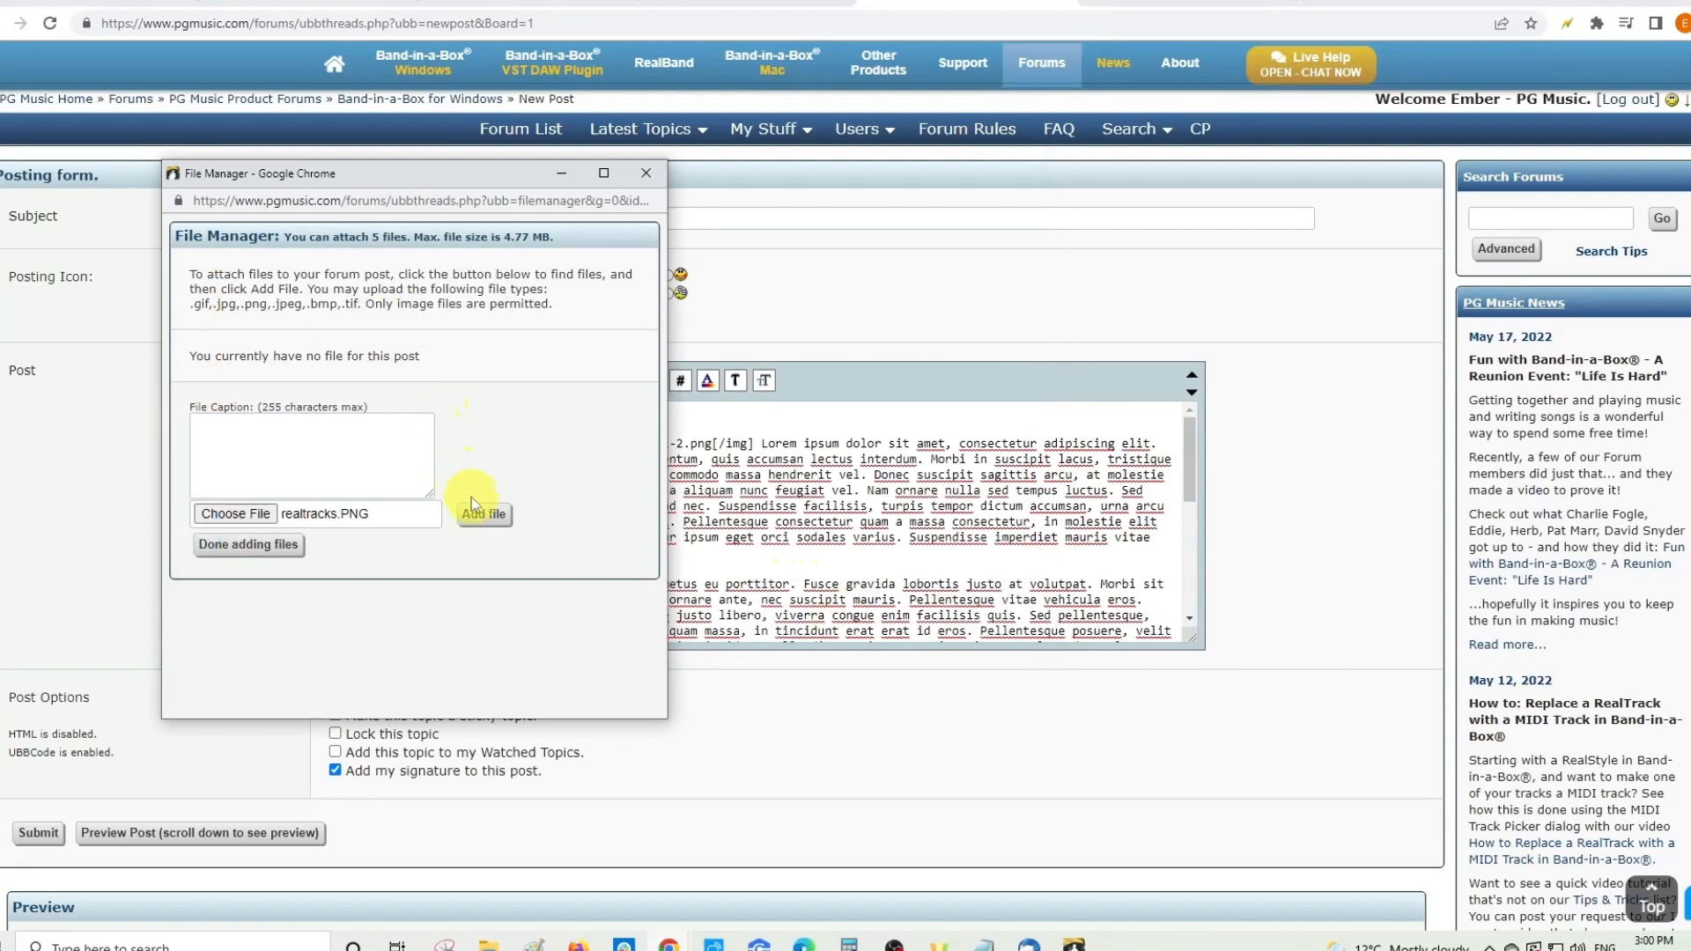
click(477, 520)
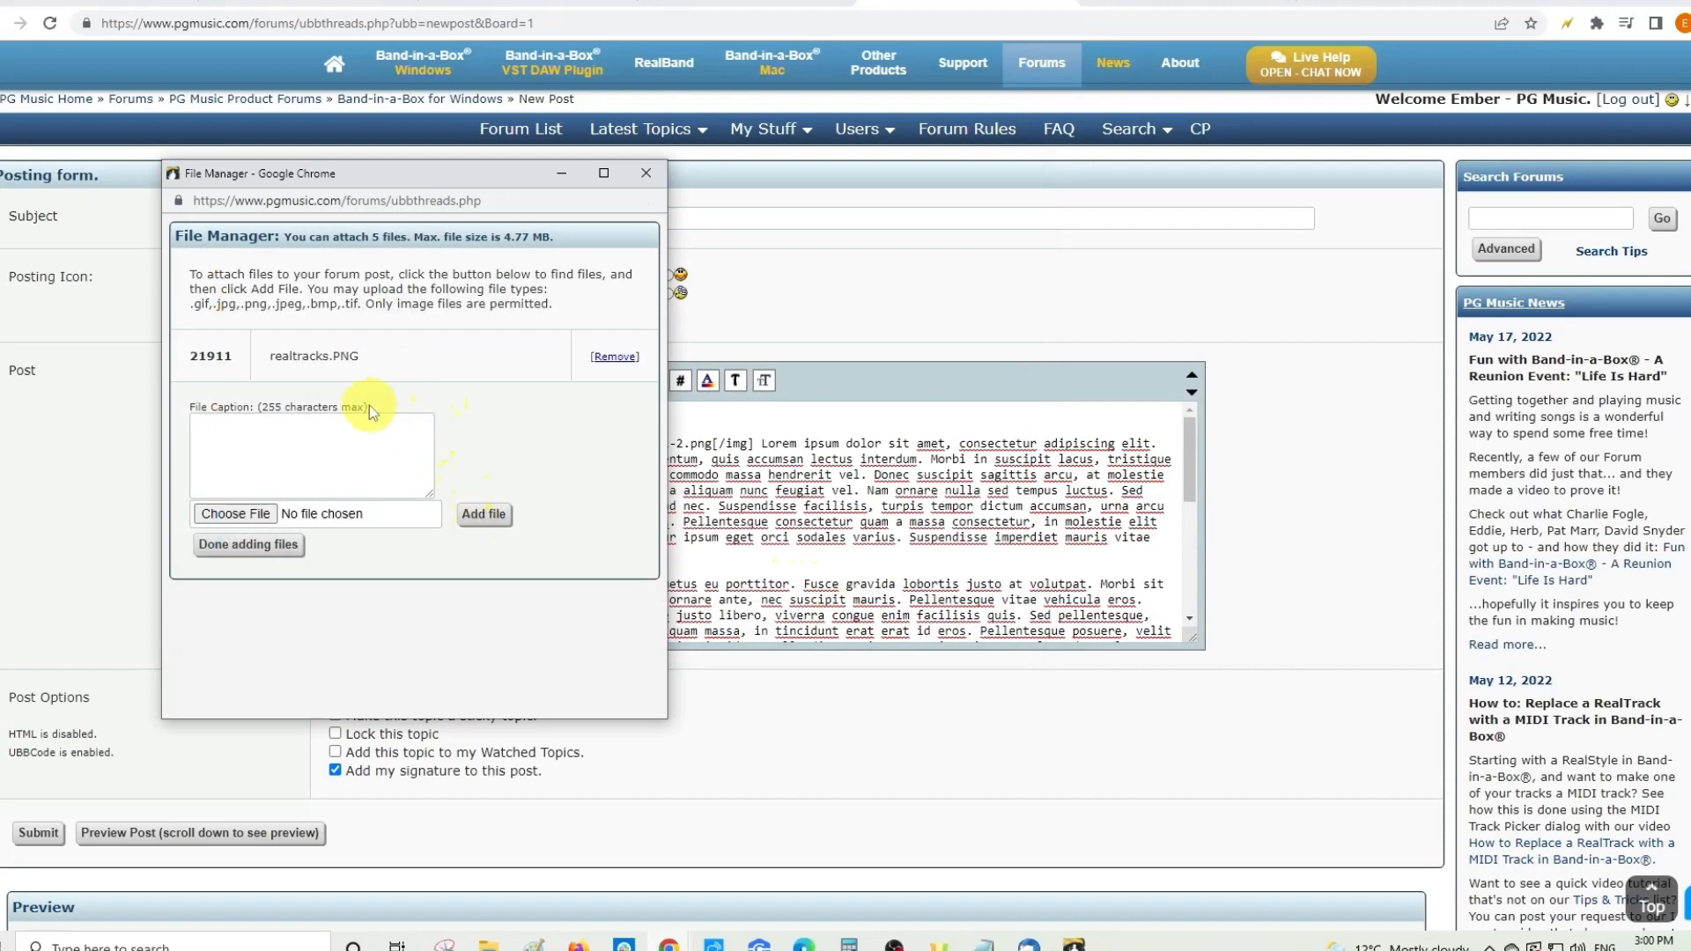
drag(268, 359, 362, 360)
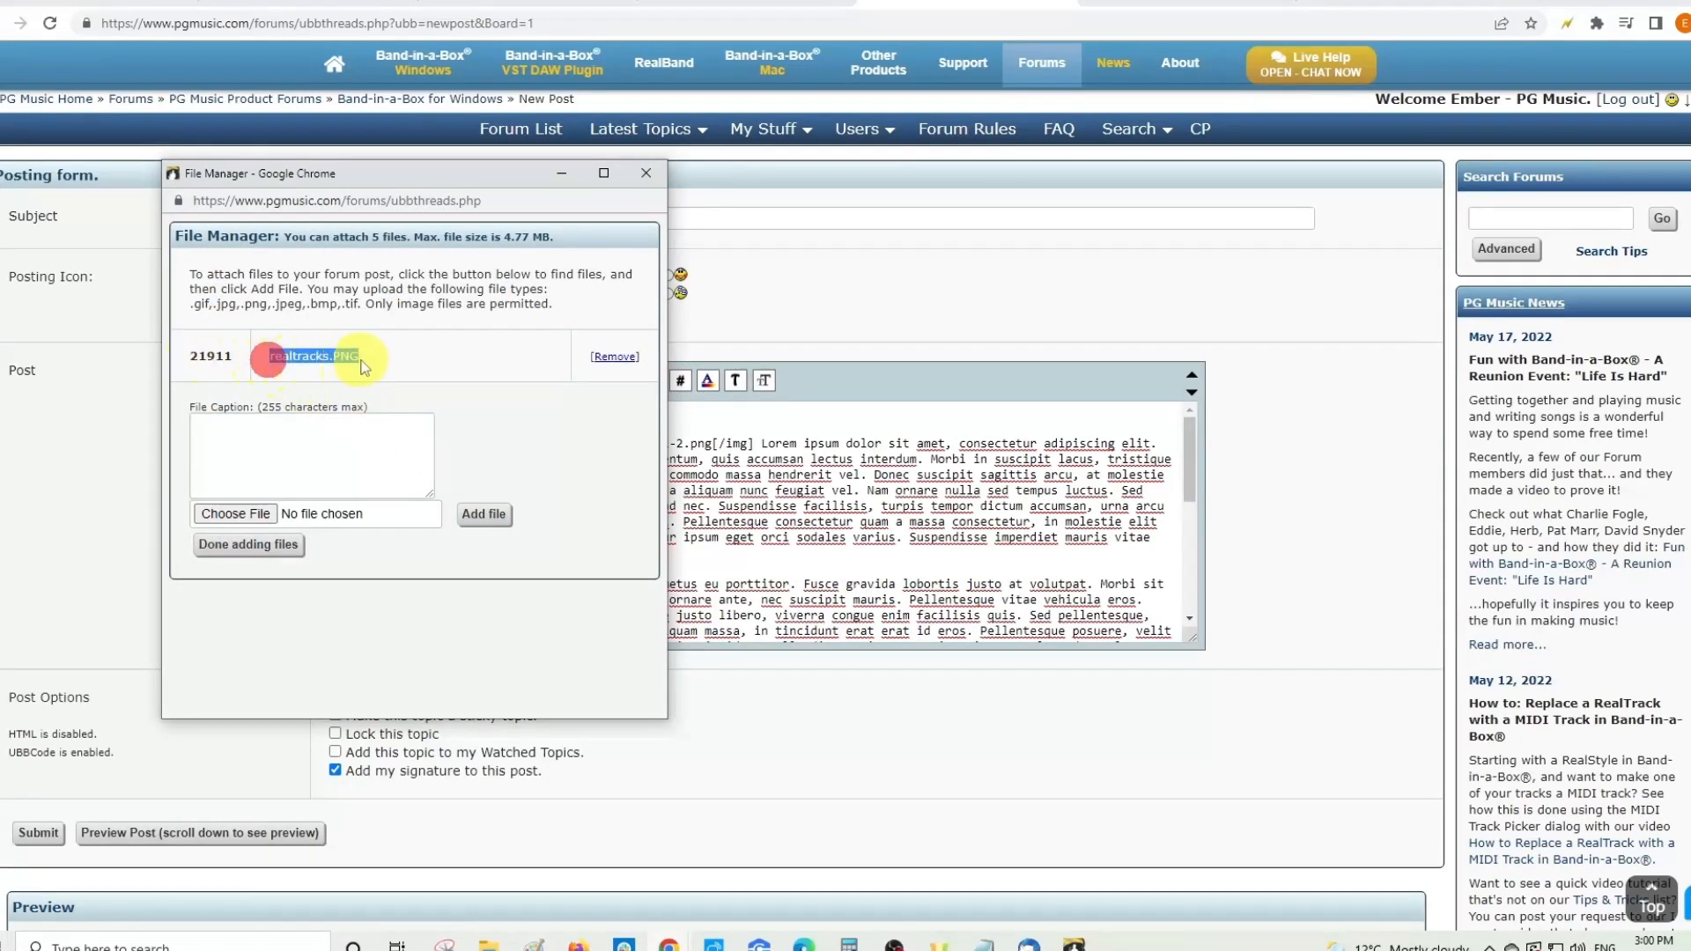
click(362, 360)
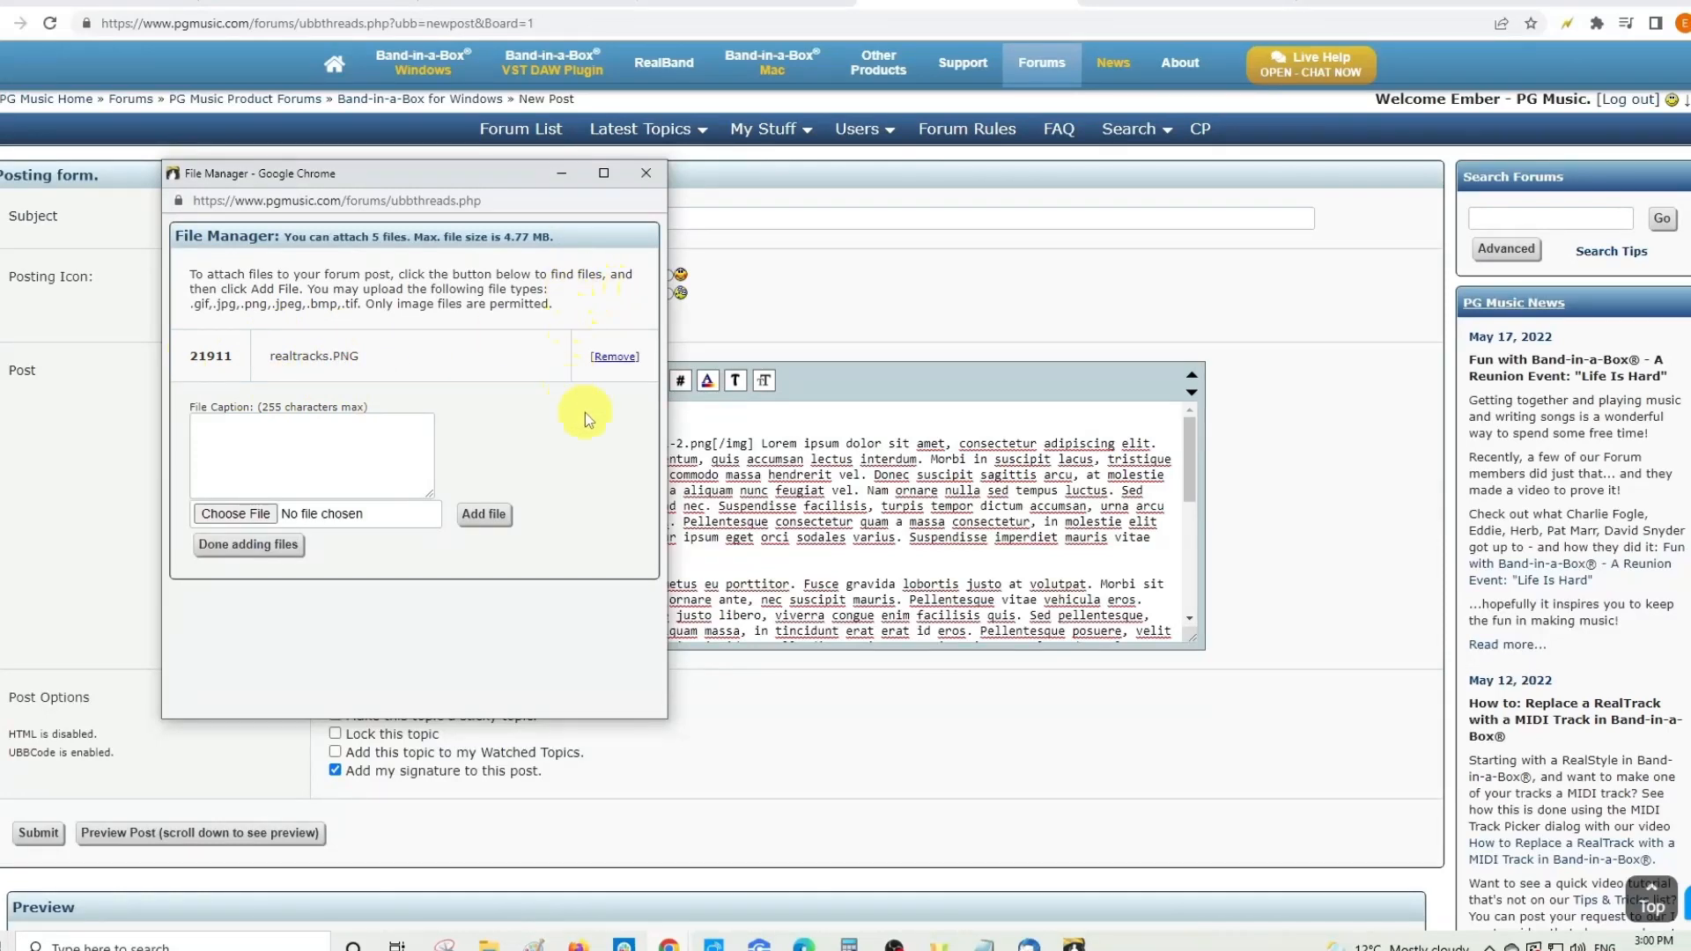
click(614, 355)
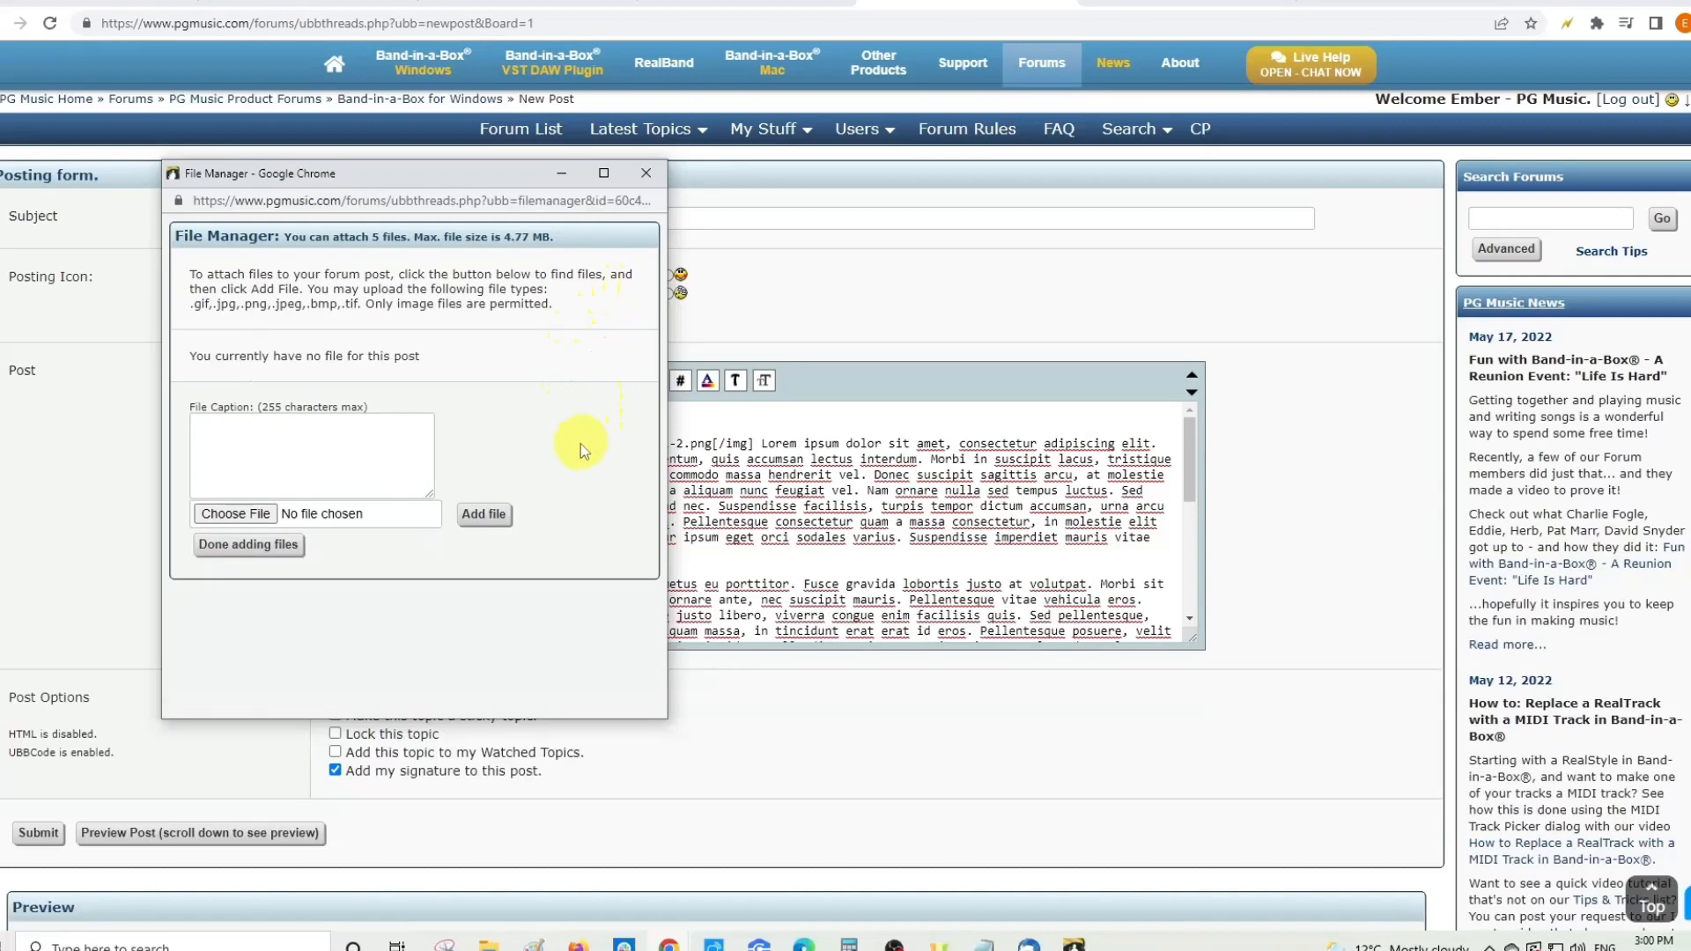
- Attach plus_dragdrop.PNG and audio-imp.PNG and finish adding files
click(264, 516)
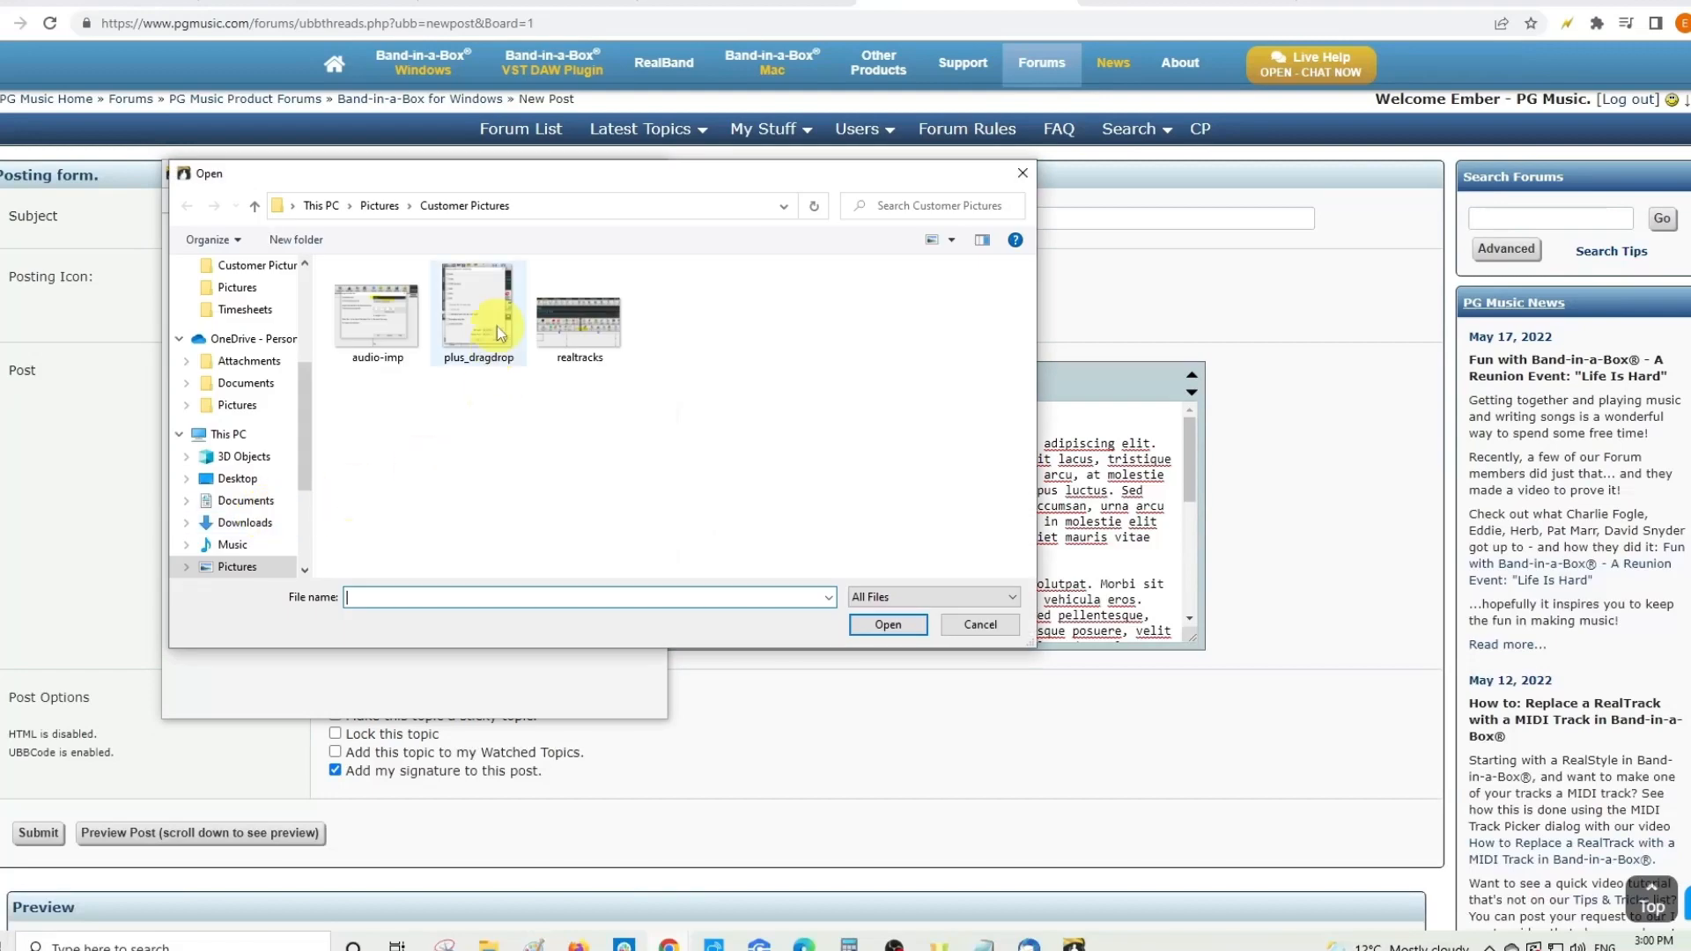
click(476, 315)
click(886, 624)
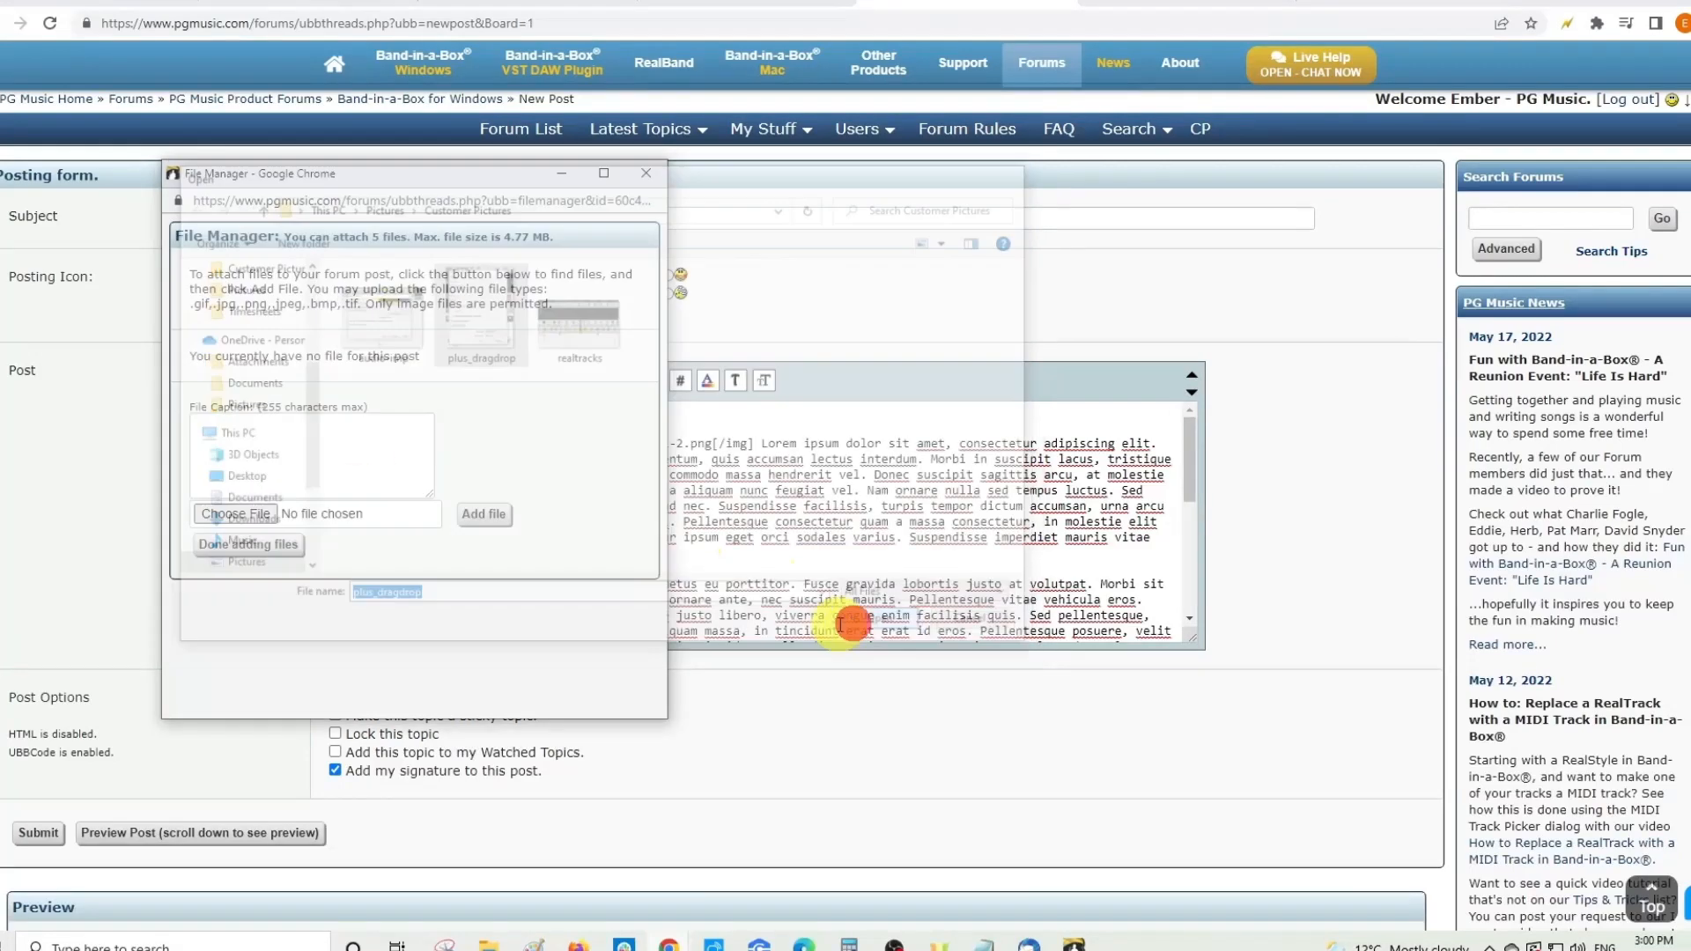
click(483, 515)
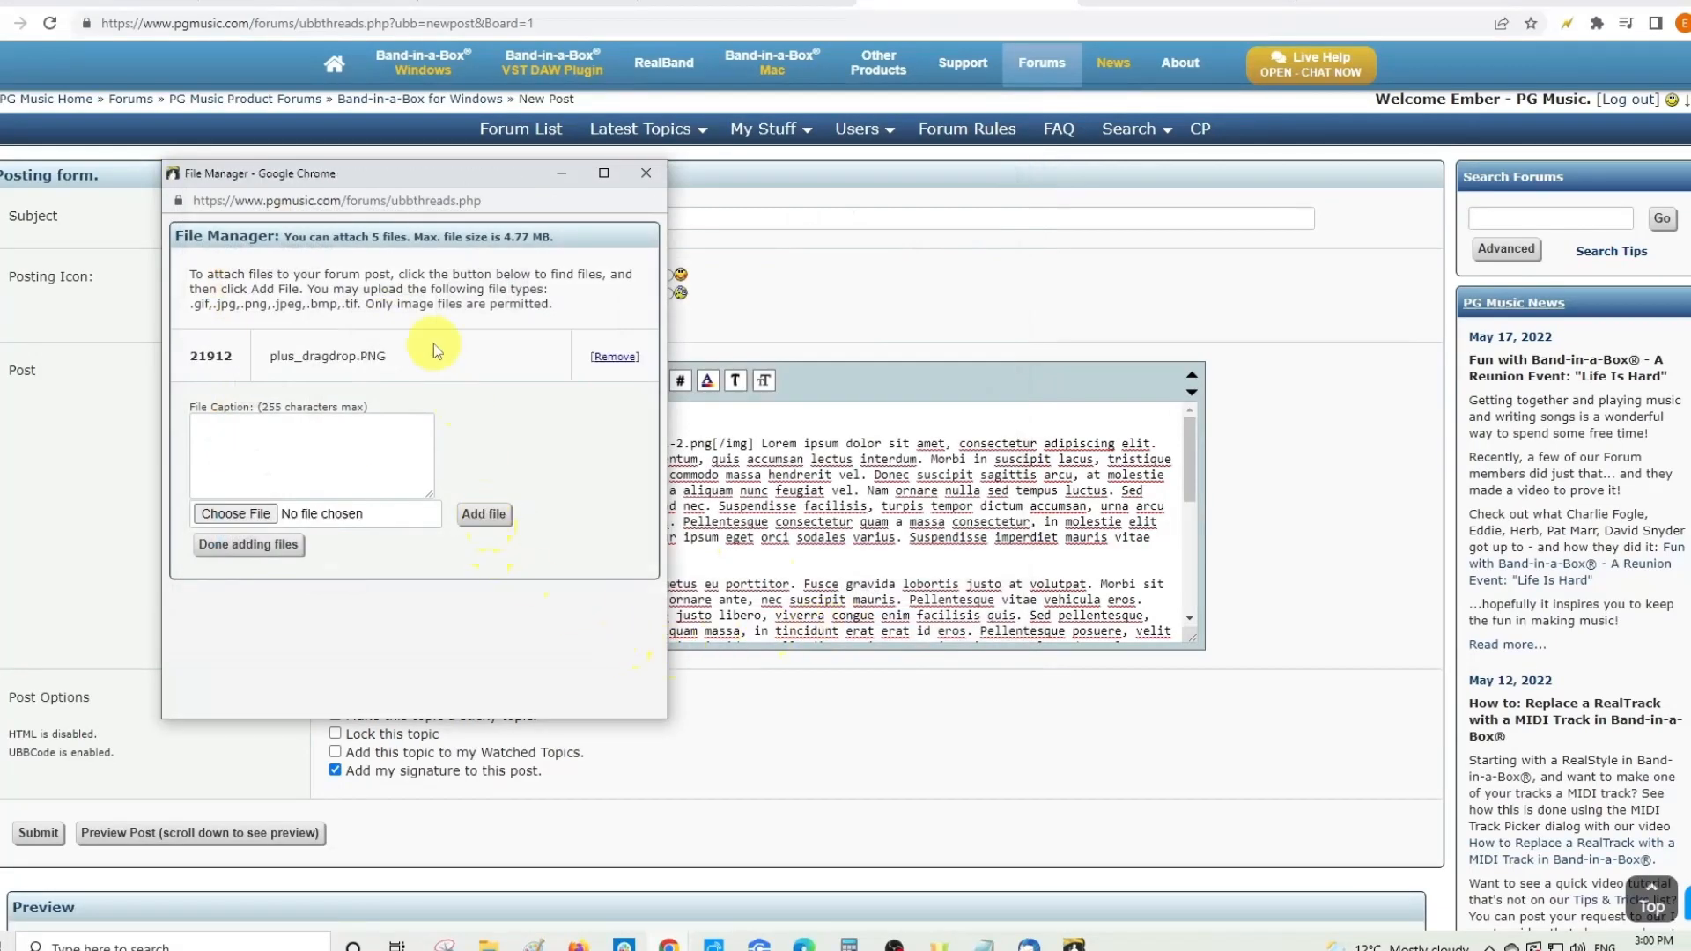
click(257, 516)
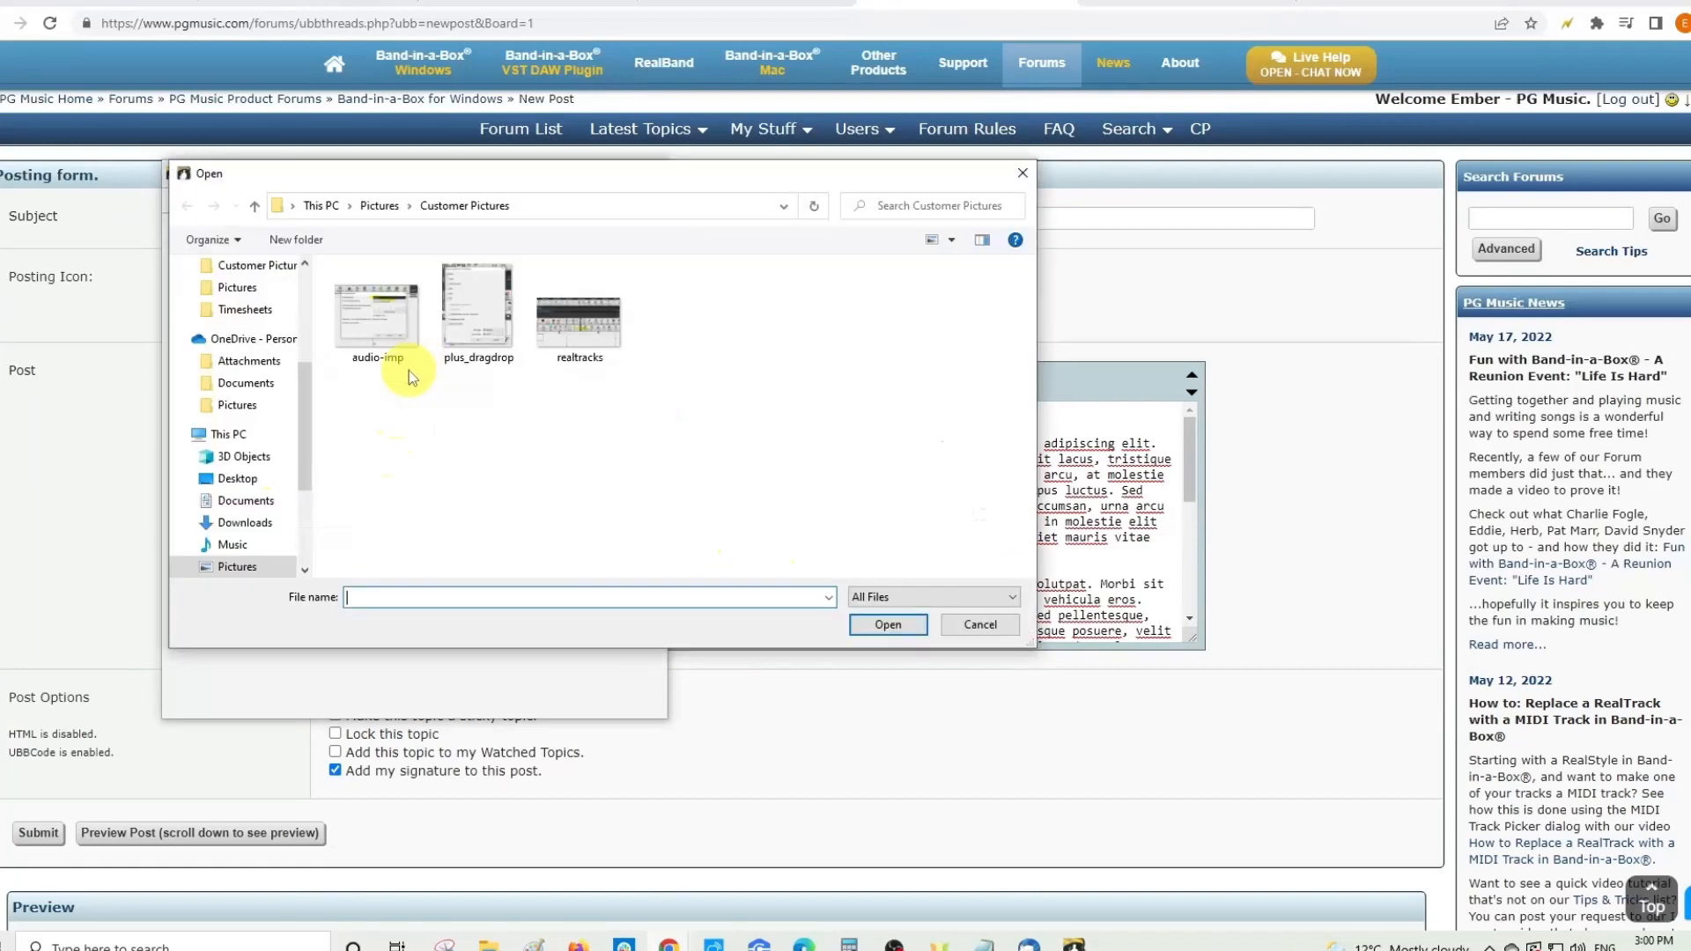
click(379, 348)
click(920, 625)
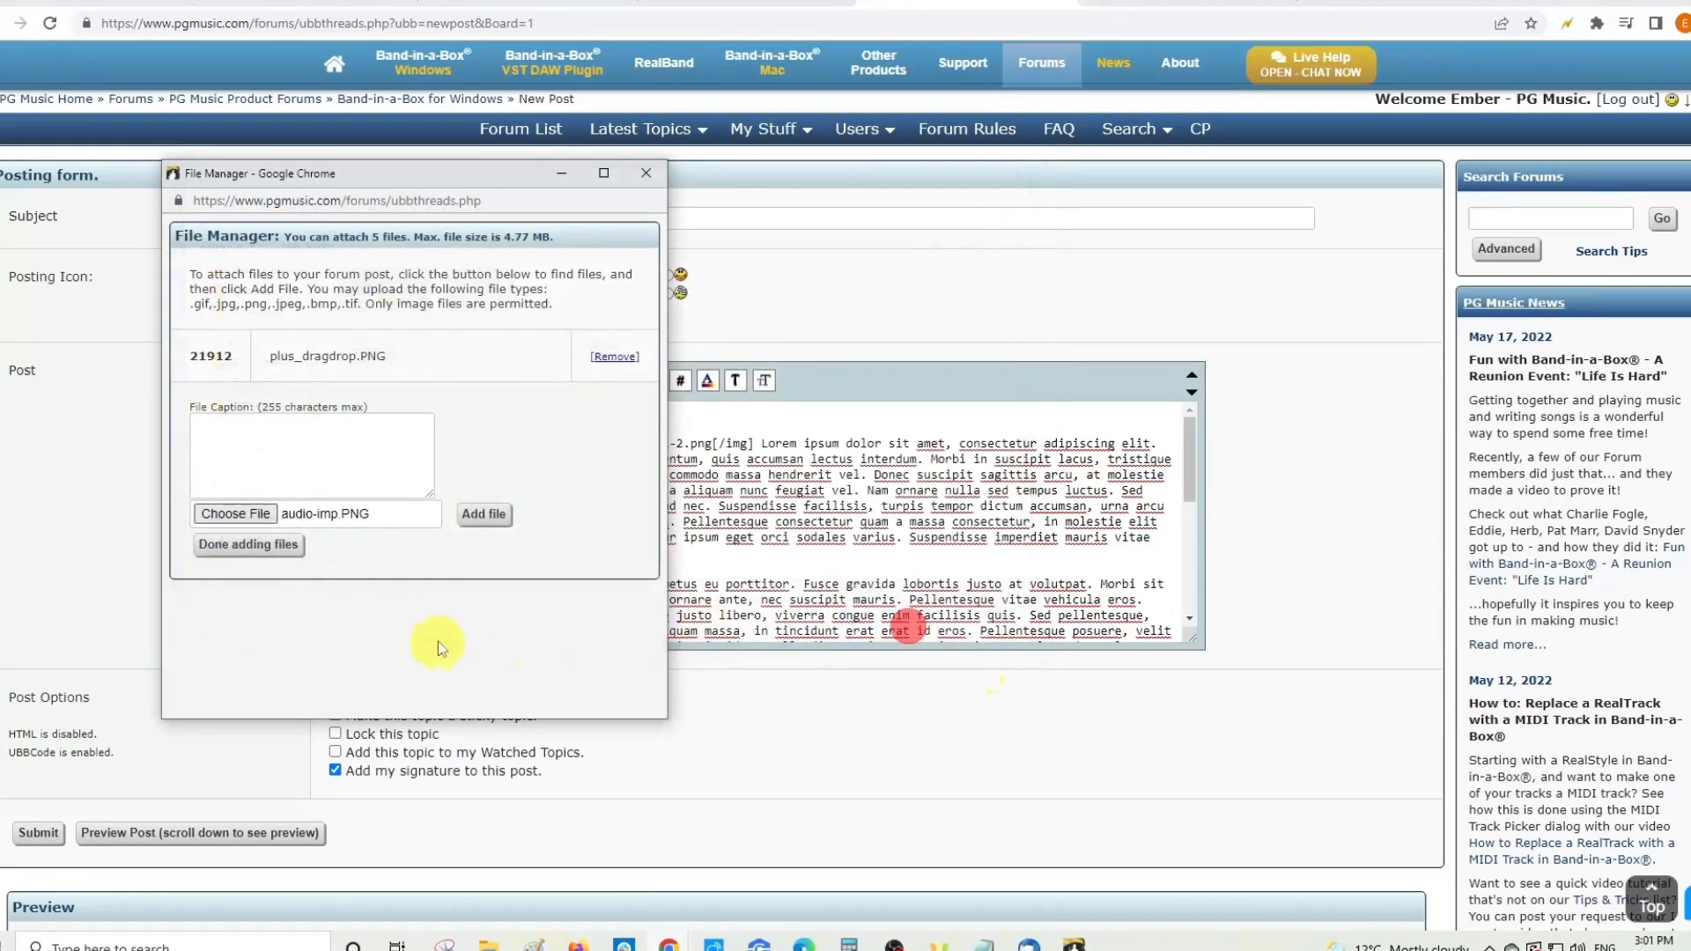
click(485, 514)
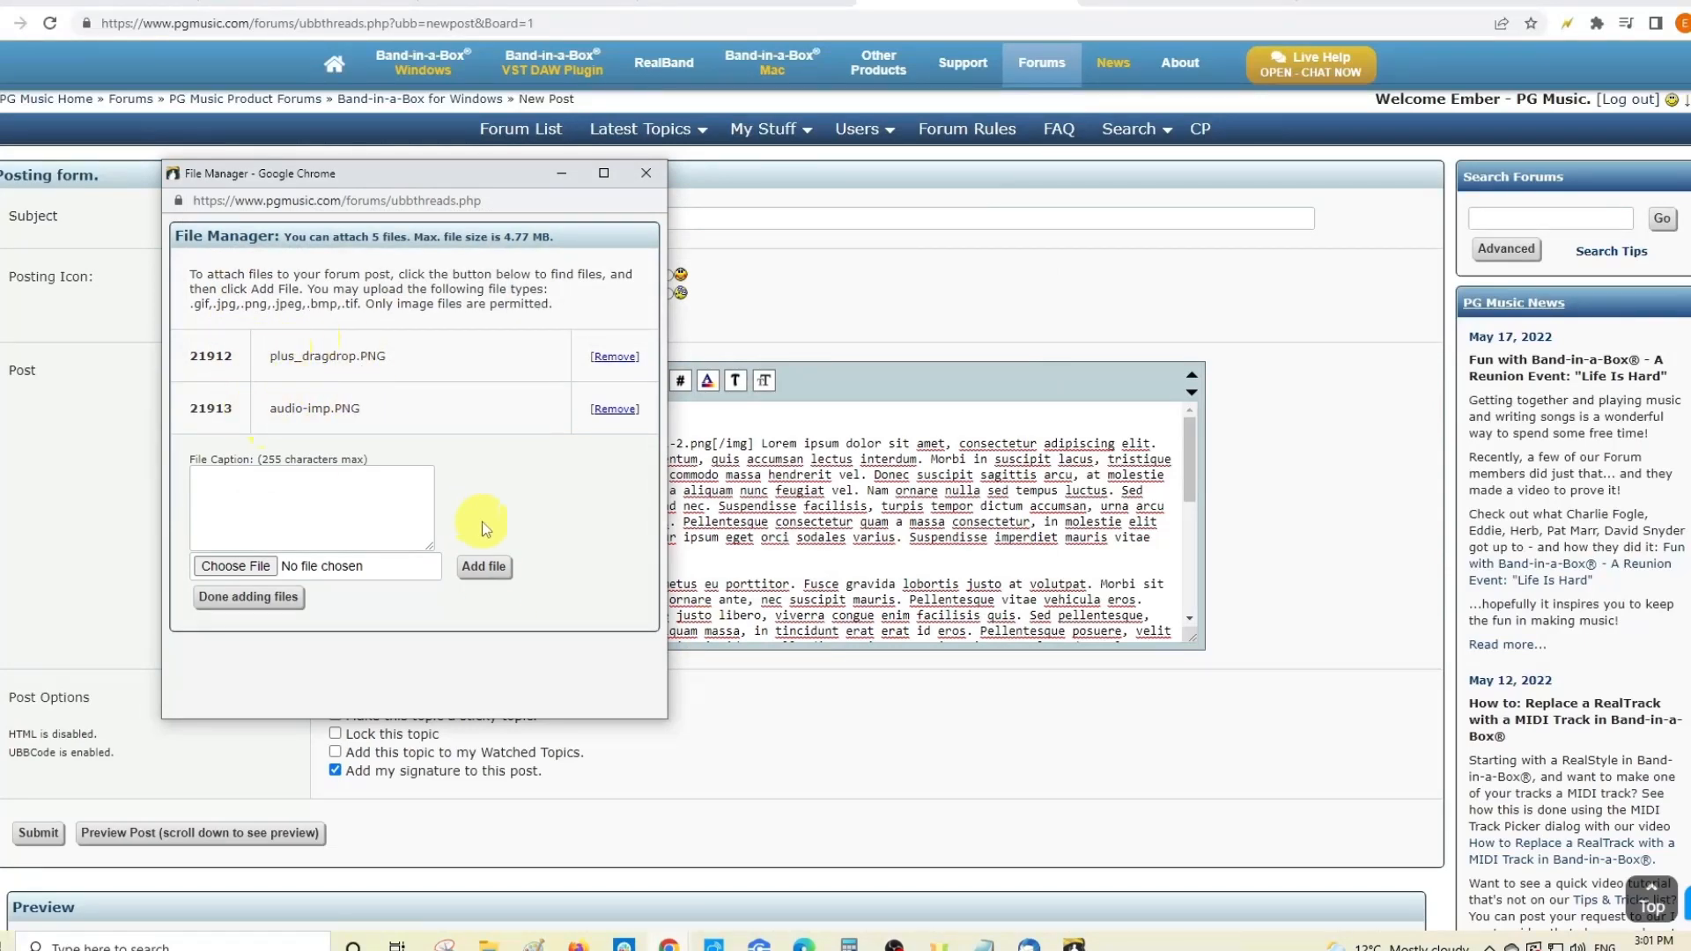
click(264, 596)
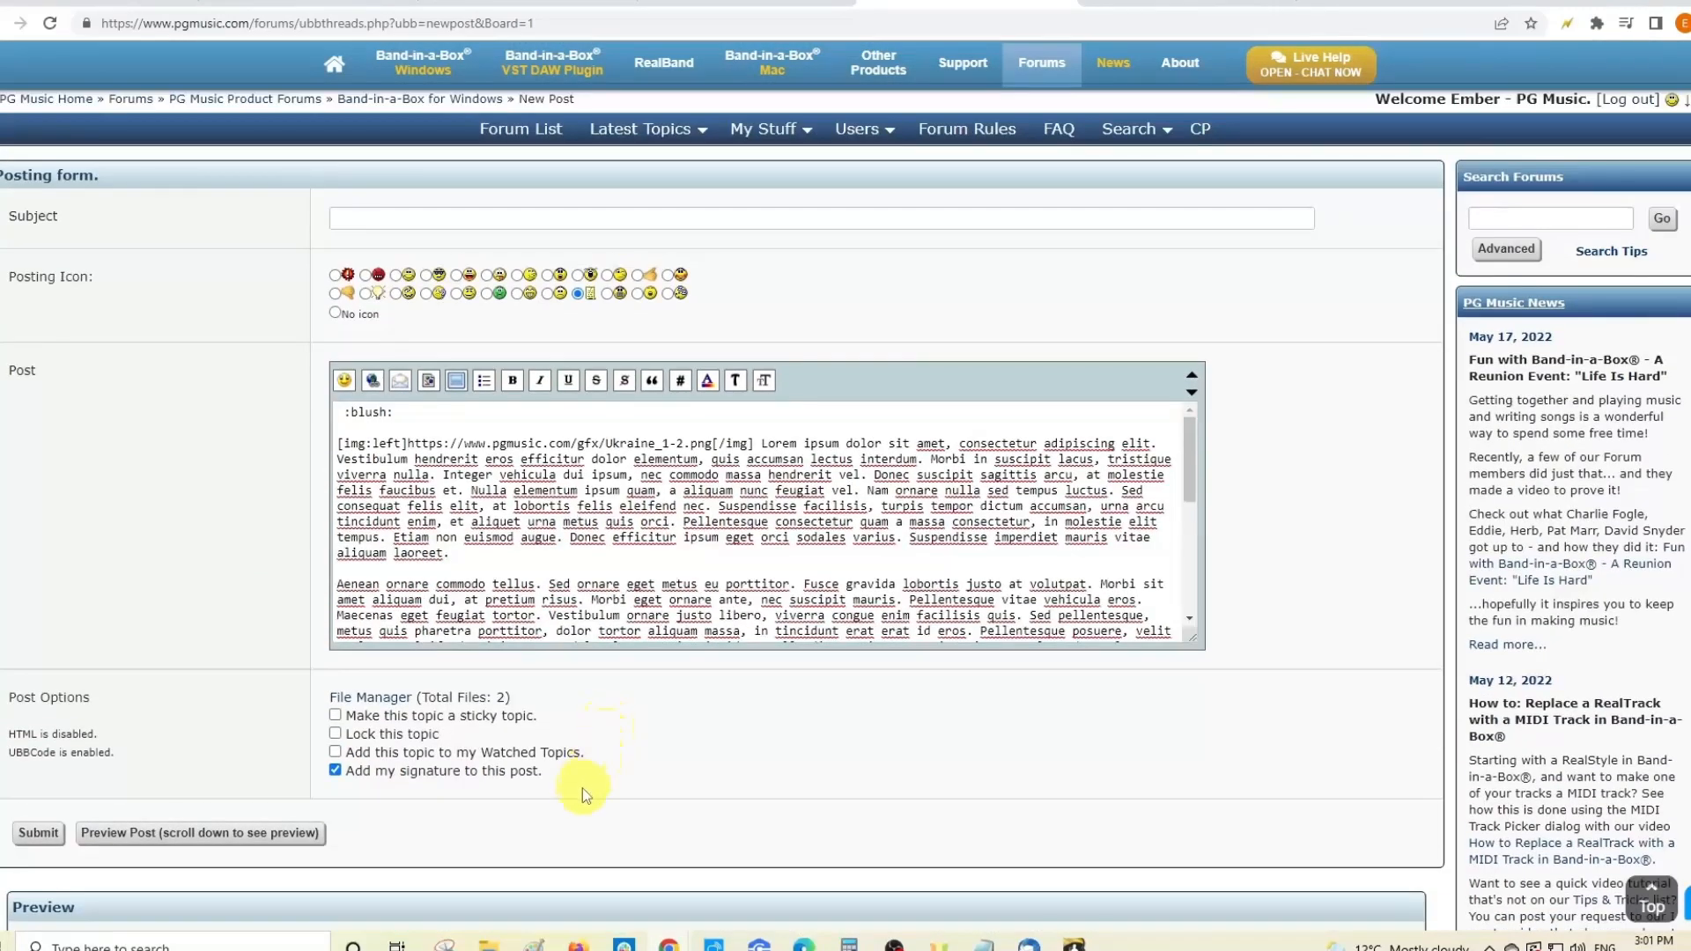
- Go to the Band-in-a-Box for Windows forum and open the 'New Feature: MultiRiffs!' video topic
scroll(141, 352, up, 1)
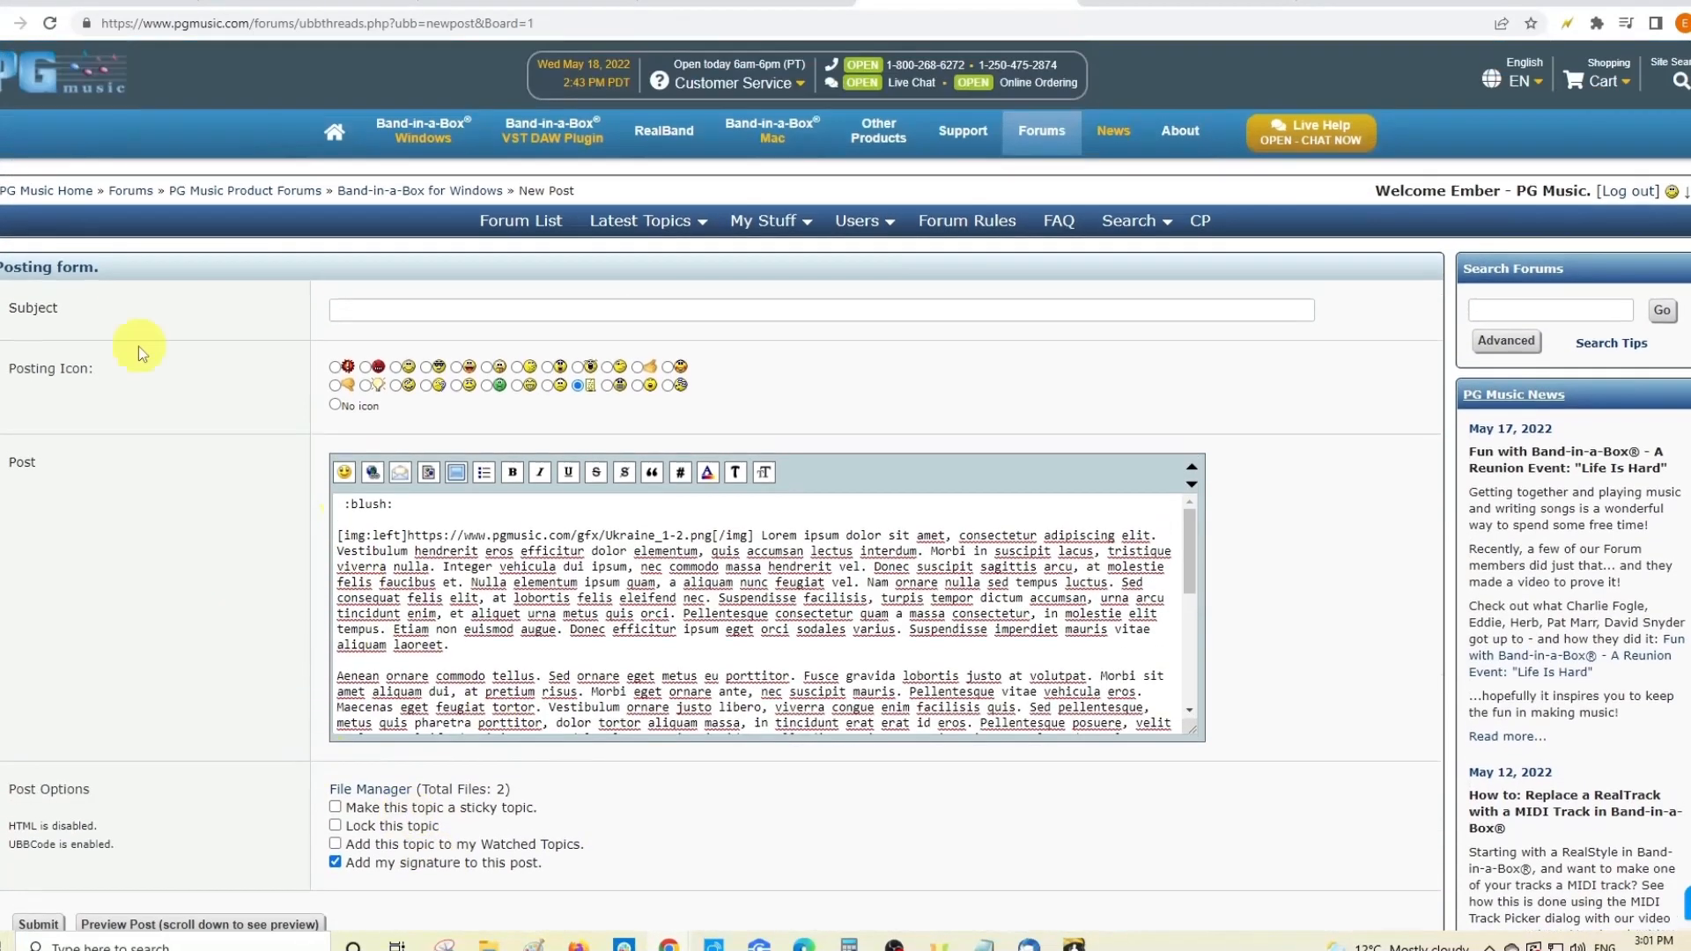
click(447, 190)
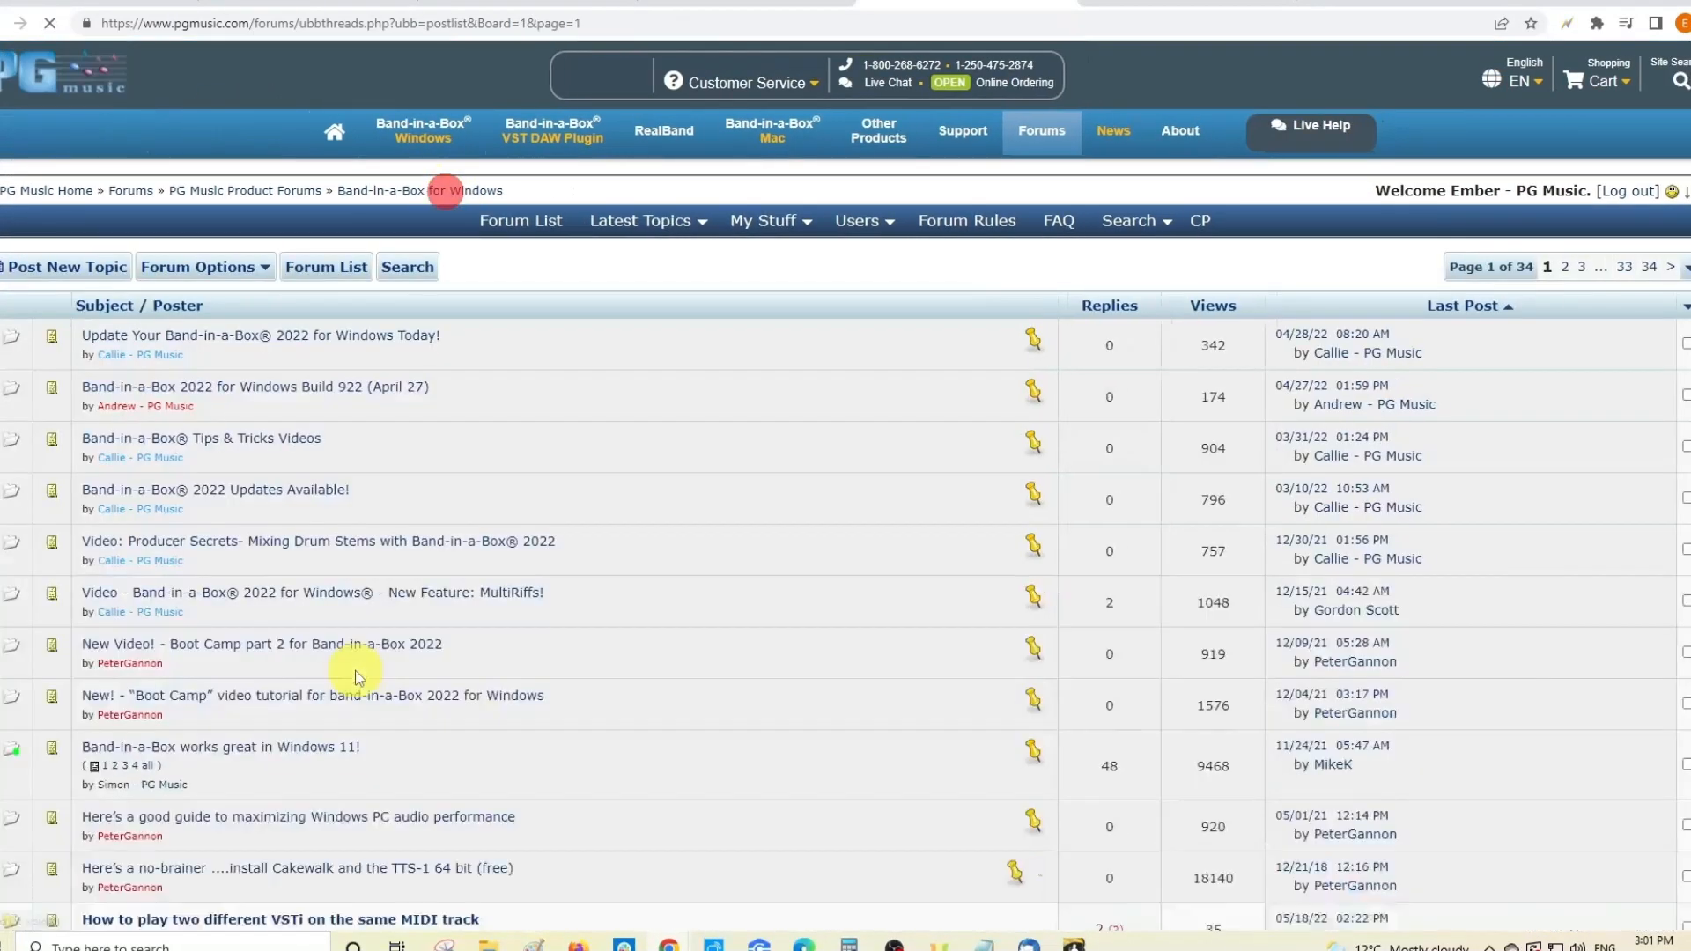
scroll(188, 604, down, 1)
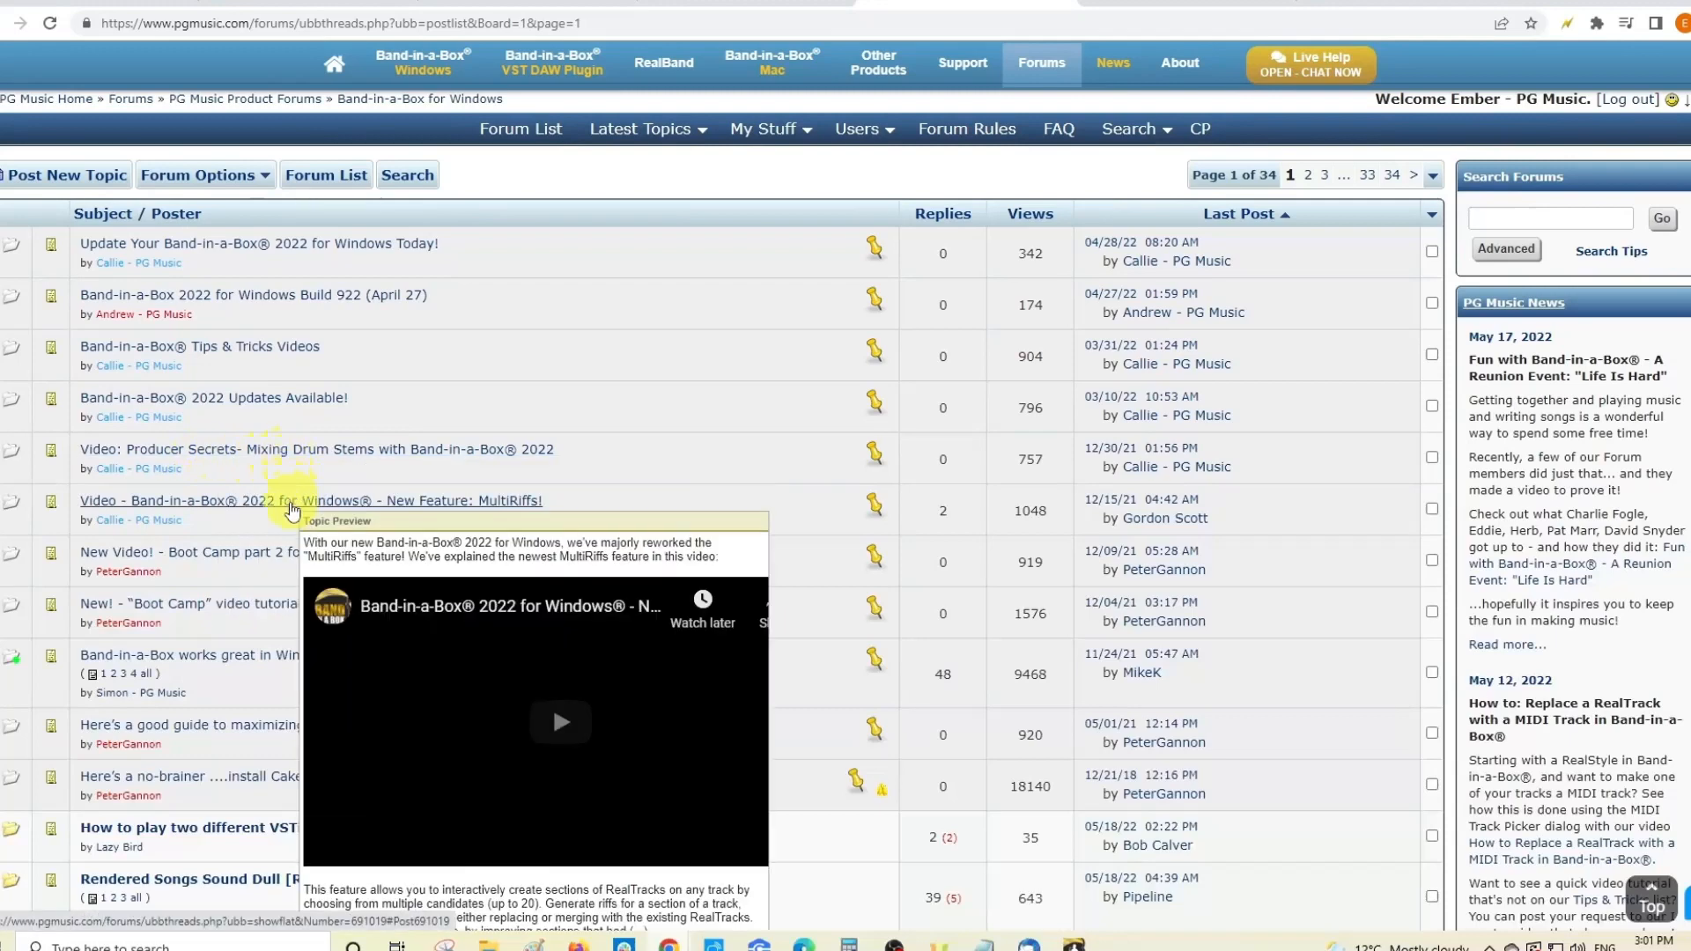
click(292, 501)
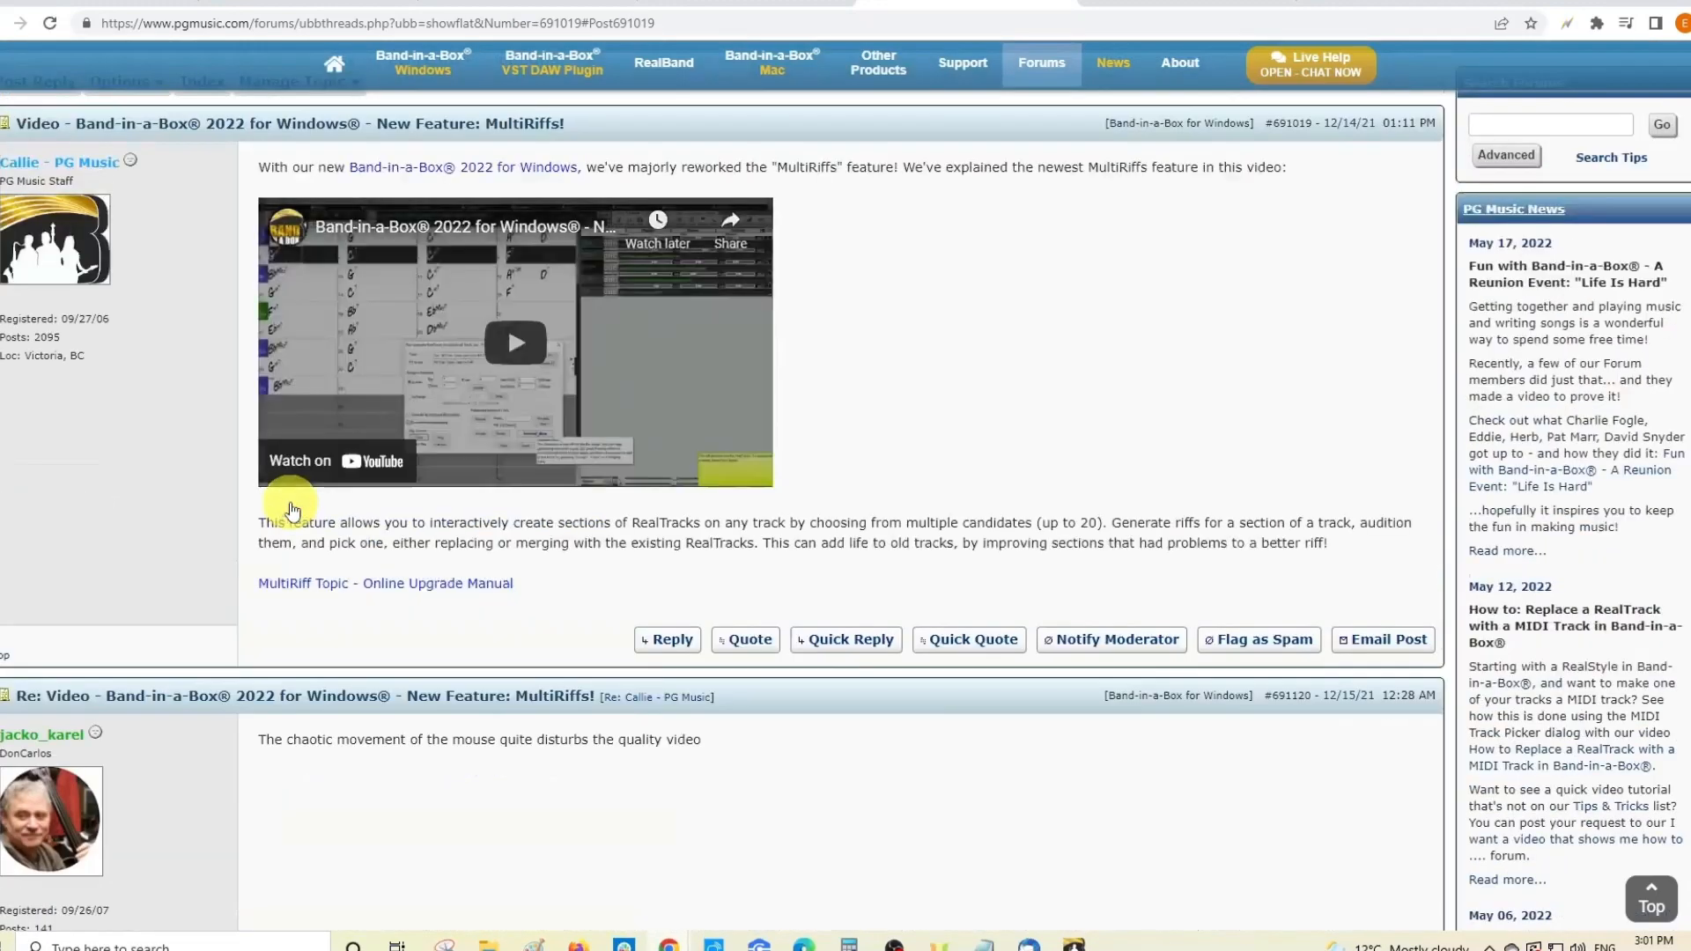
scroll(291, 510, up, 2)
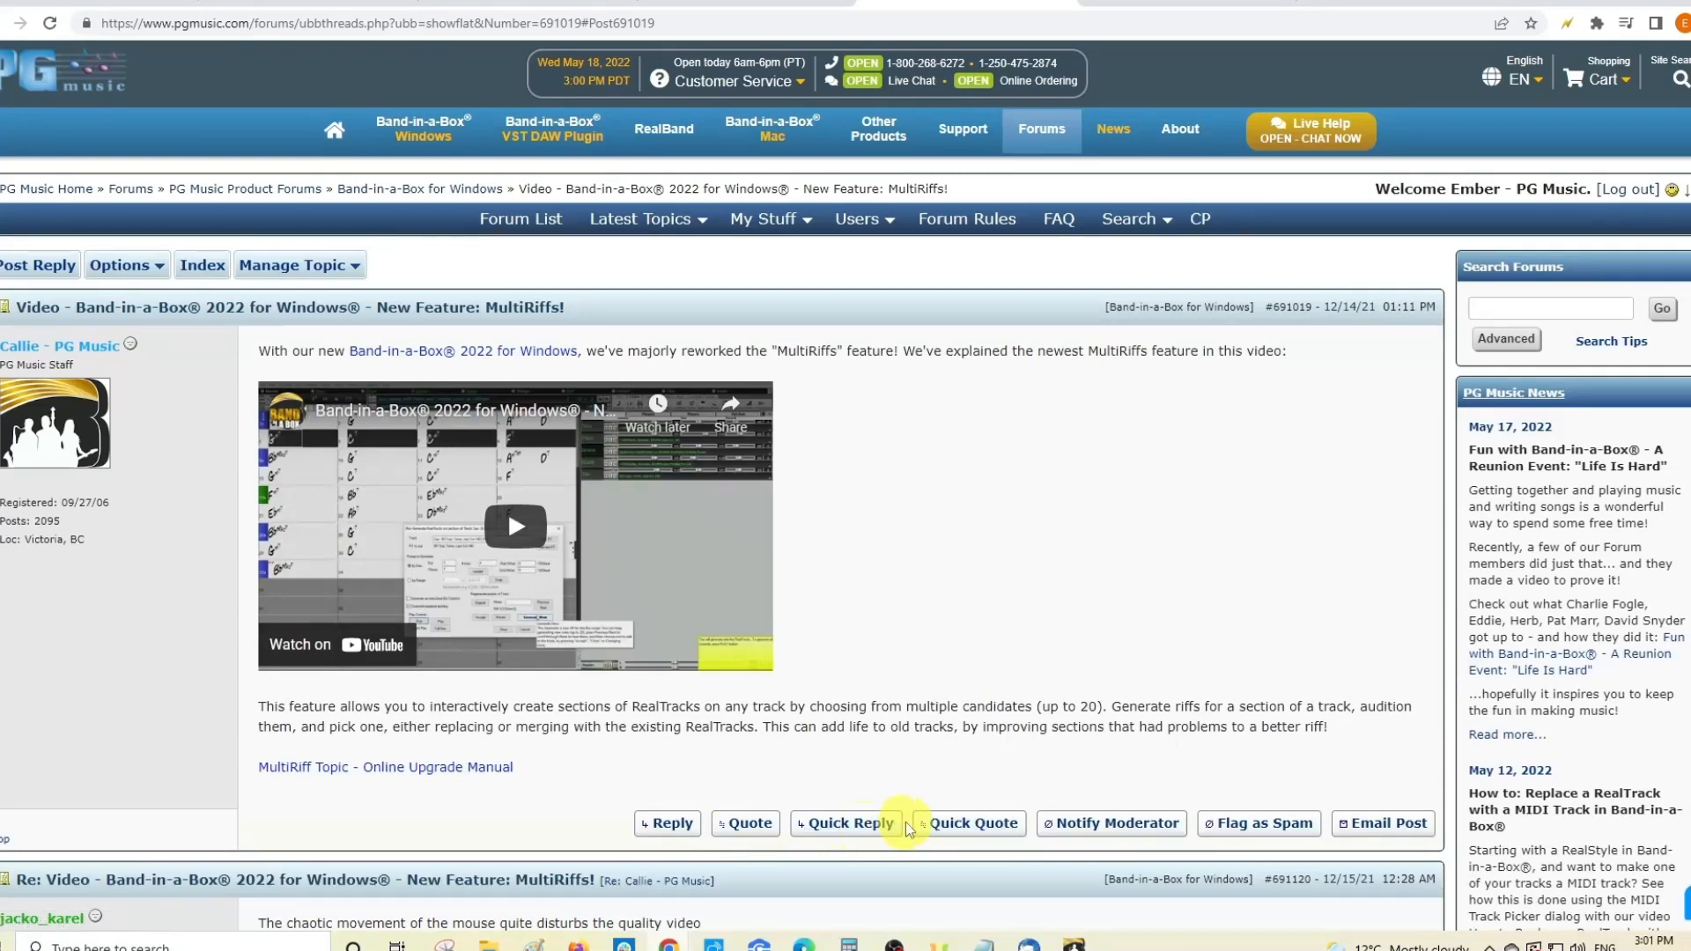
- Bring up the empty Quick Reply box for the MultiRiffs first post, with Add Signature enabled
click(872, 826)
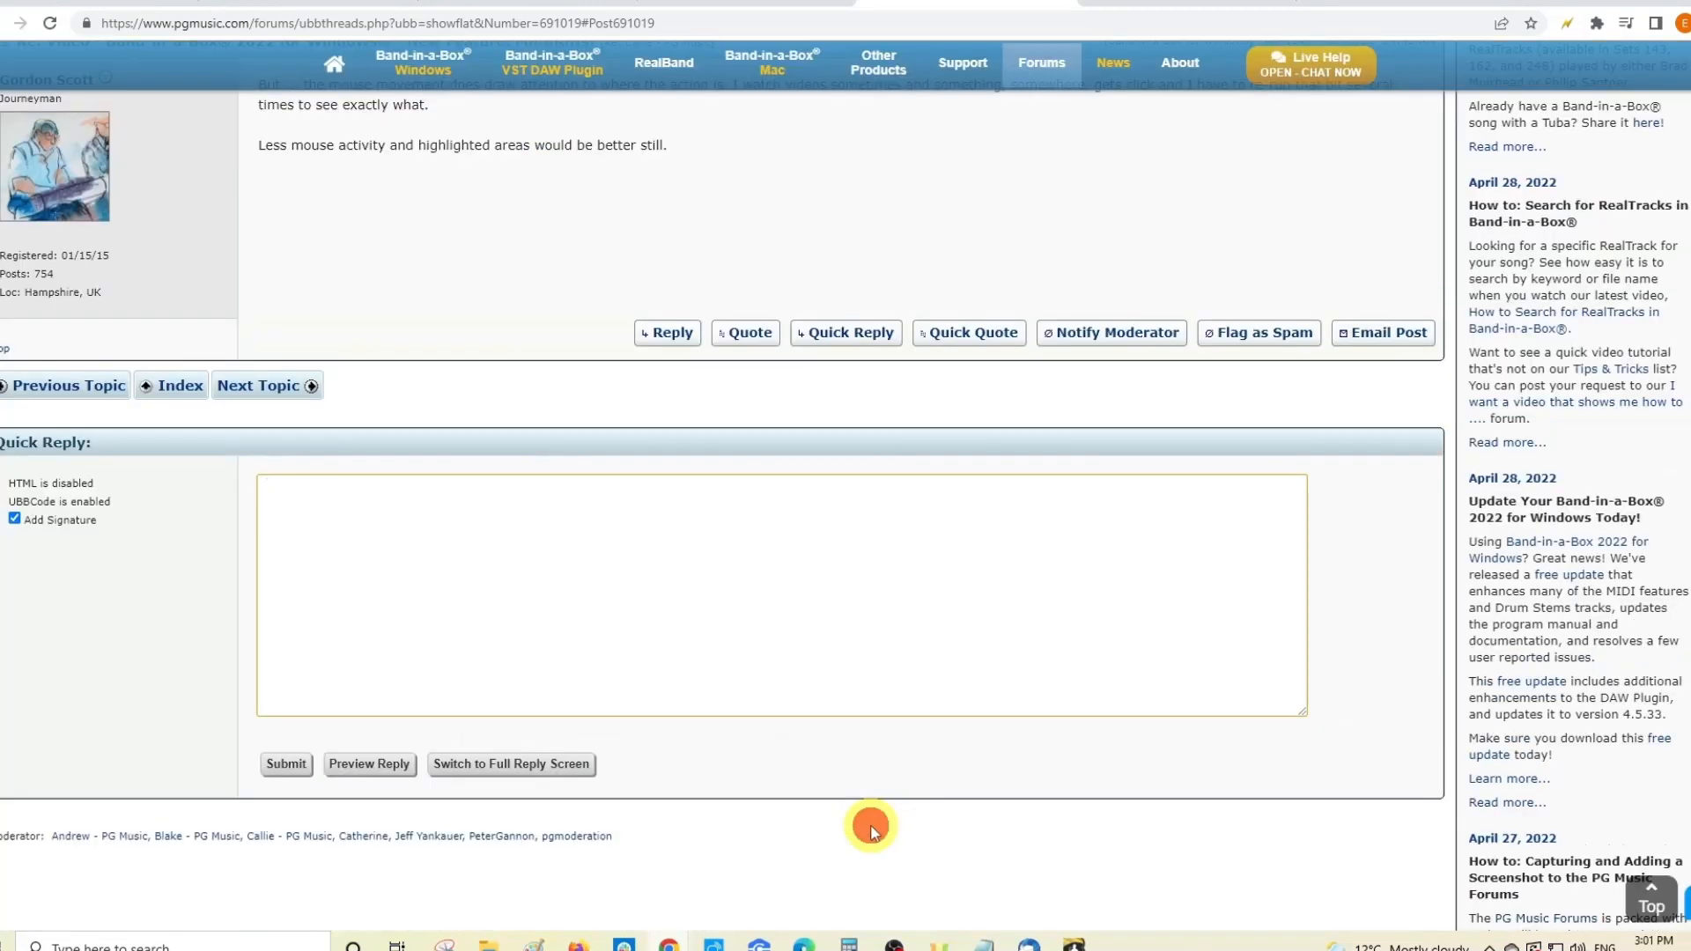
scroll(234, 566, down, 2)
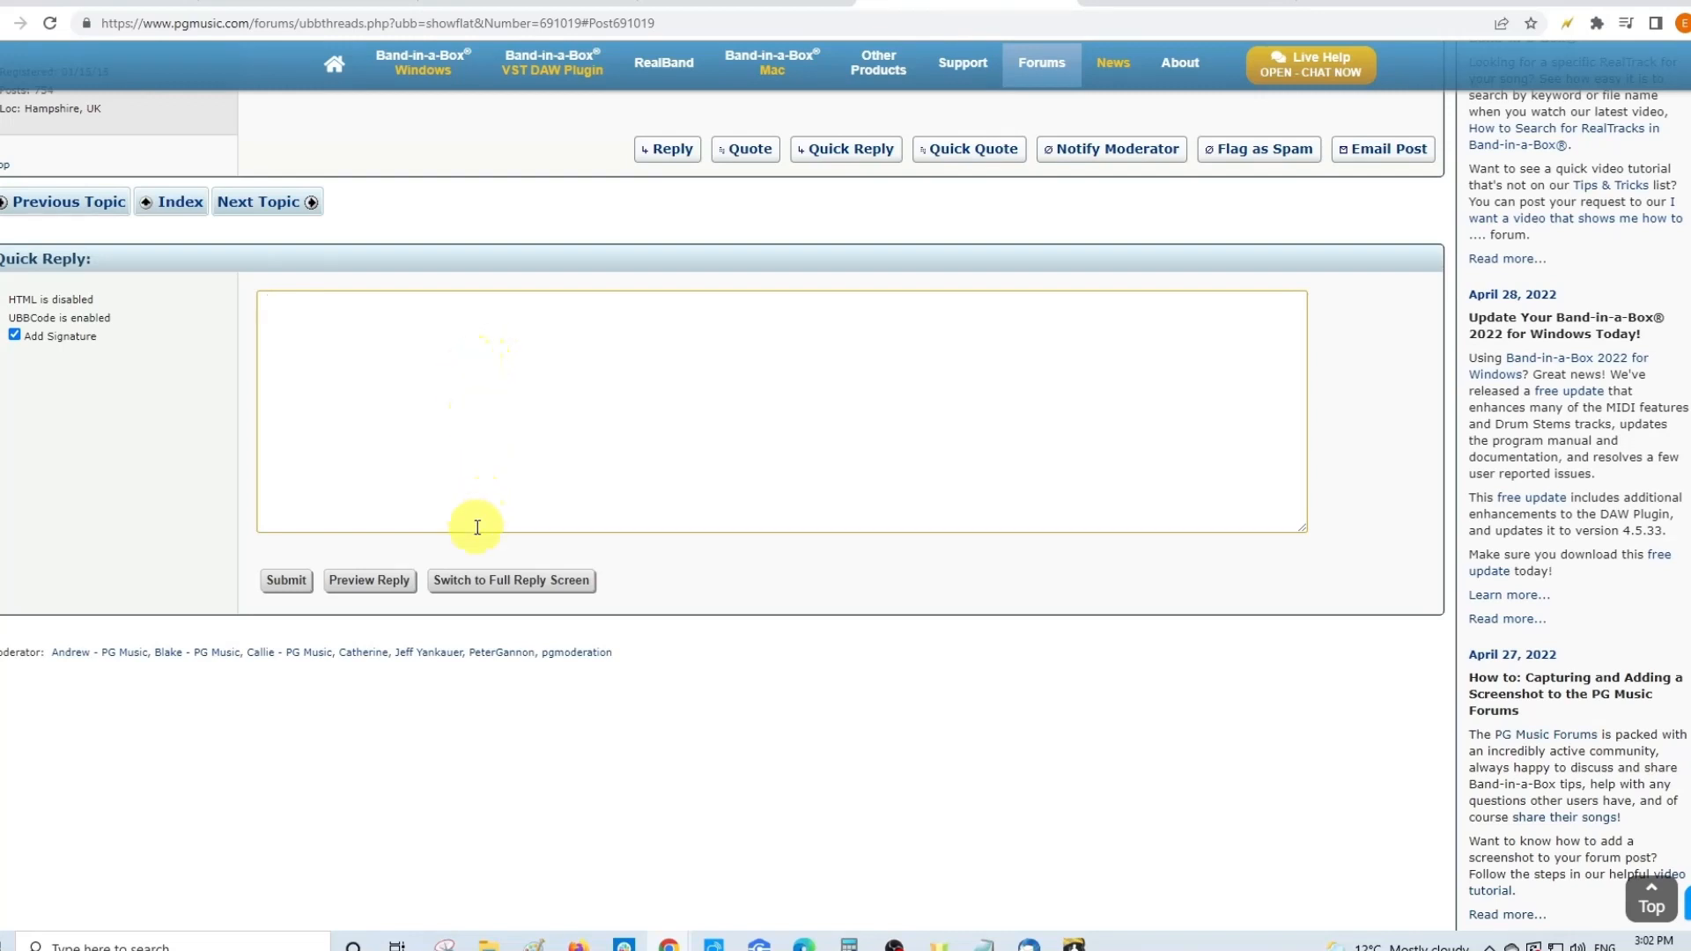
click(583, 587)
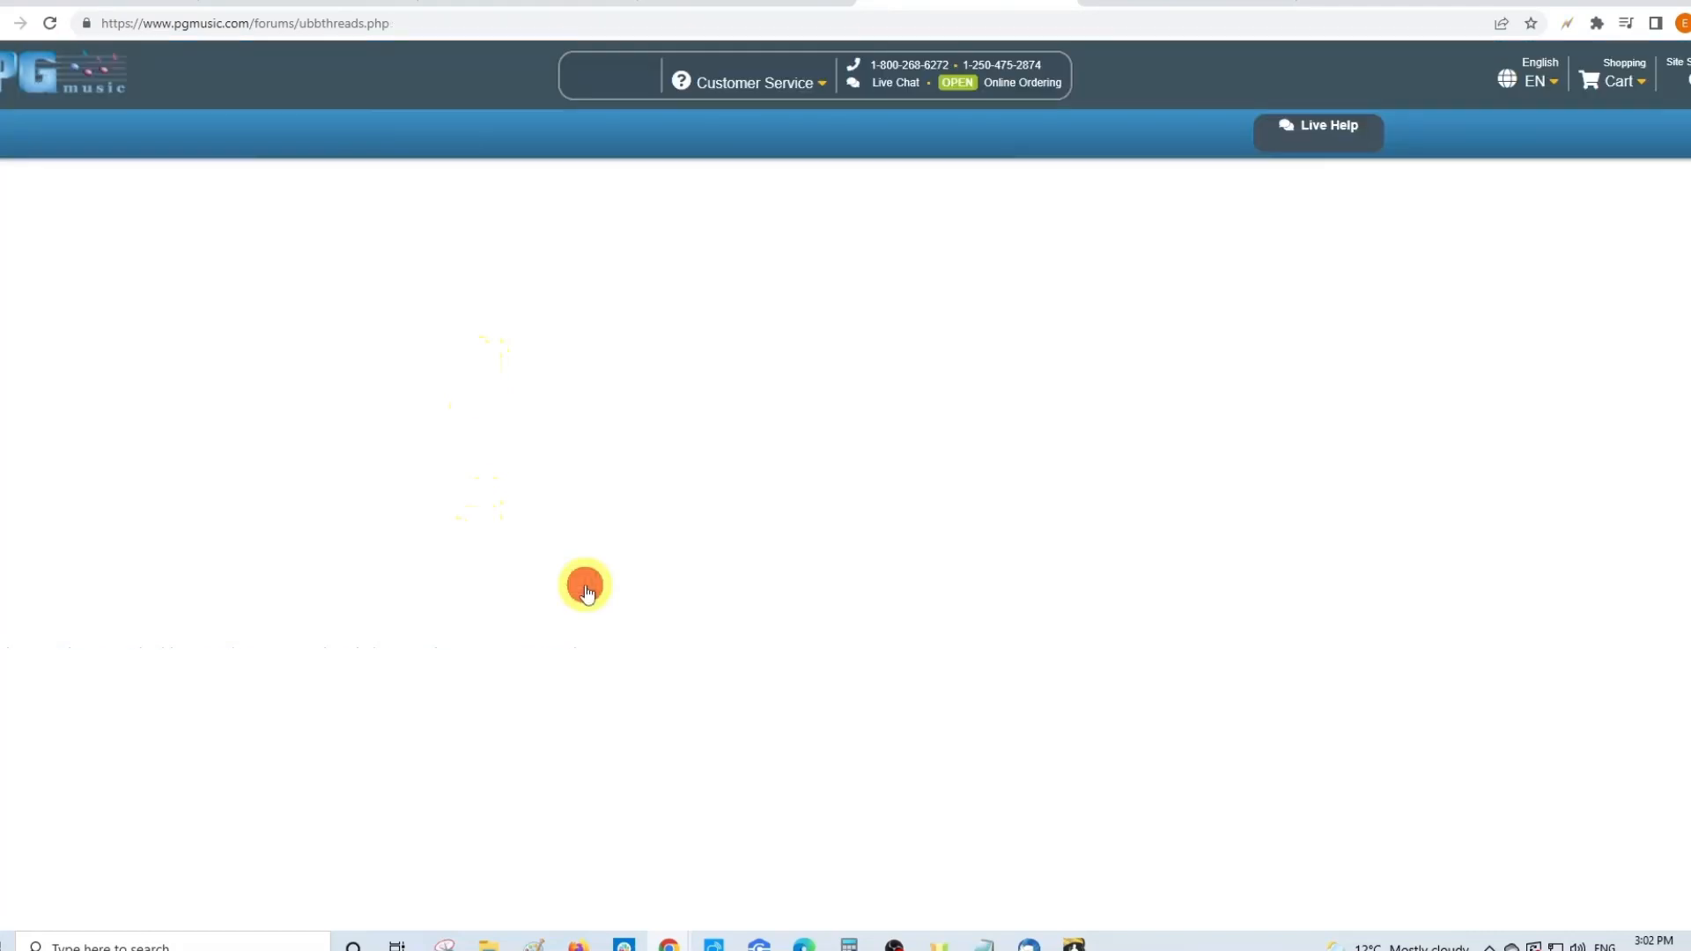
scroll(627, 677, down, 2)
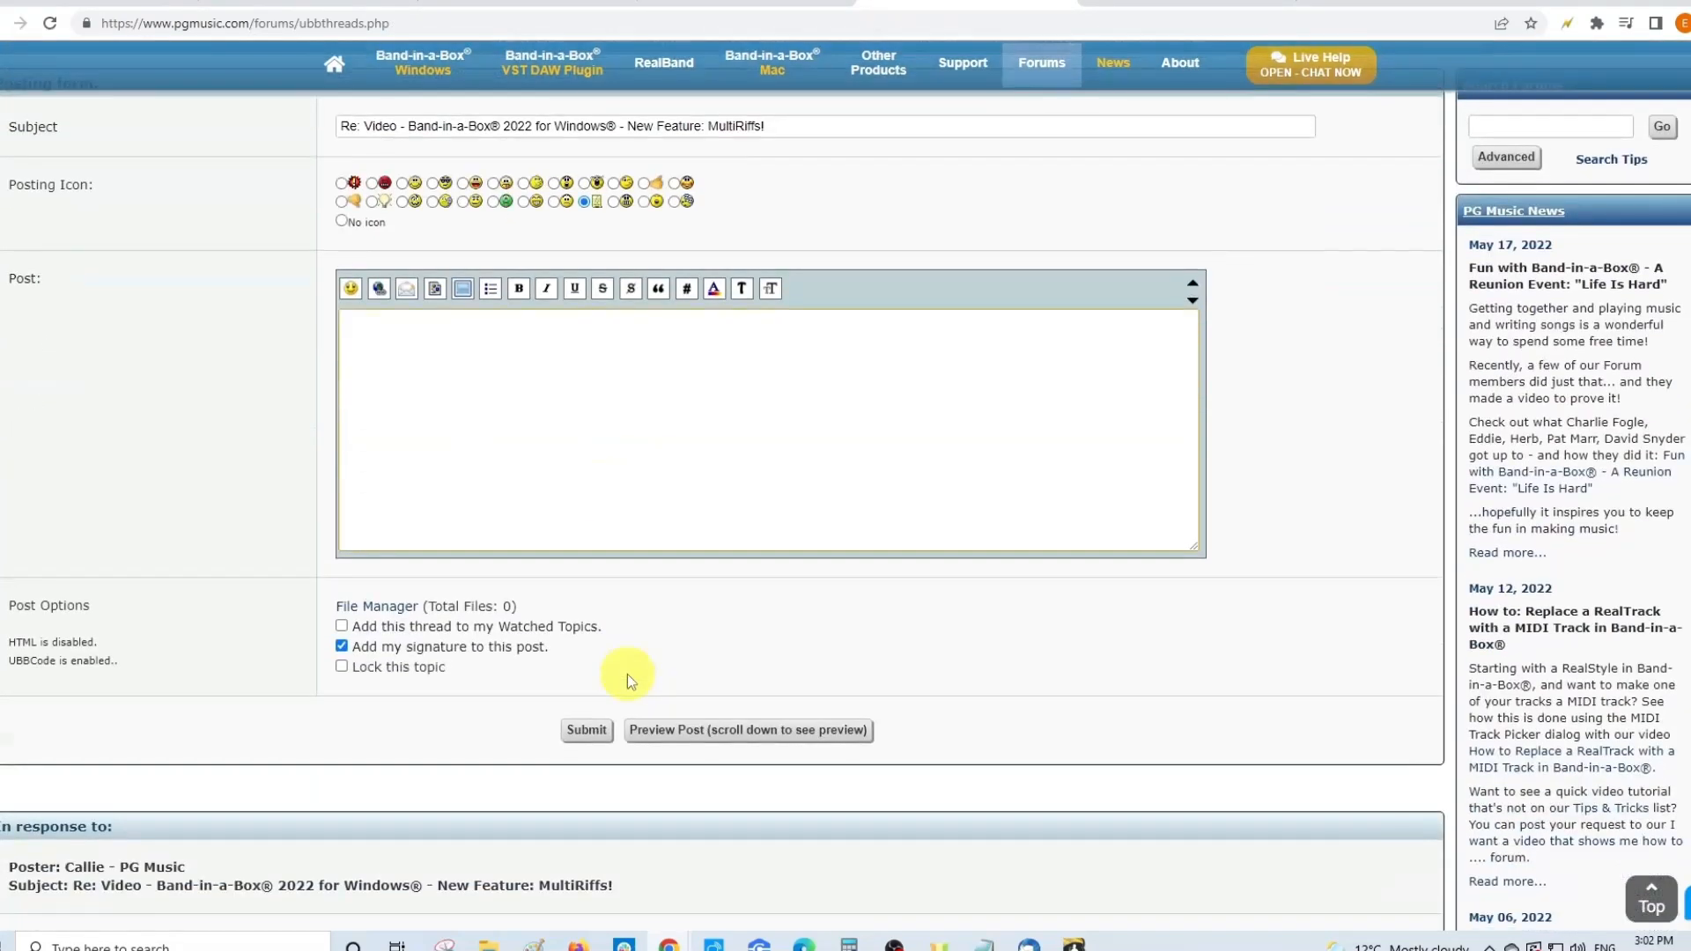
scroll(627, 677, up, 1)
click(3, 23)
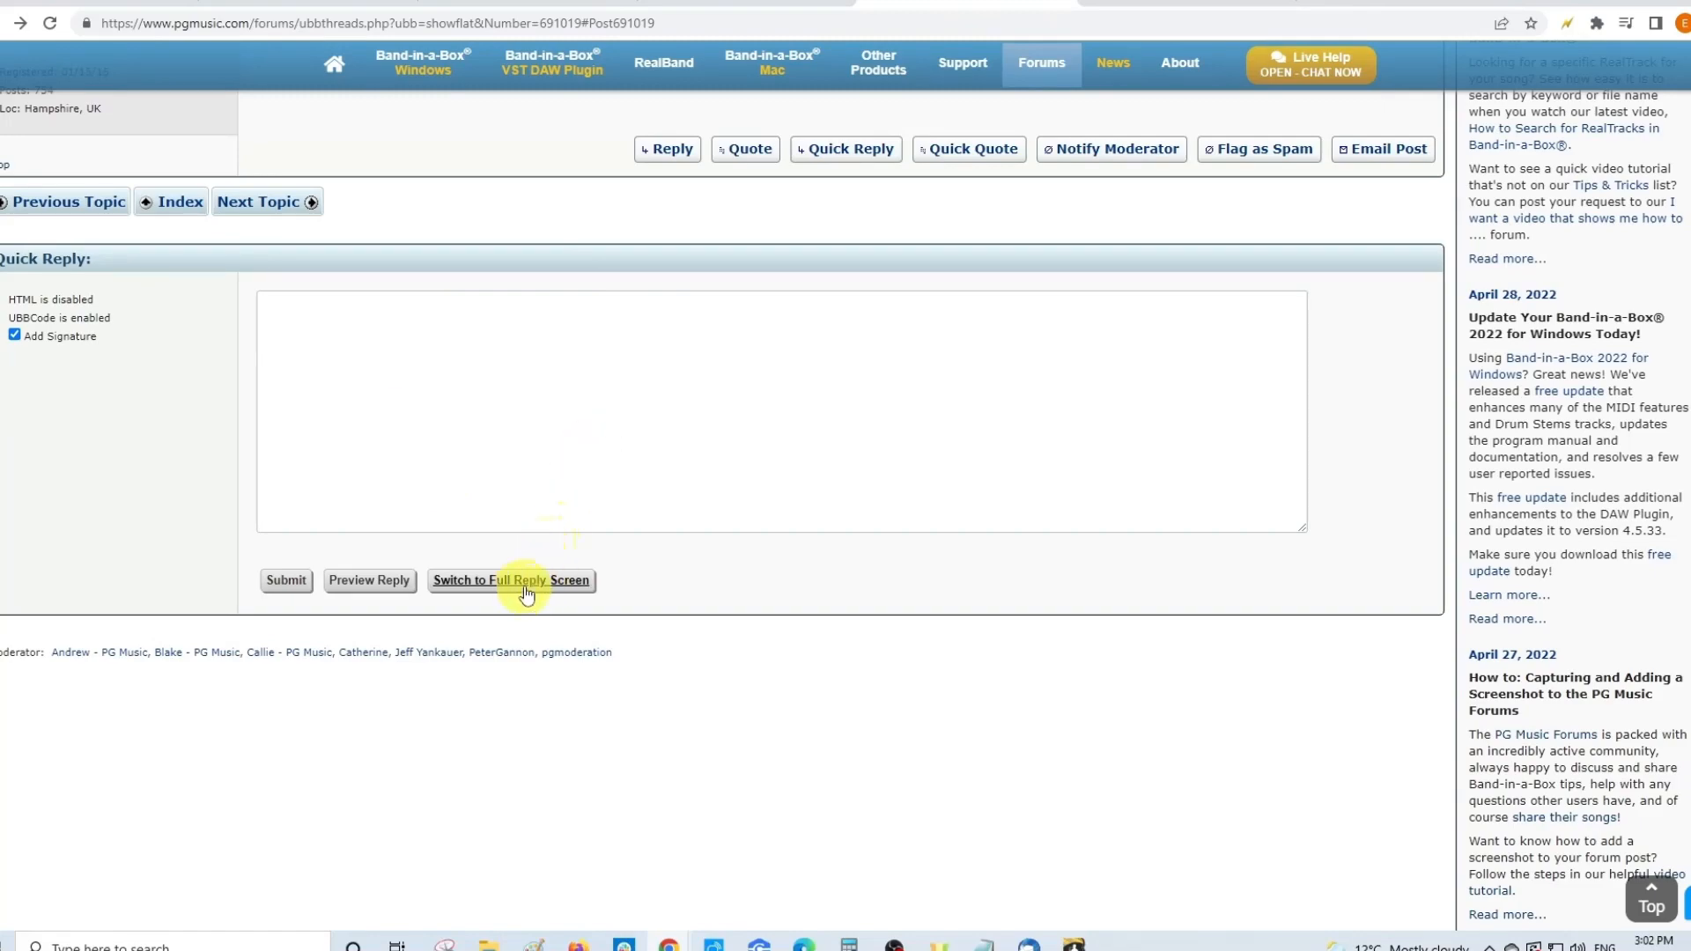
- Start a full reply to the MultiRiffs topic's first post from the top of the thread
scroll(526, 594, up, 15)
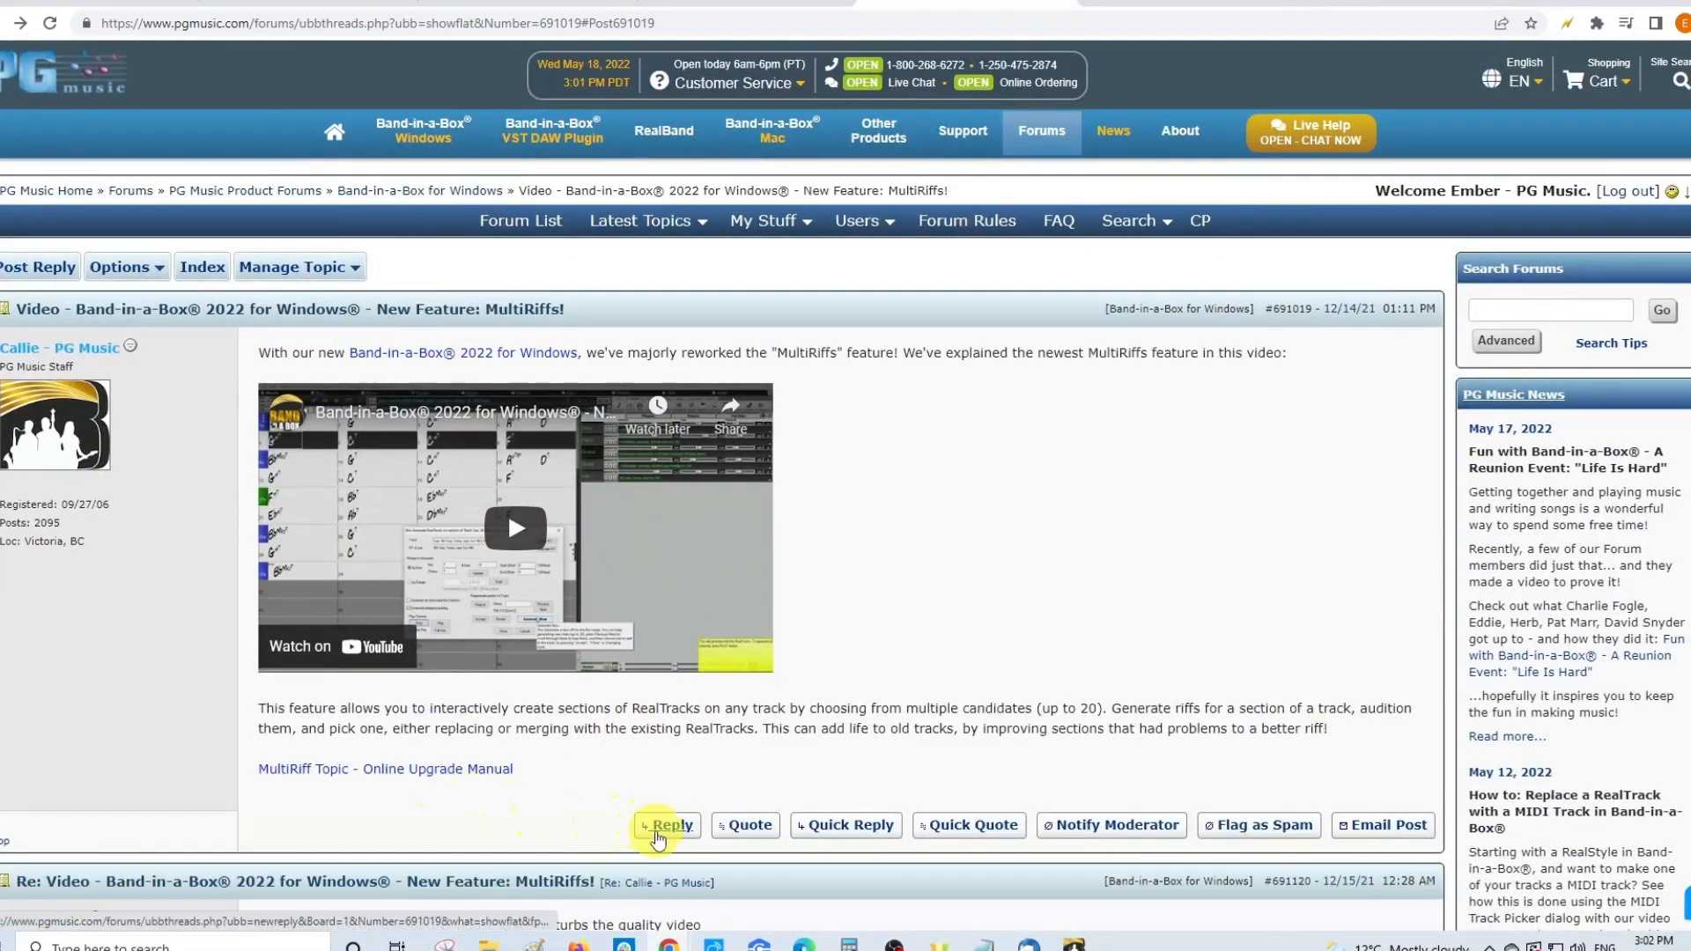
click(666, 825)
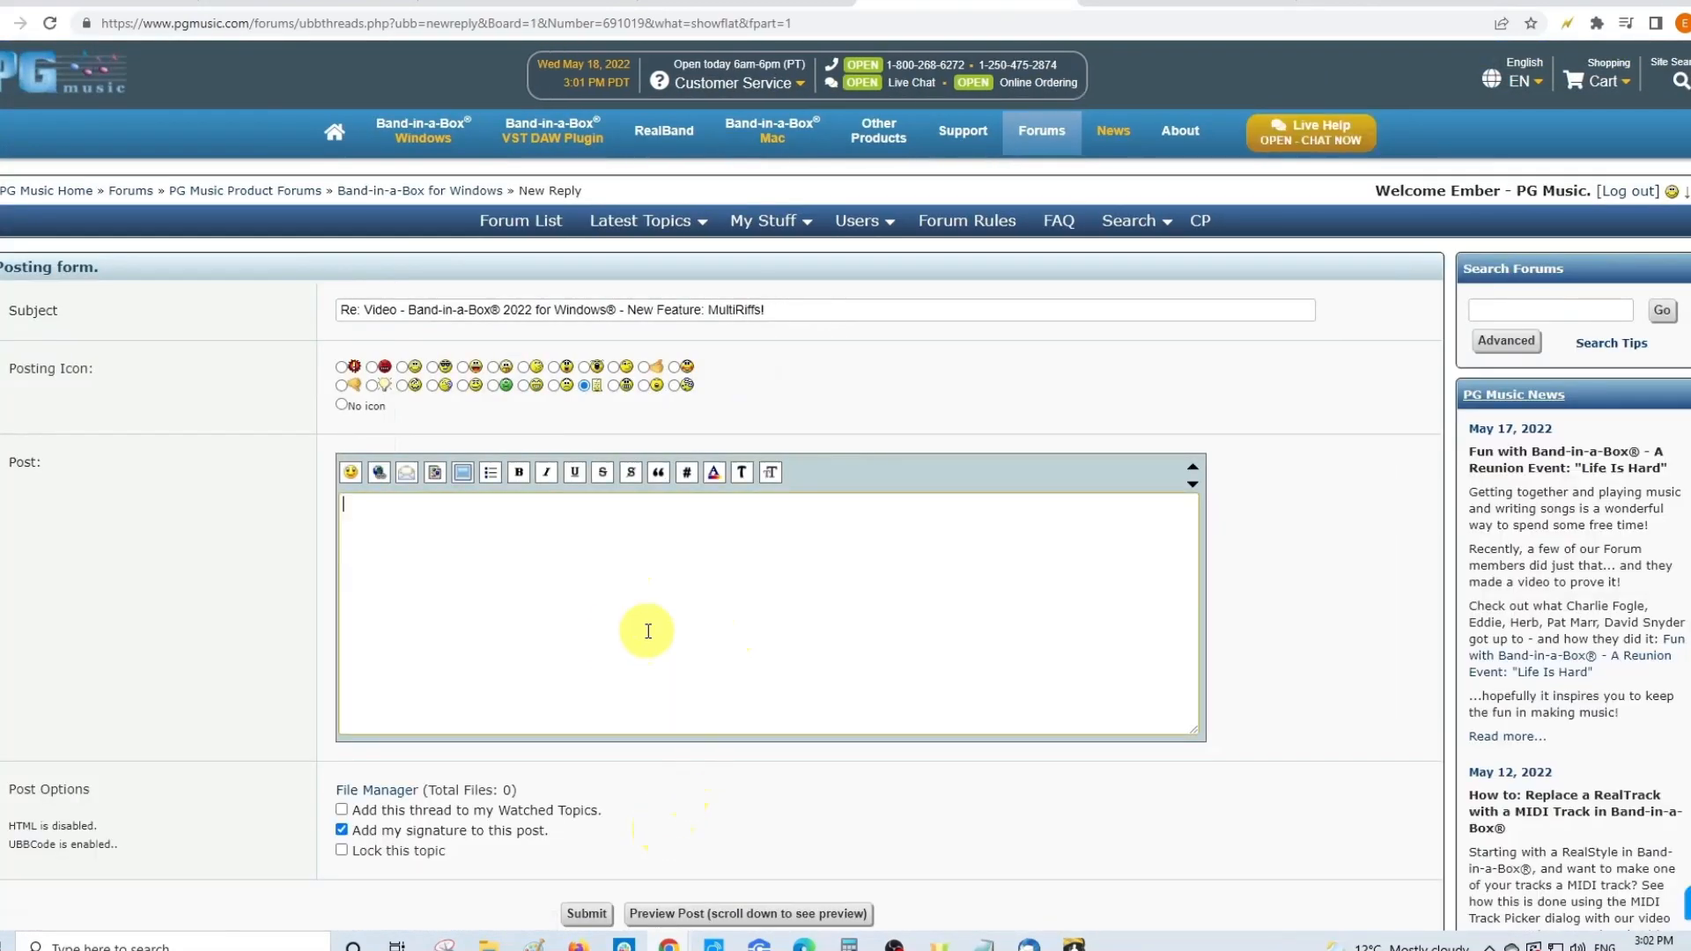